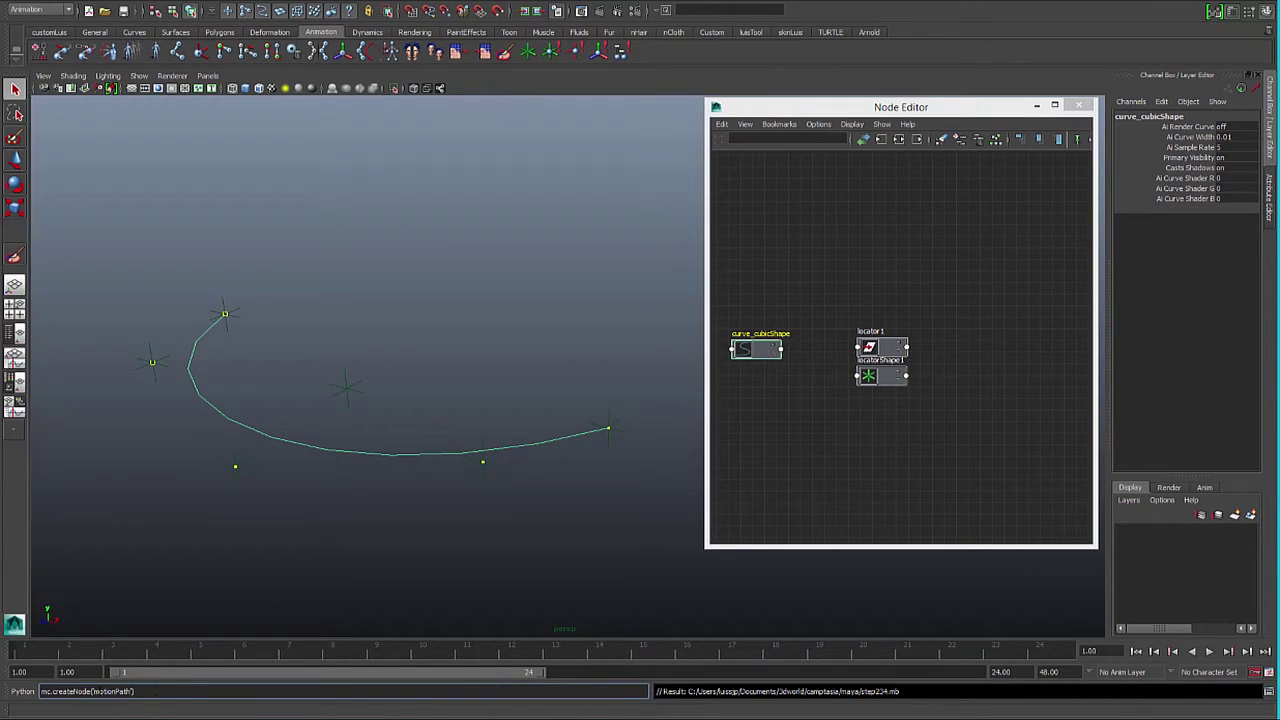
Create a node with mc.createNode('motionPath') and connect curve_cubicShape's World Space[0] to the new node's geometryPath
drag(136, 691, 40, 691)
key(Return)
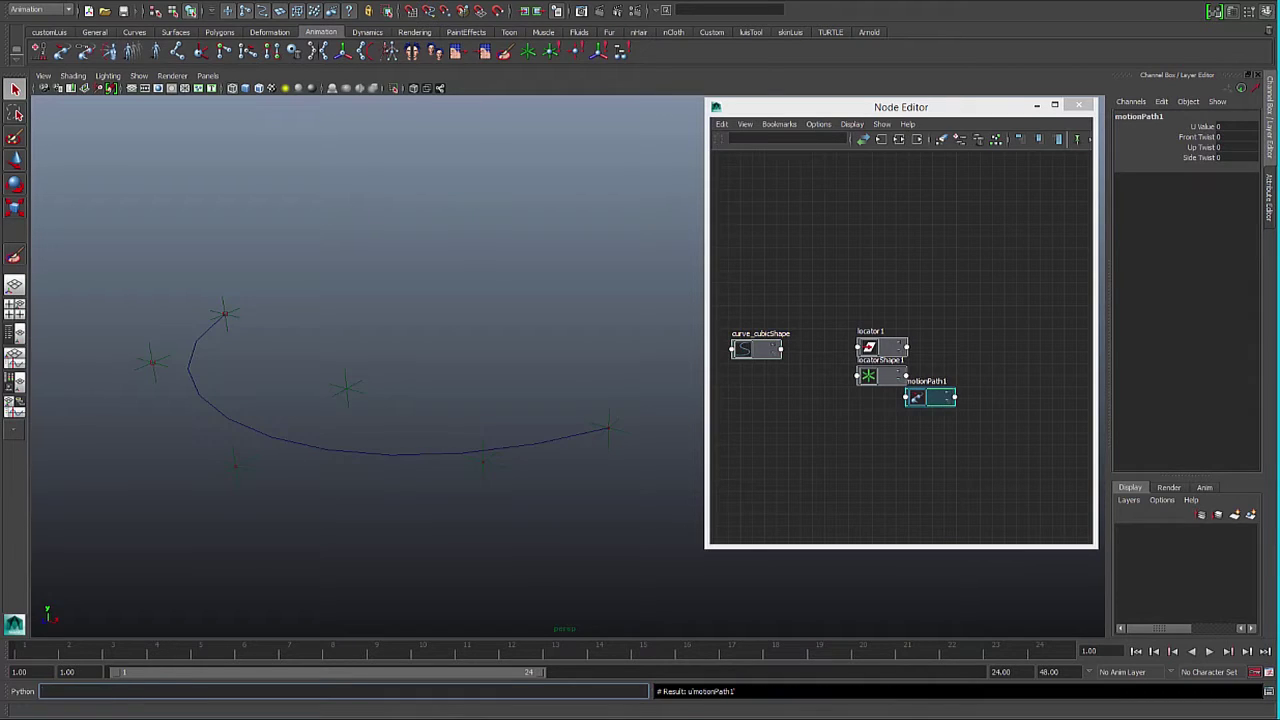
drag(925, 403, 780, 352)
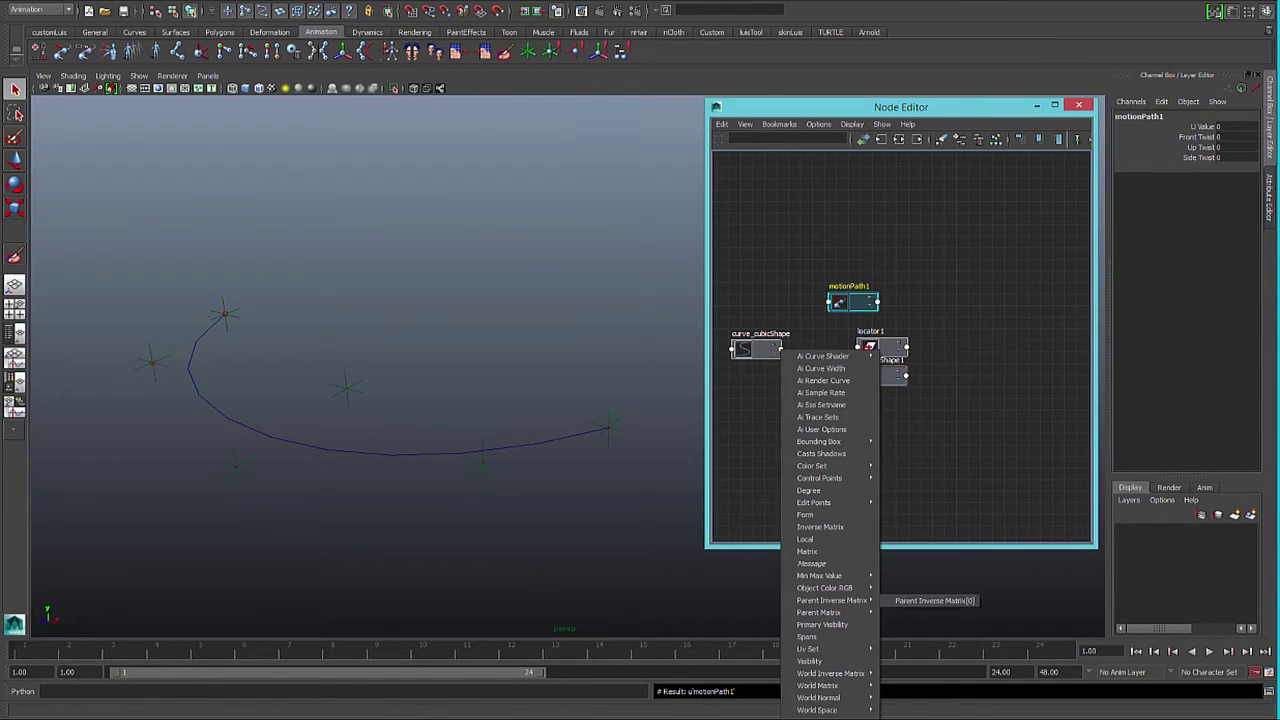
mouse_move(850, 712)
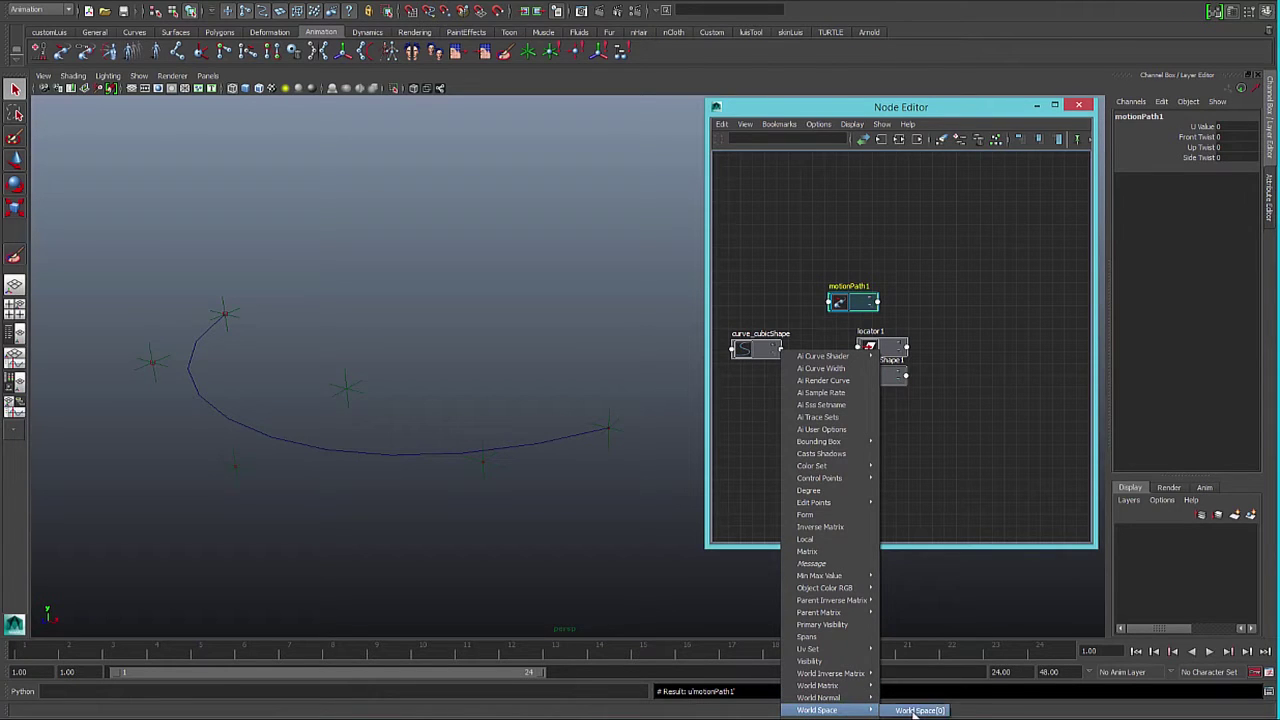
click(915, 706)
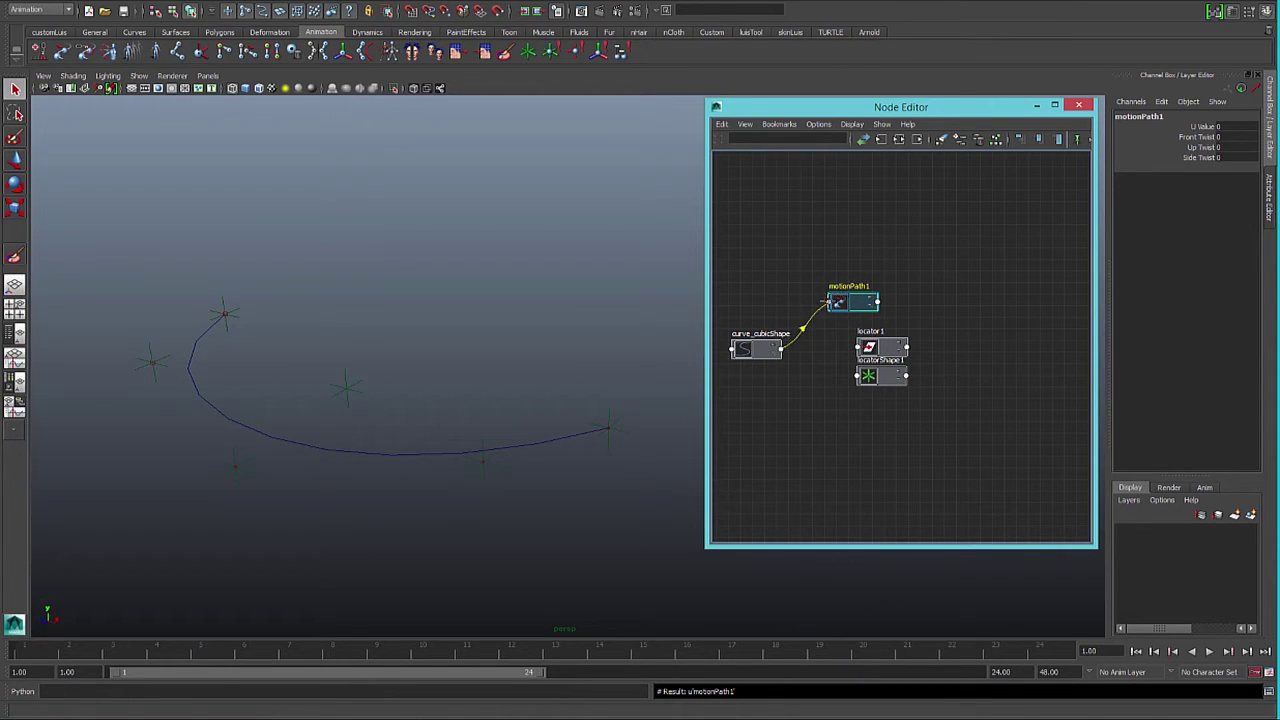
click(829, 302)
click(336, 336)
drag(832, 305, 840, 307)
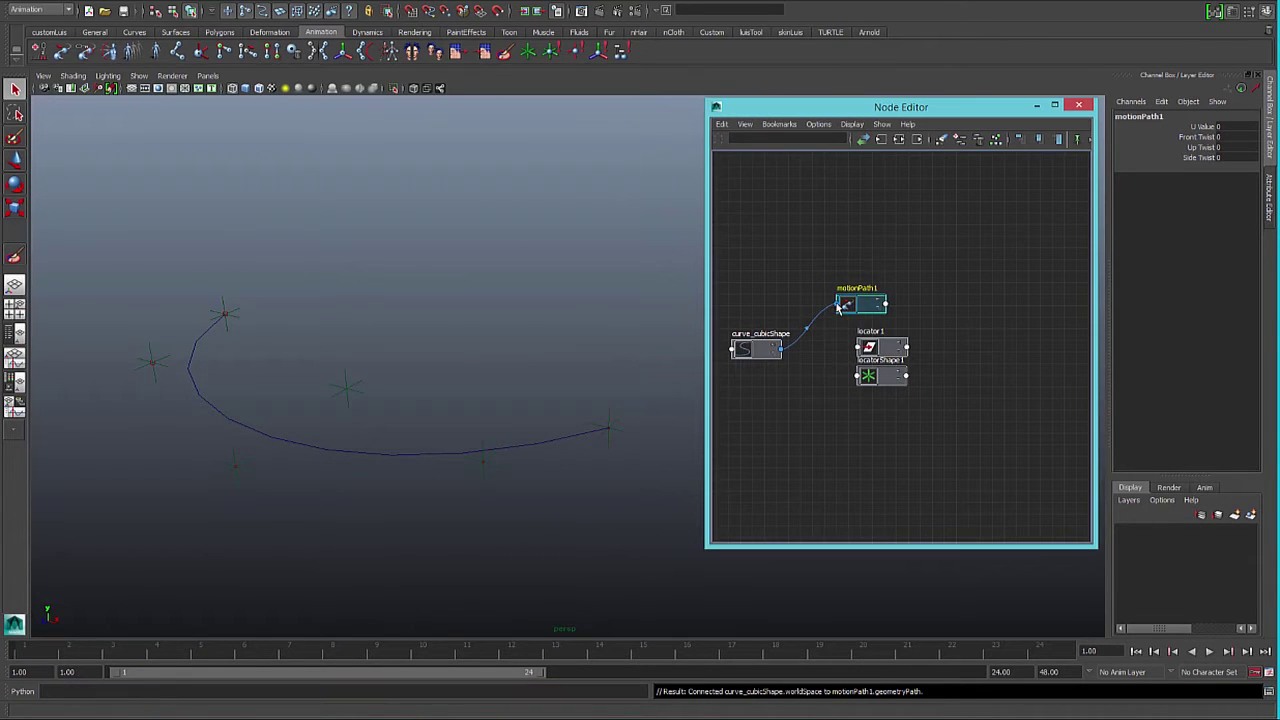
Connect motionPath1's All Coordinates output to the Translate of locator1
drag(888, 348, 966, 321)
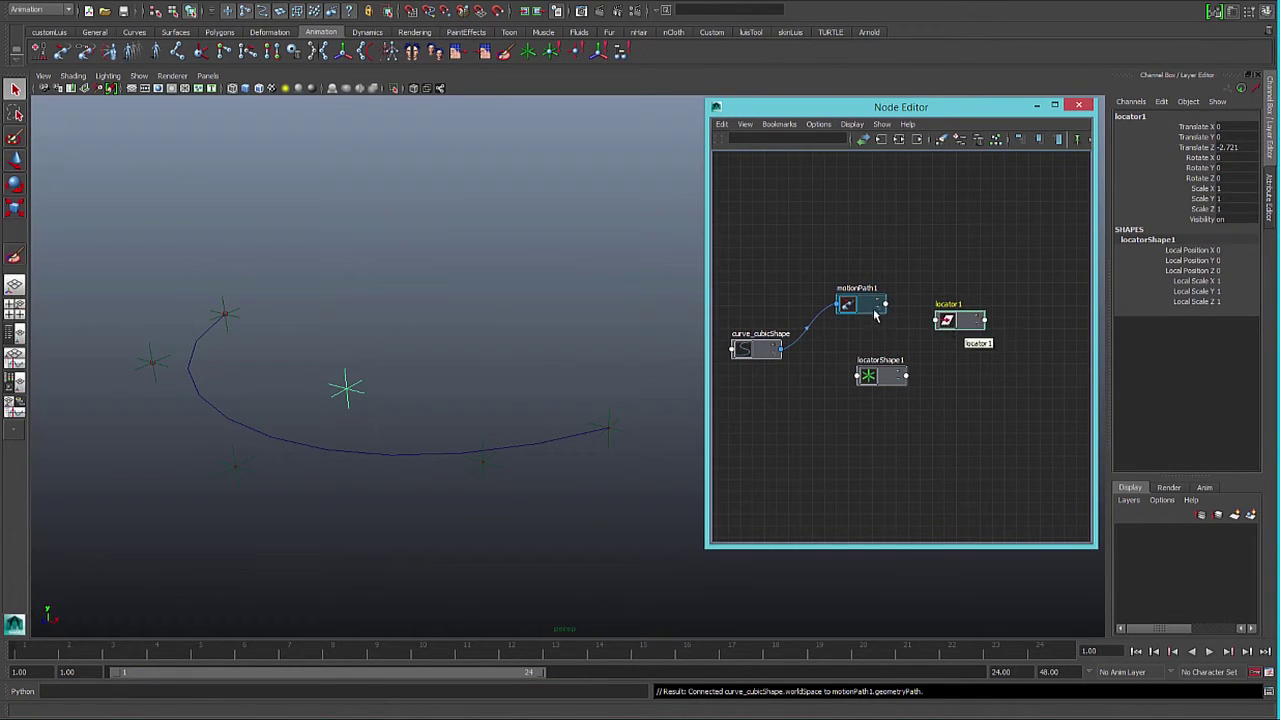
click(885, 304)
mouse_move(942, 313)
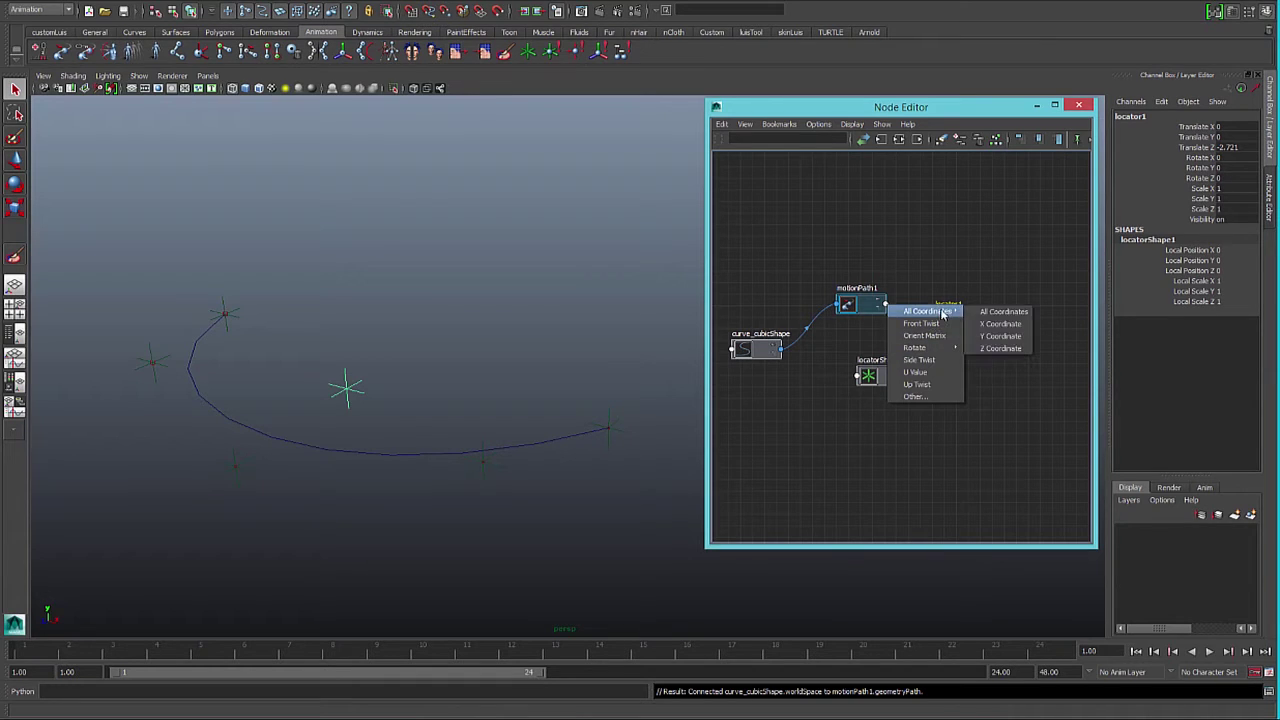
click(1003, 311)
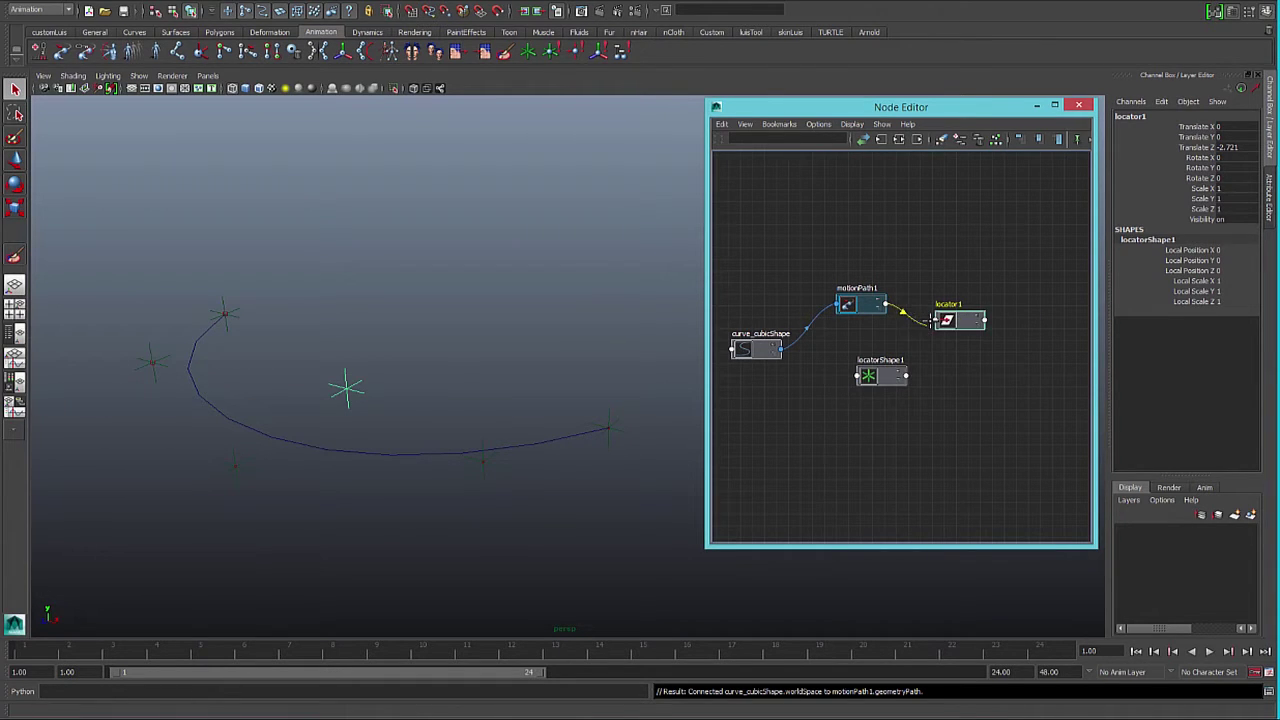
click(937, 321)
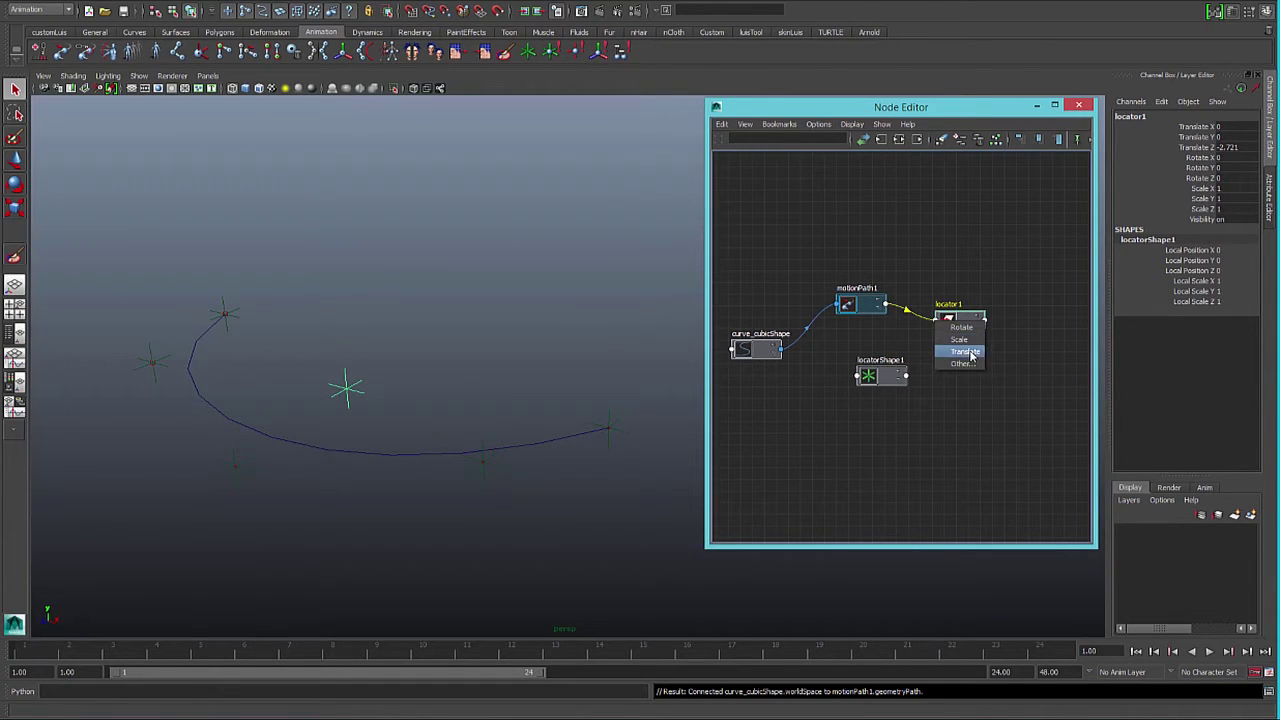
click(965, 352)
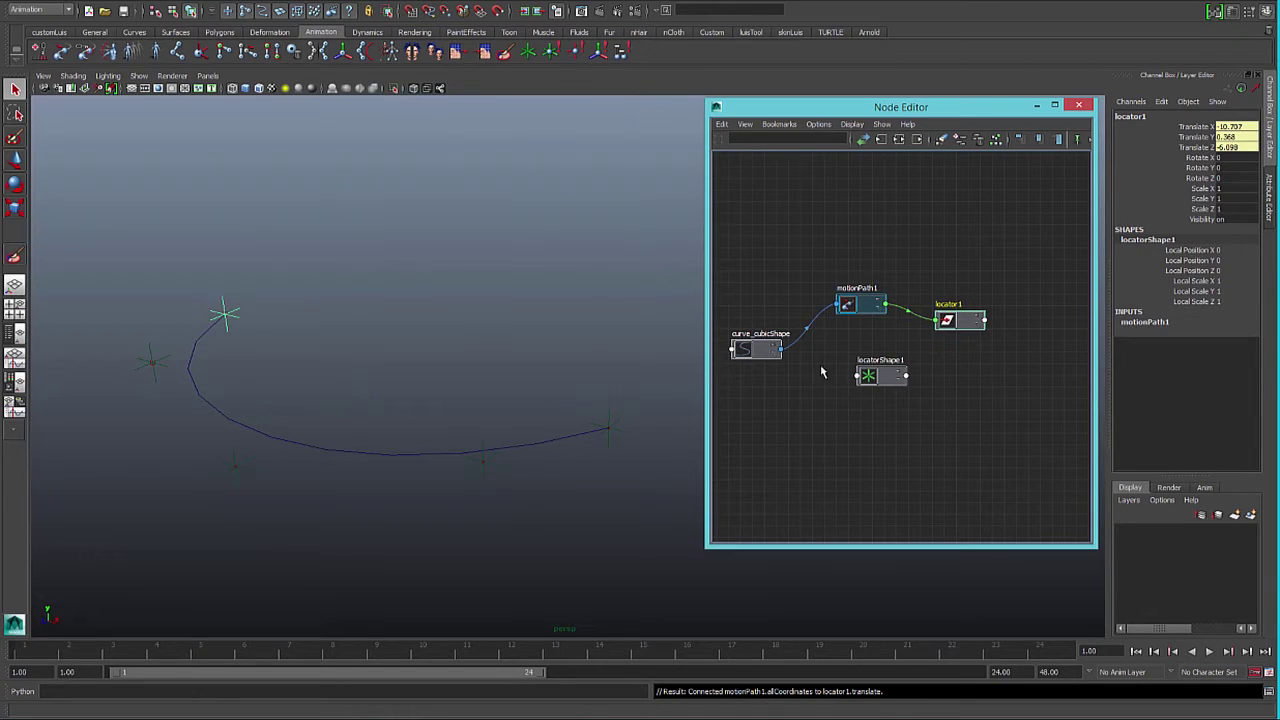
Slide the locator along the curve by changing motionPath1's U Value to 0.92, and select the locator
click(862, 306)
click(1198, 128)
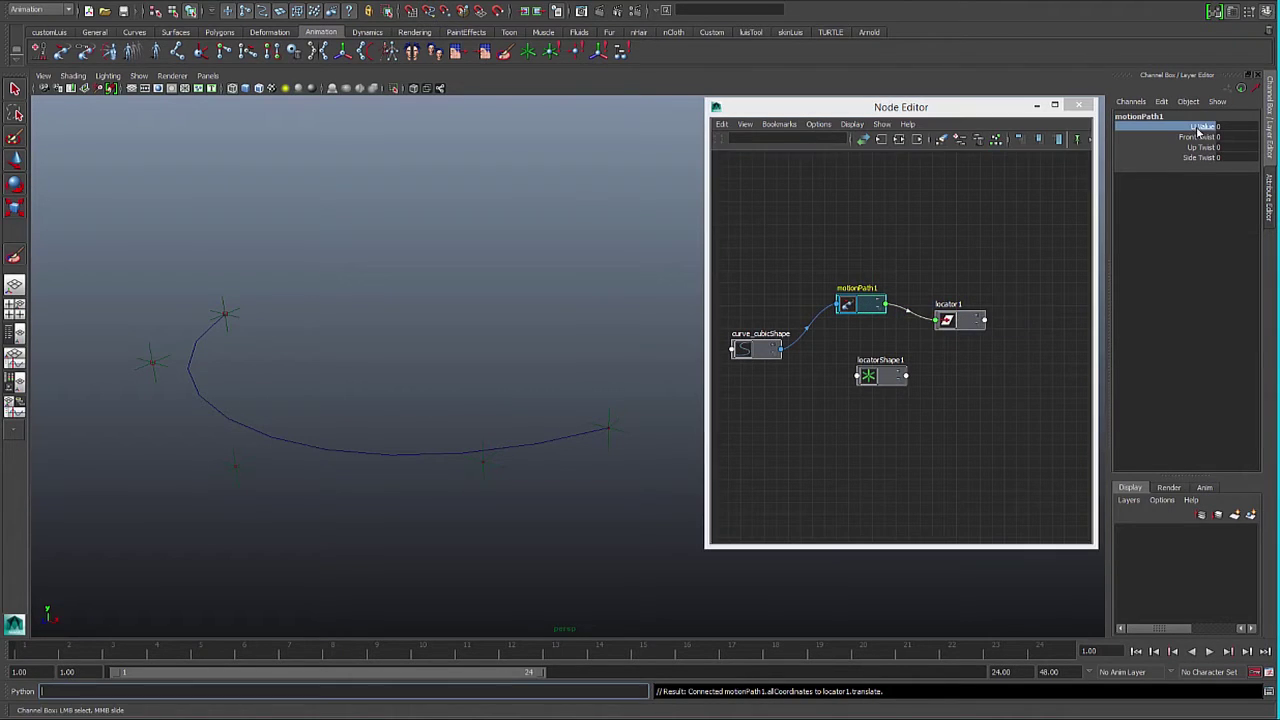
middle_drag(383, 365, 435, 350)
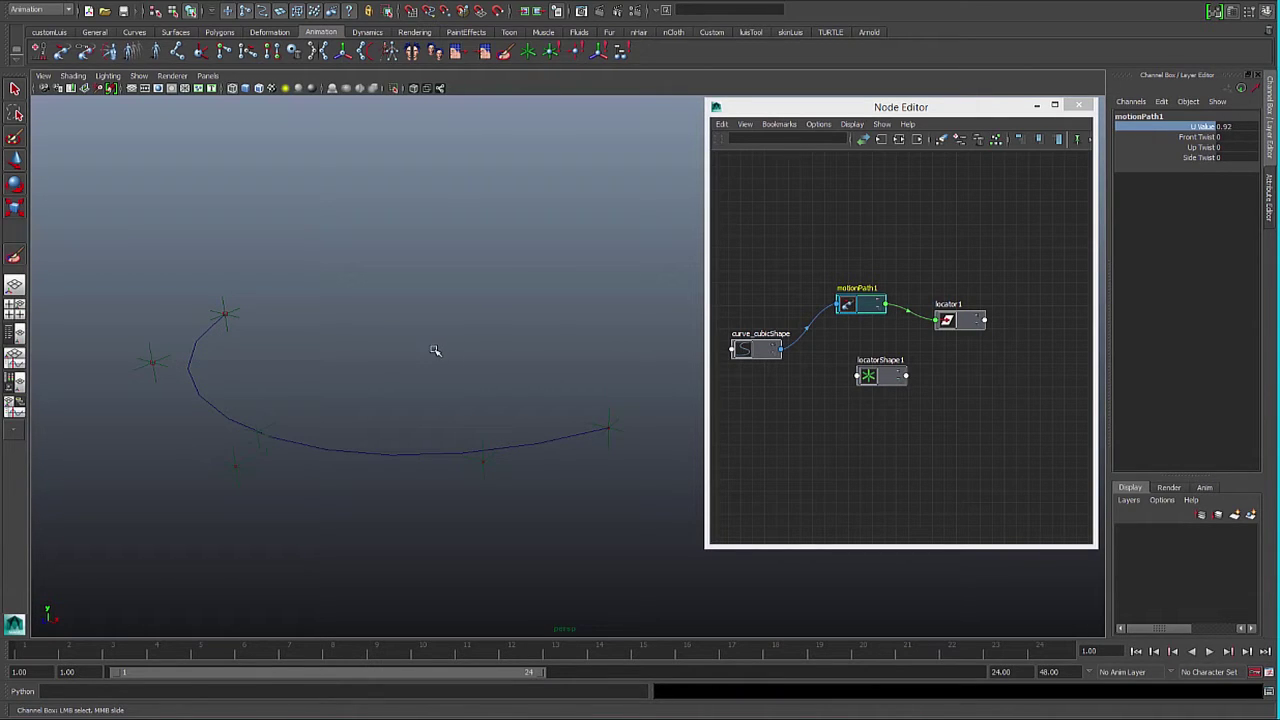
click(250, 434)
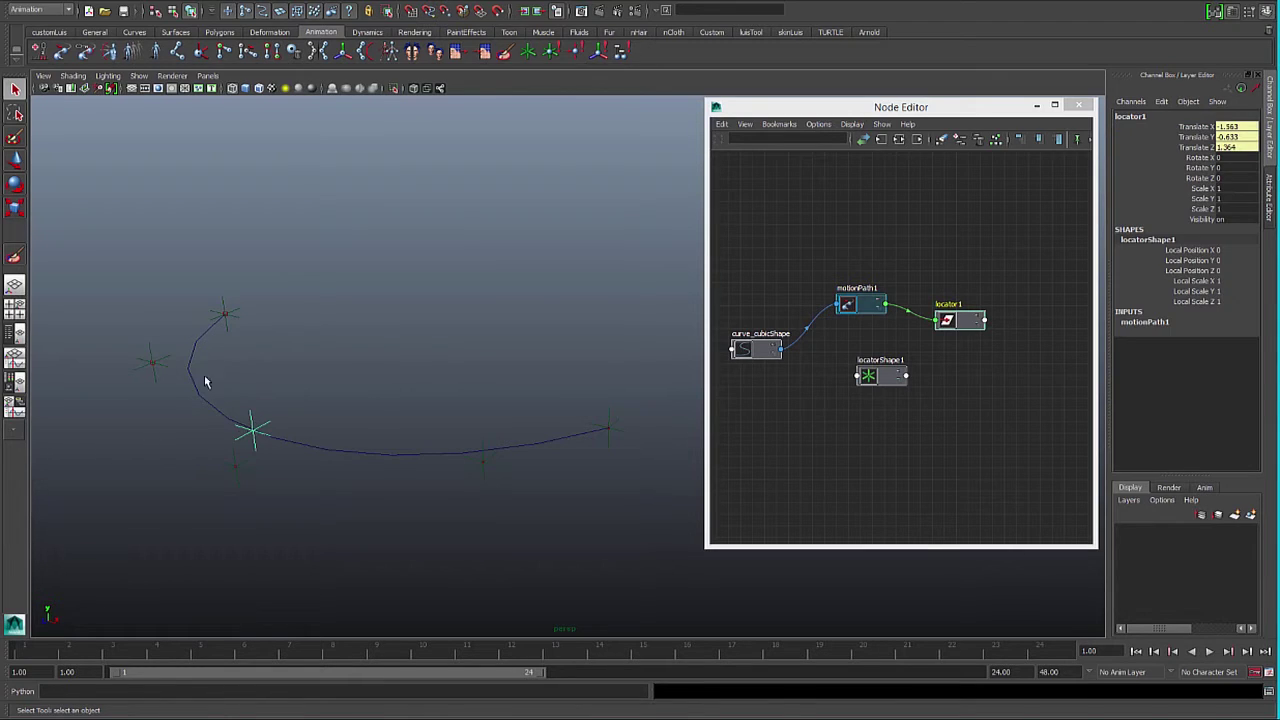
Connect the full Rotate output of motionPath1 to the Rotate of locator1
click(887, 309)
click(887, 309)
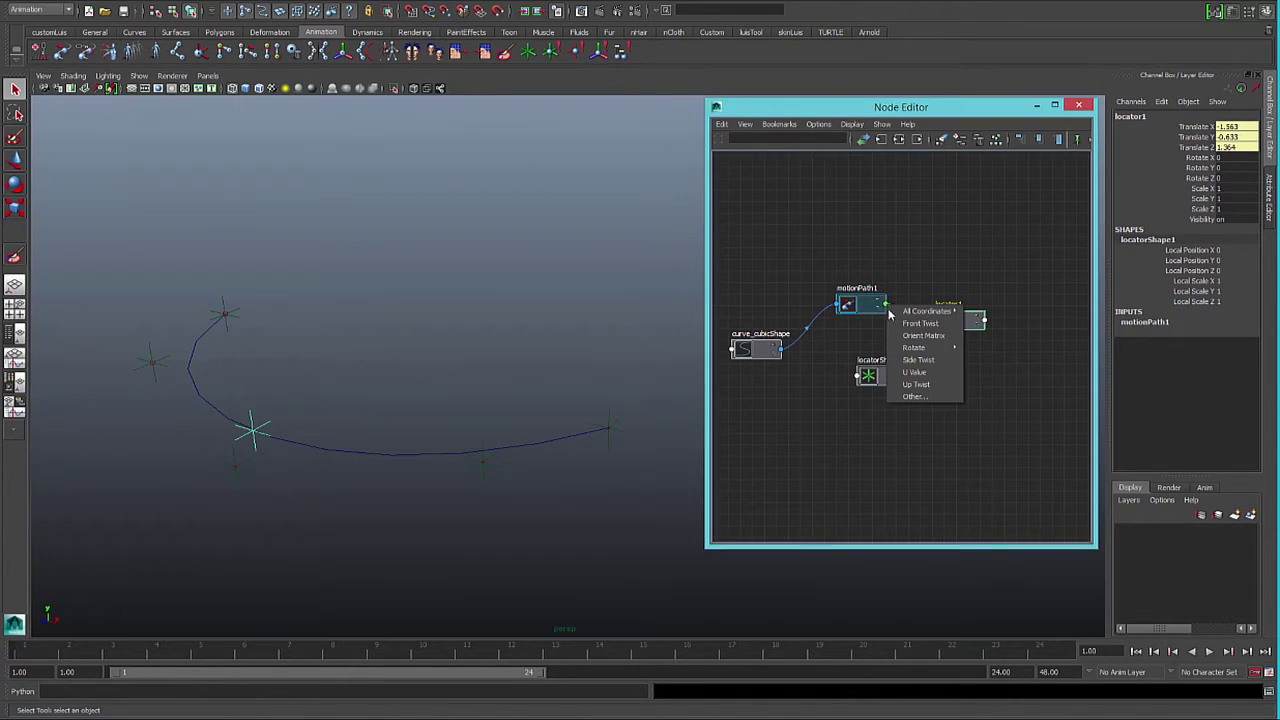
mouse_move(920, 349)
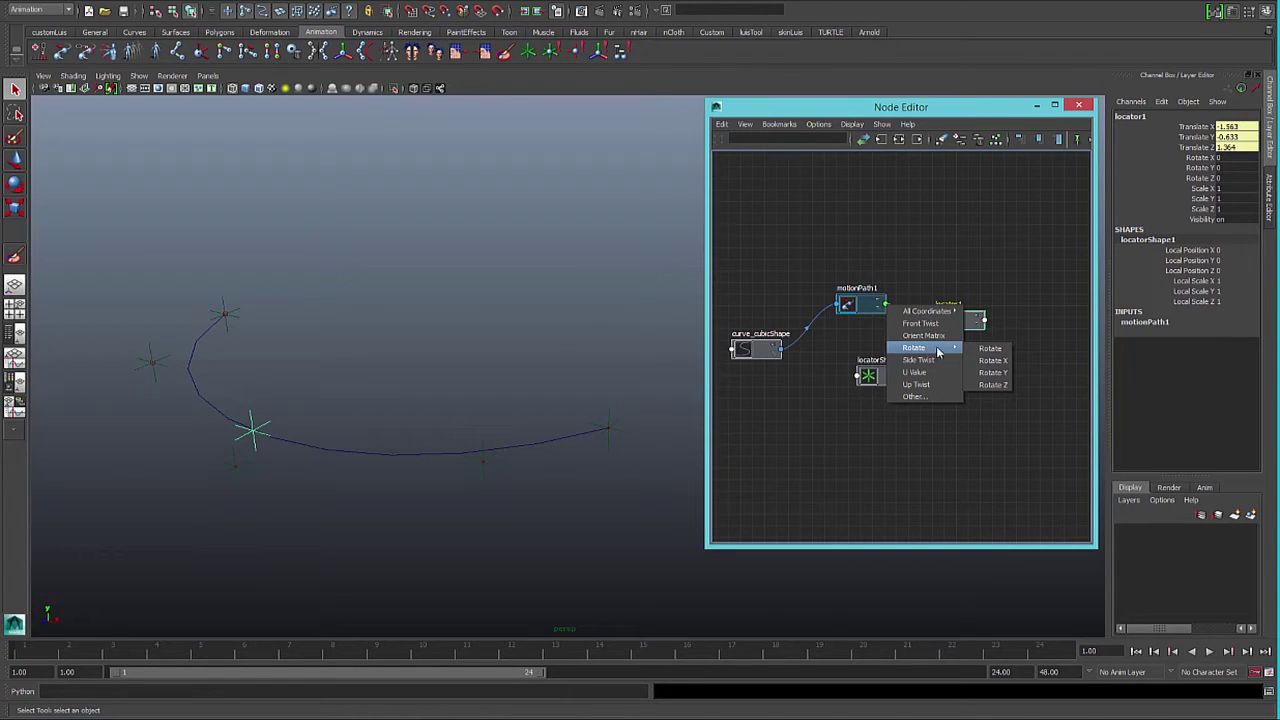
click(988, 349)
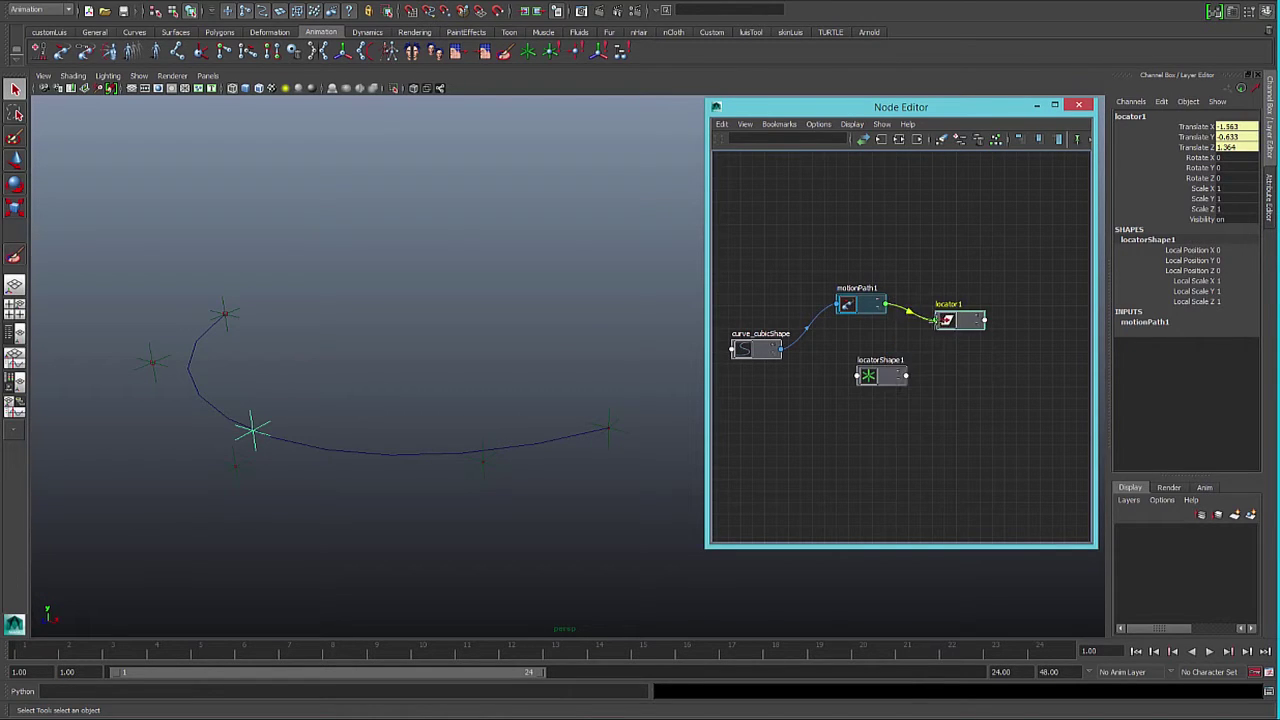
click(938, 321)
click(958, 340)
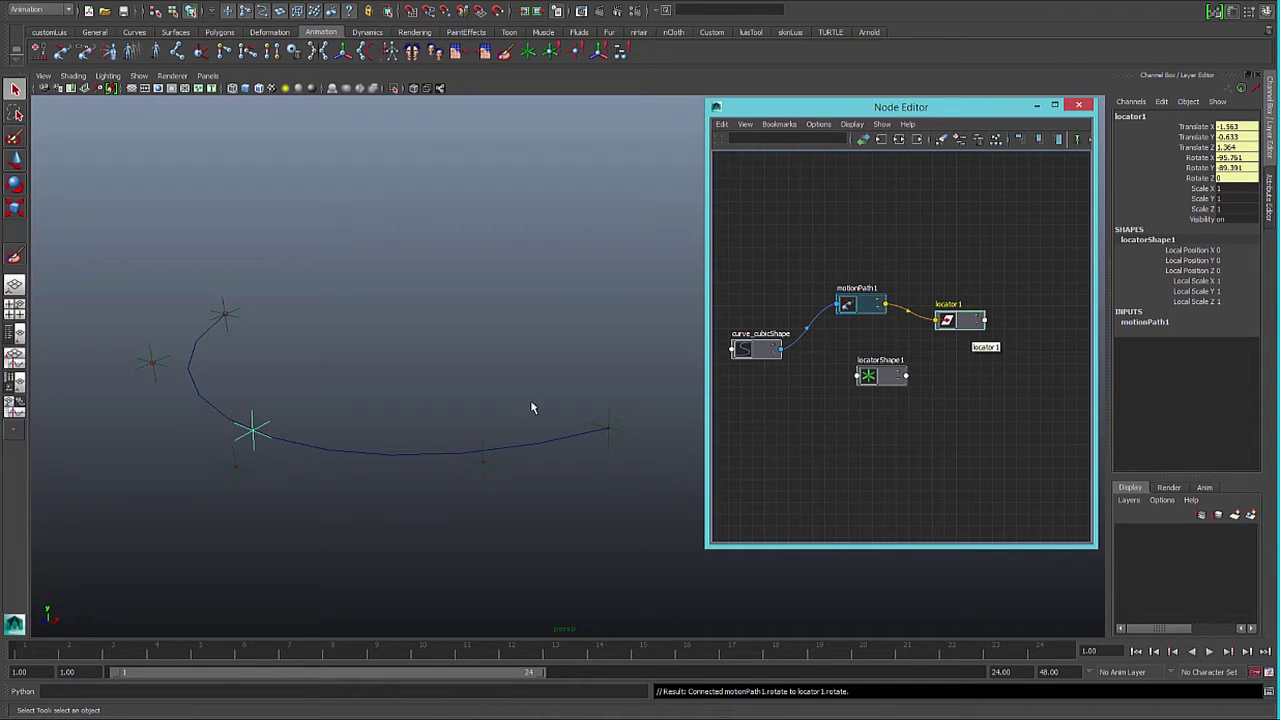
Slide the locator further along the curve by changing motionPath1's U Value to 1.24
click(862, 305)
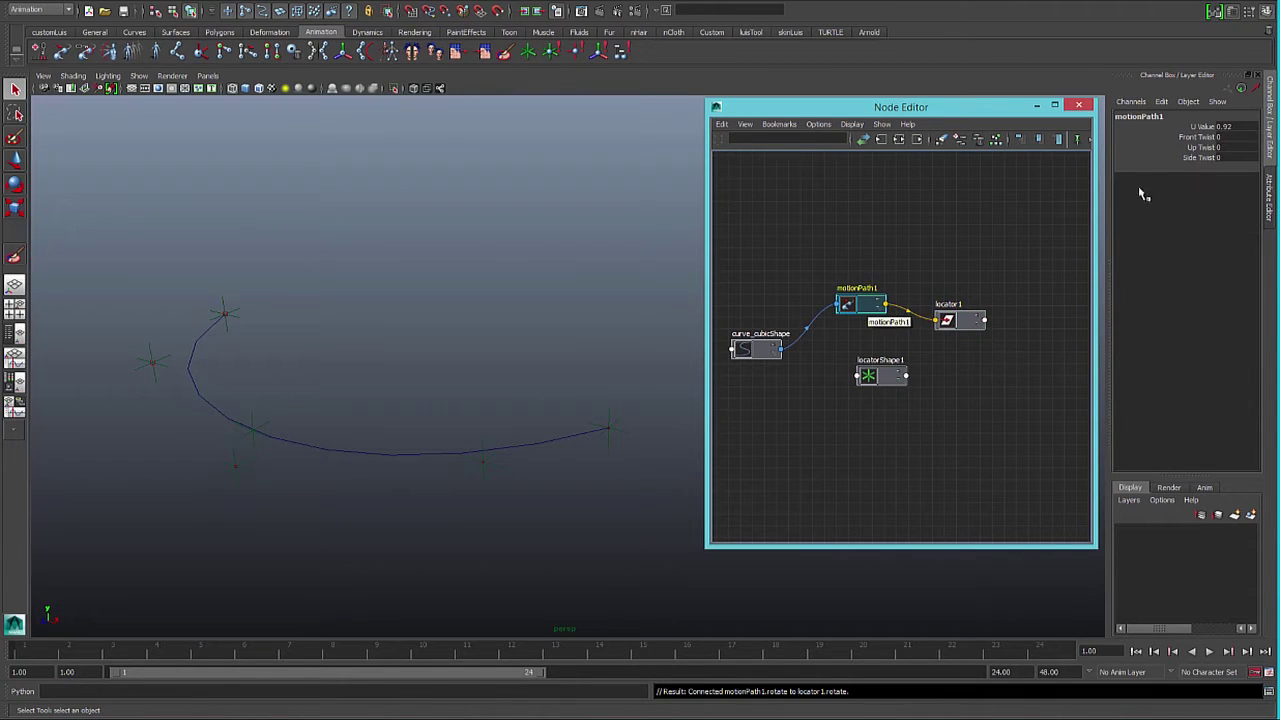
click(1200, 126)
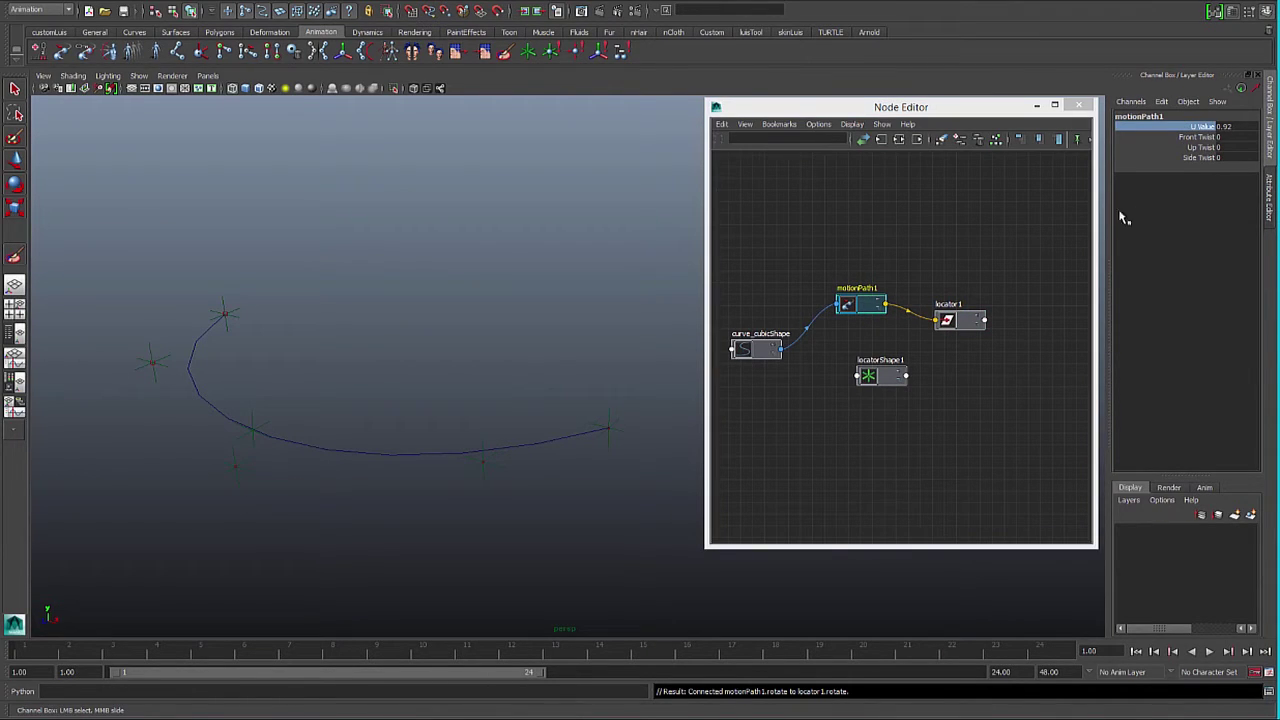
mouse_move(546, 380)
middle_down()
mouse_move(586, 380)
mouse_move(511, 384)
mouse_move(532, 401)
middle_up()
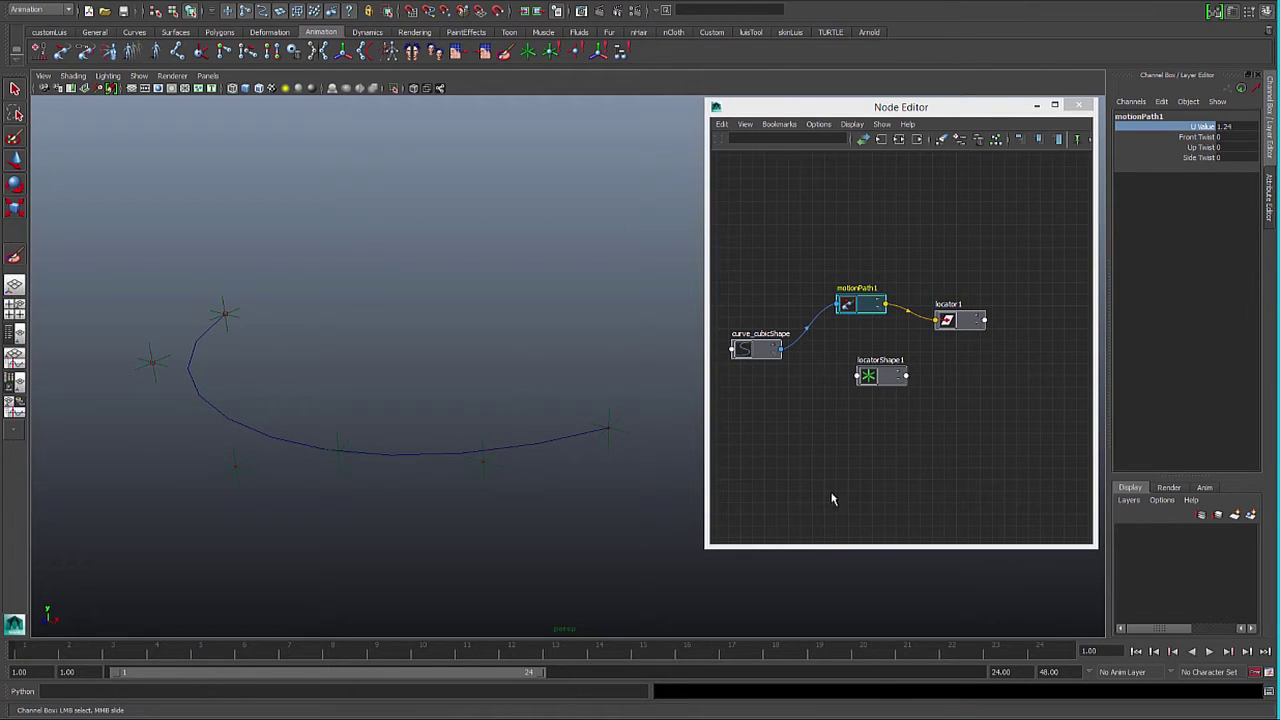
click(360, 470)
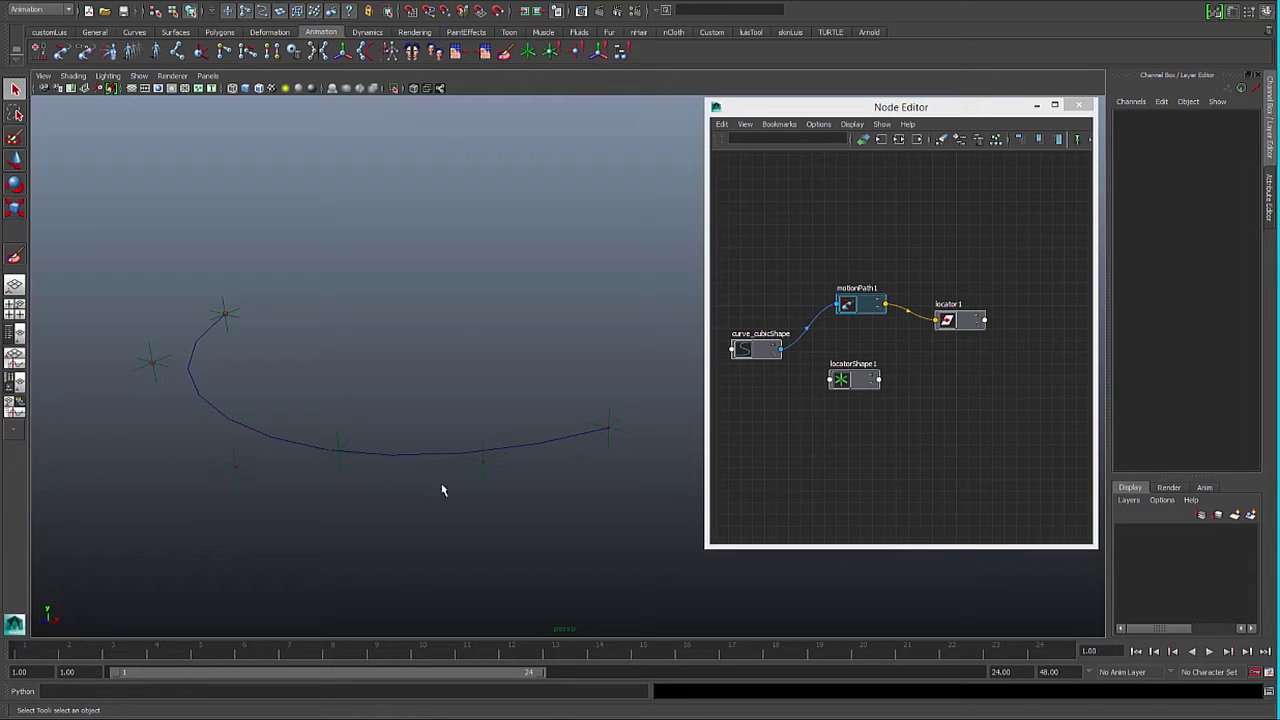
click(869, 305)
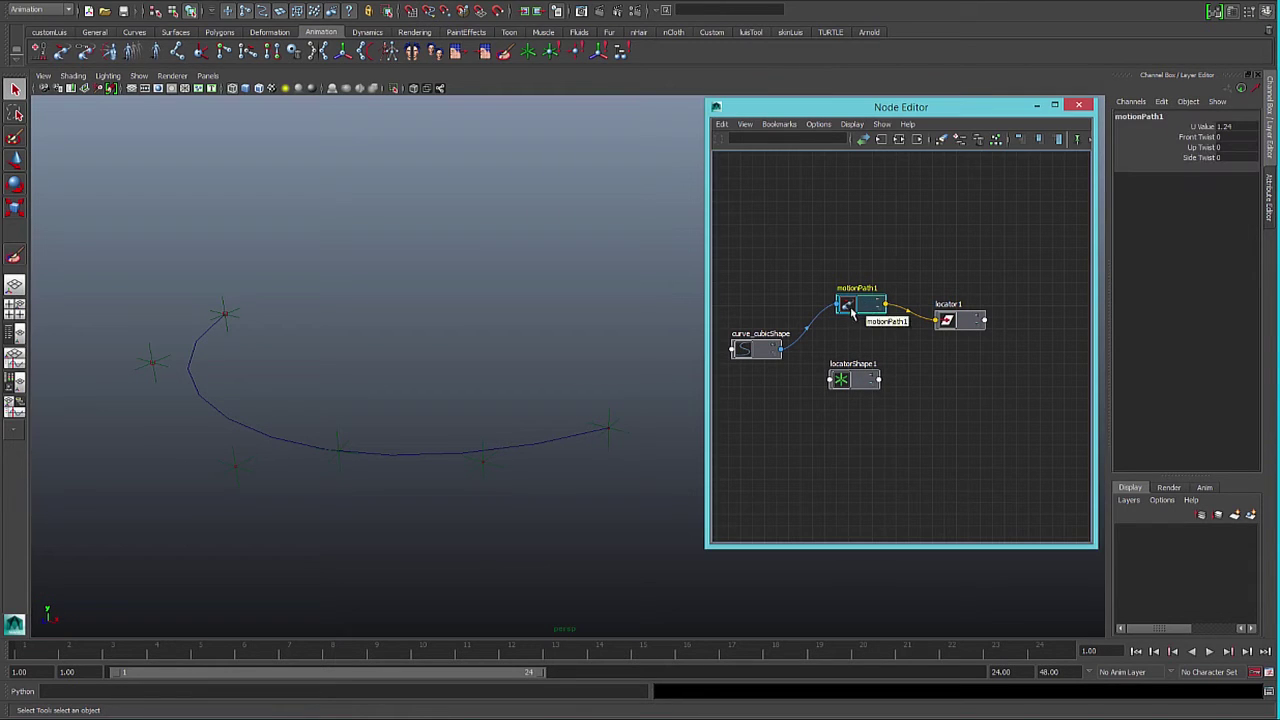
Add a keyable float attribute named uValue to locator1, with minimum 0 and maximum 1
click(323, 430)
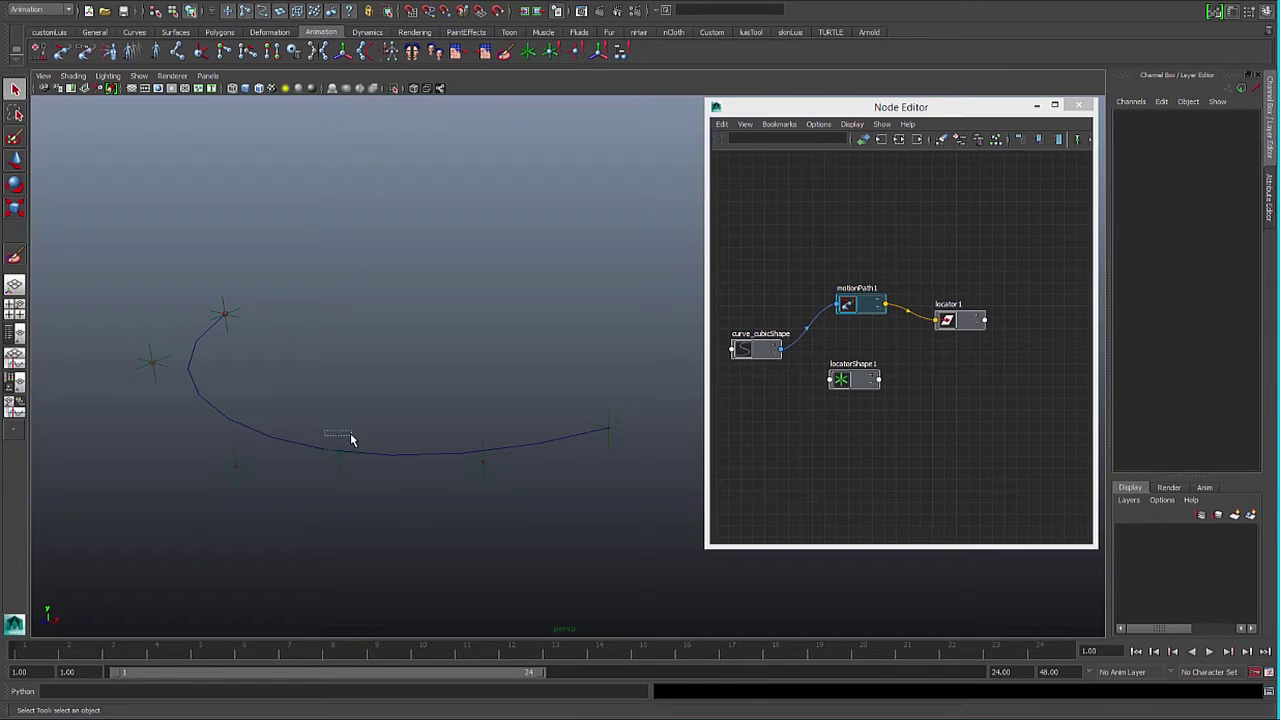
click(347, 444)
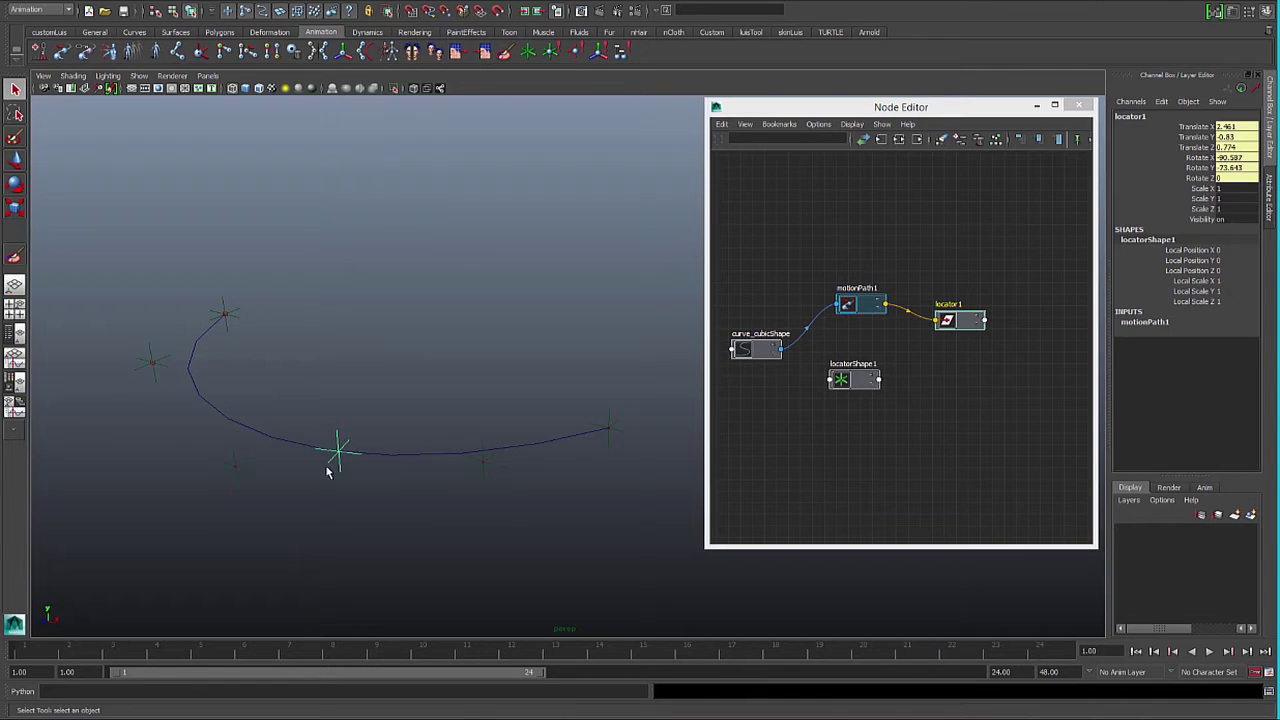
click(1161, 103)
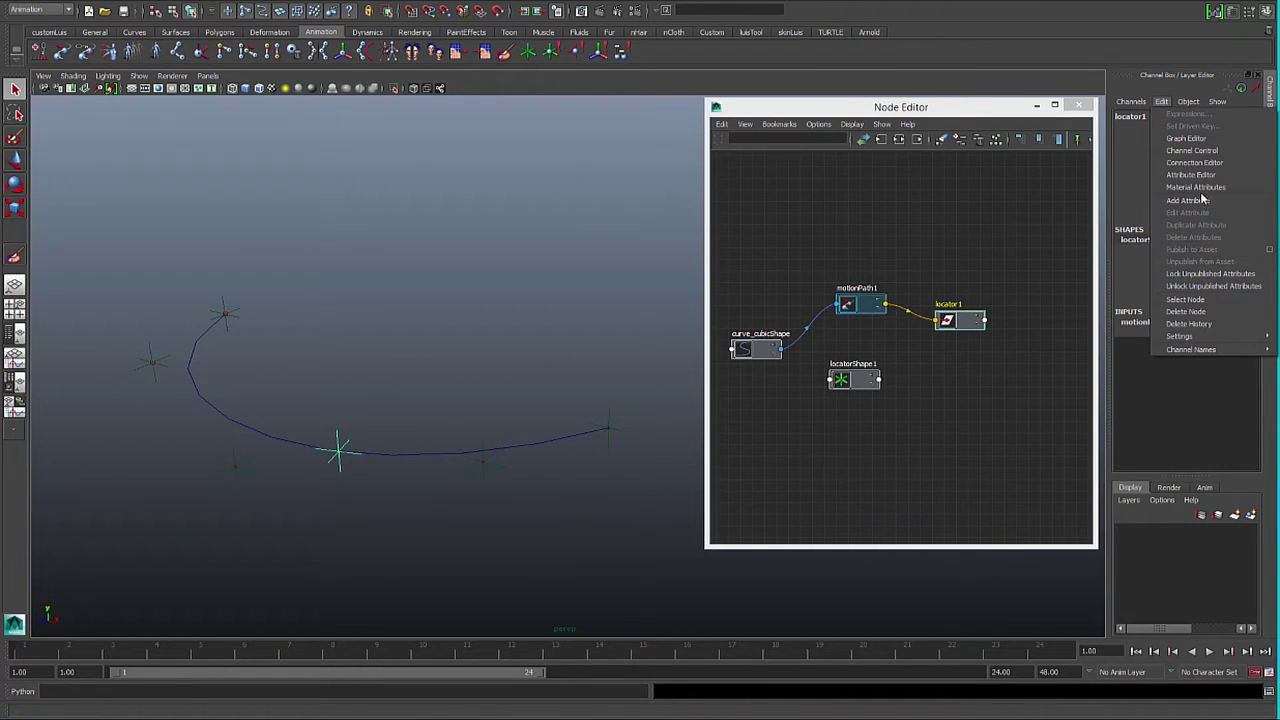
click(1203, 200)
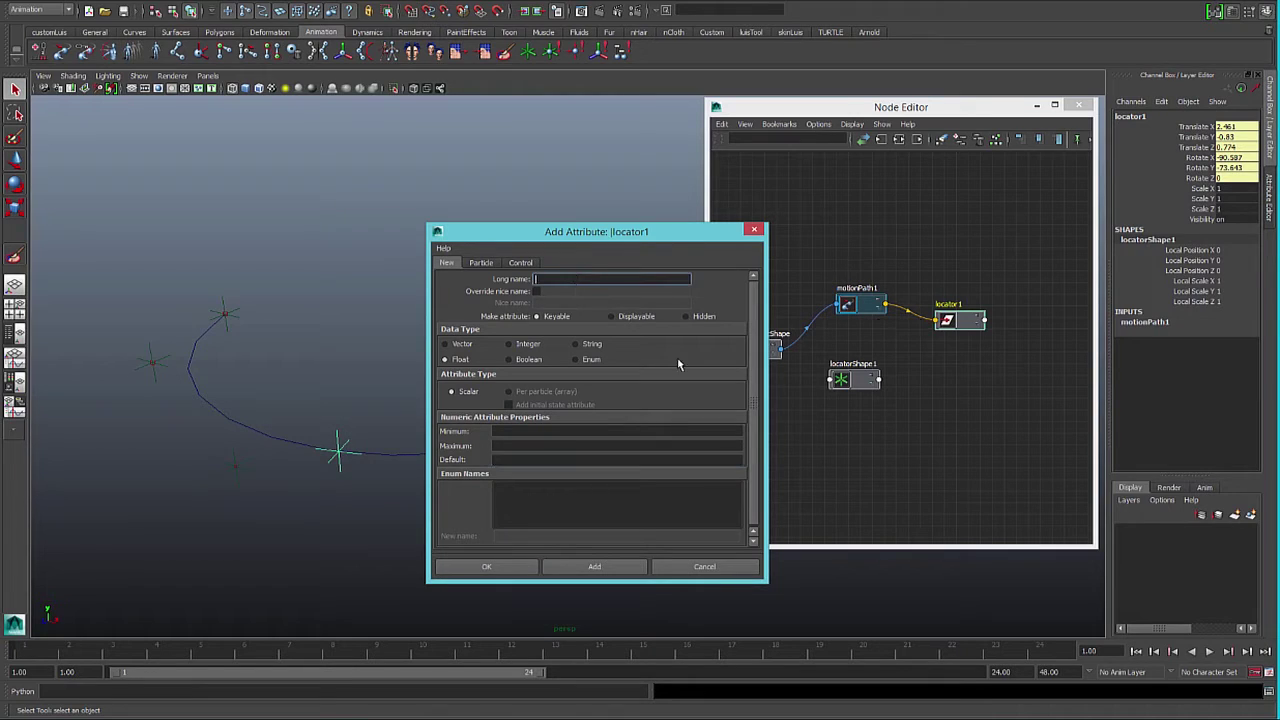
text(uValue)
click(542, 432)
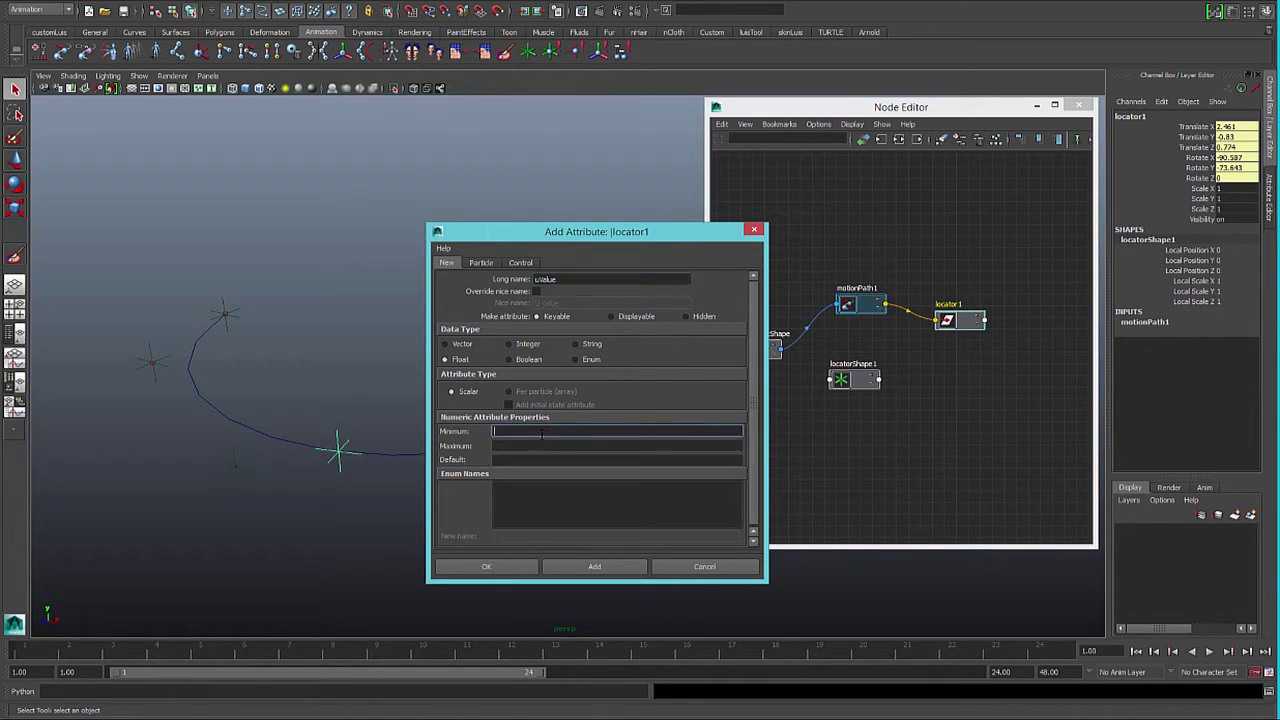
click(526, 444)
text(1)
click(519, 461)
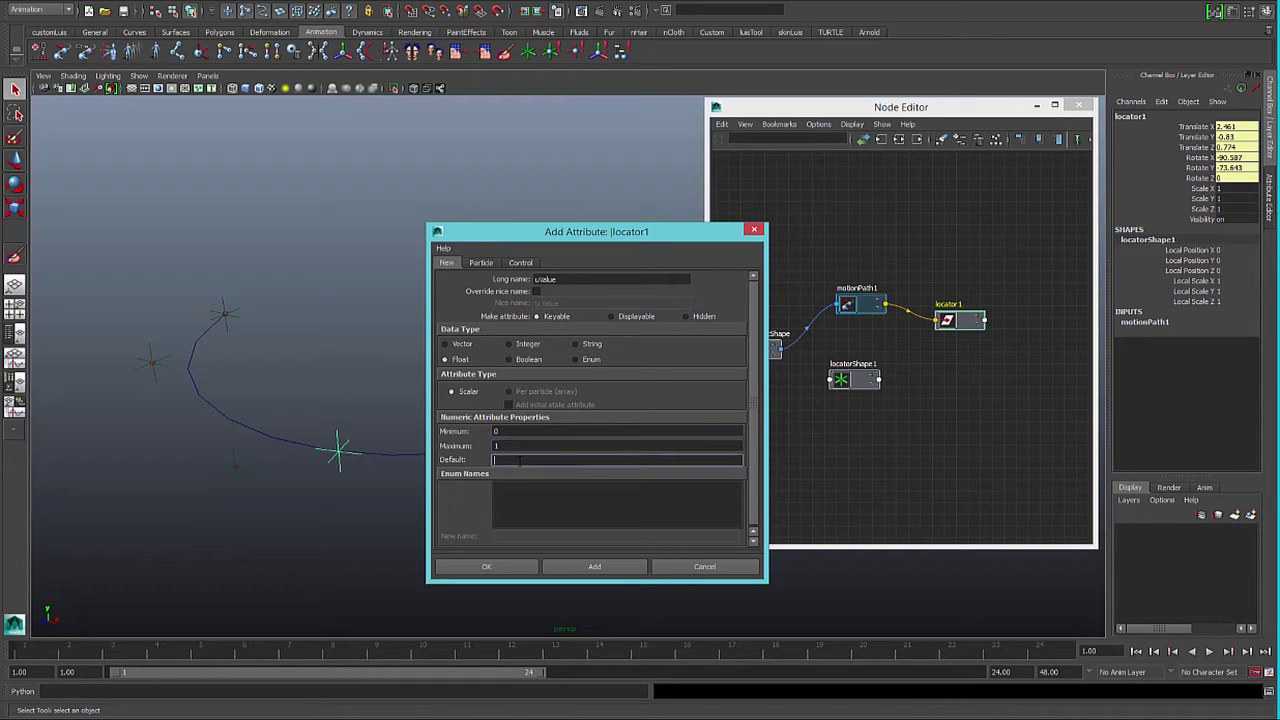
click(590, 567)
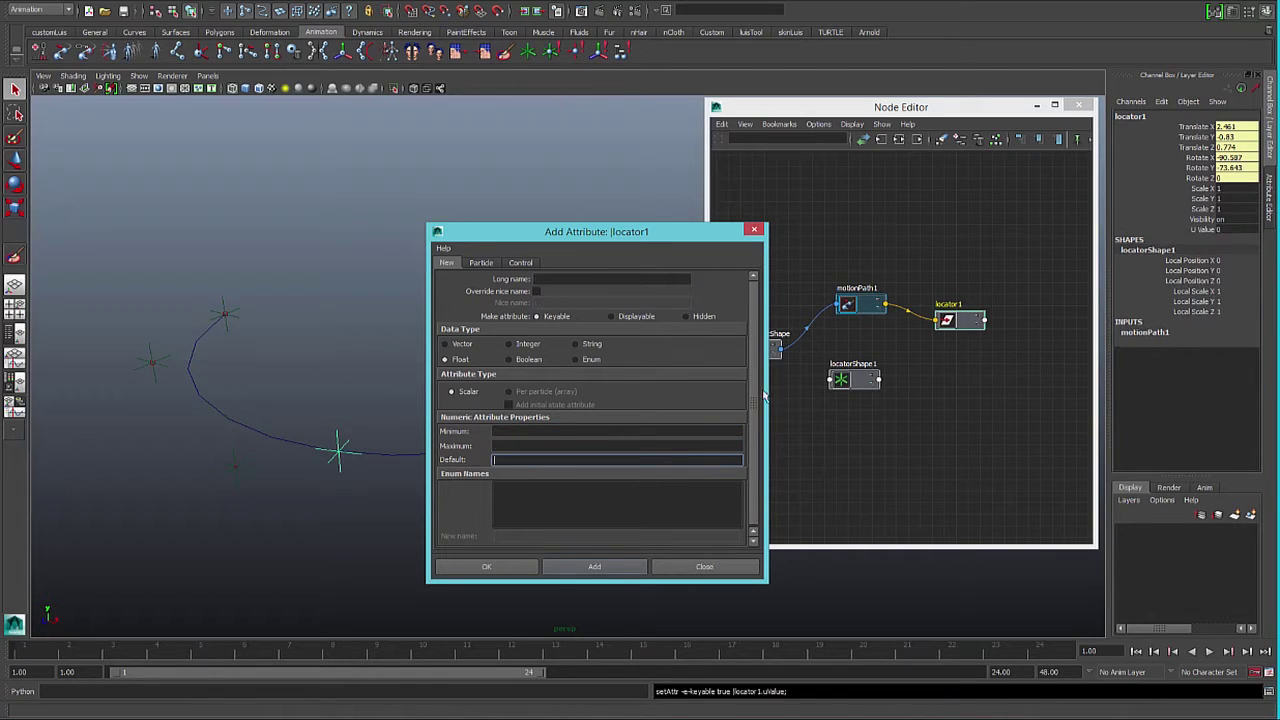
click(757, 231)
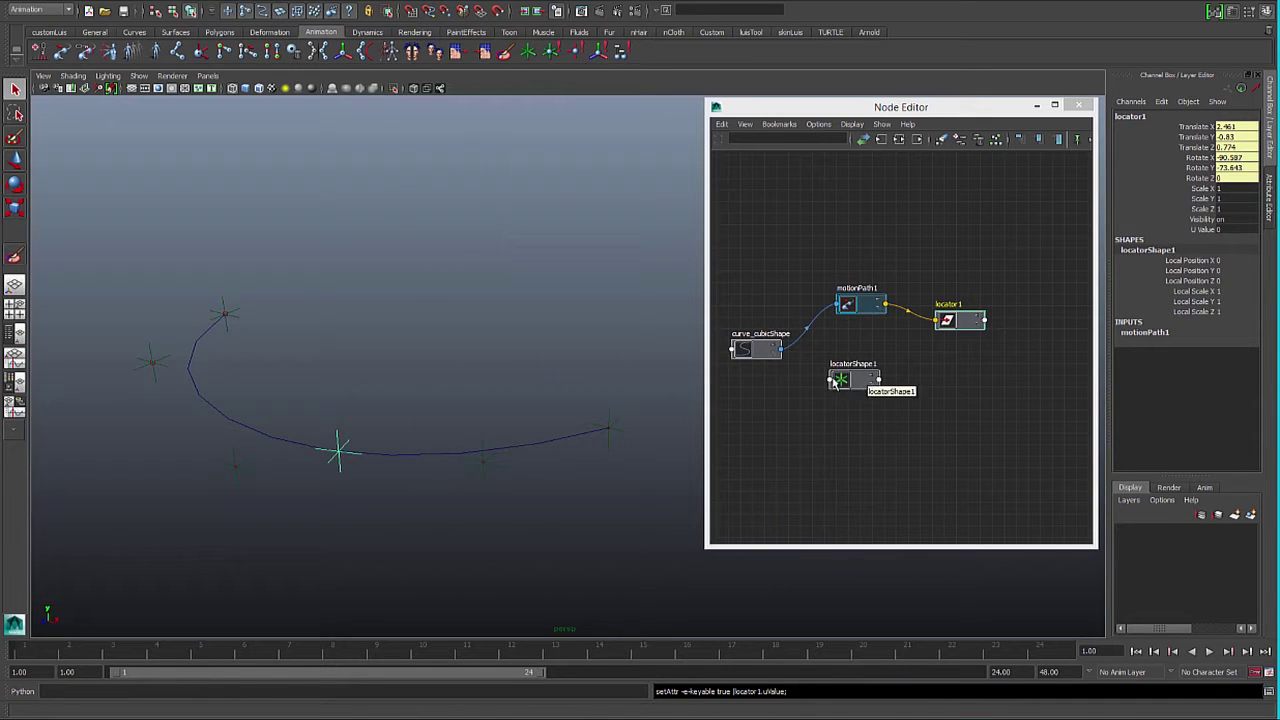
Create a Plus Minus Average utility node and arrange the nodes so it sits below motionPath1
right_drag(860, 265, 866, 228)
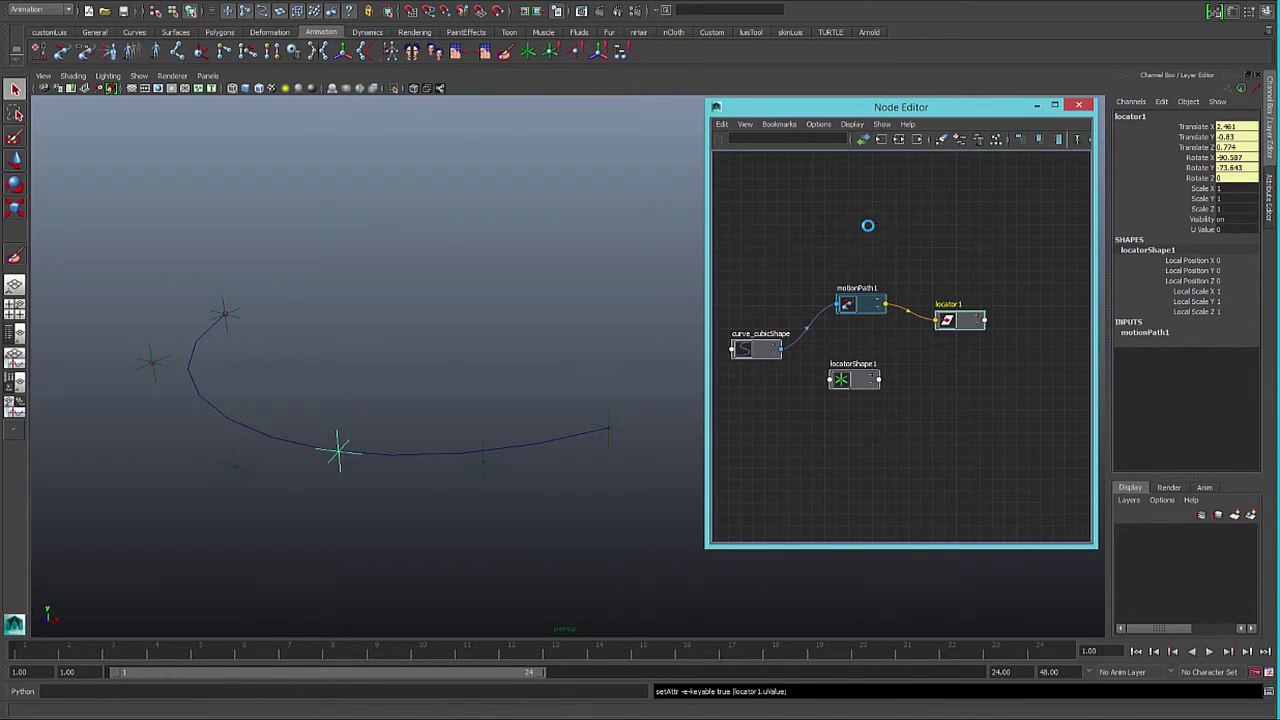
scroll(296, 407, down, 3)
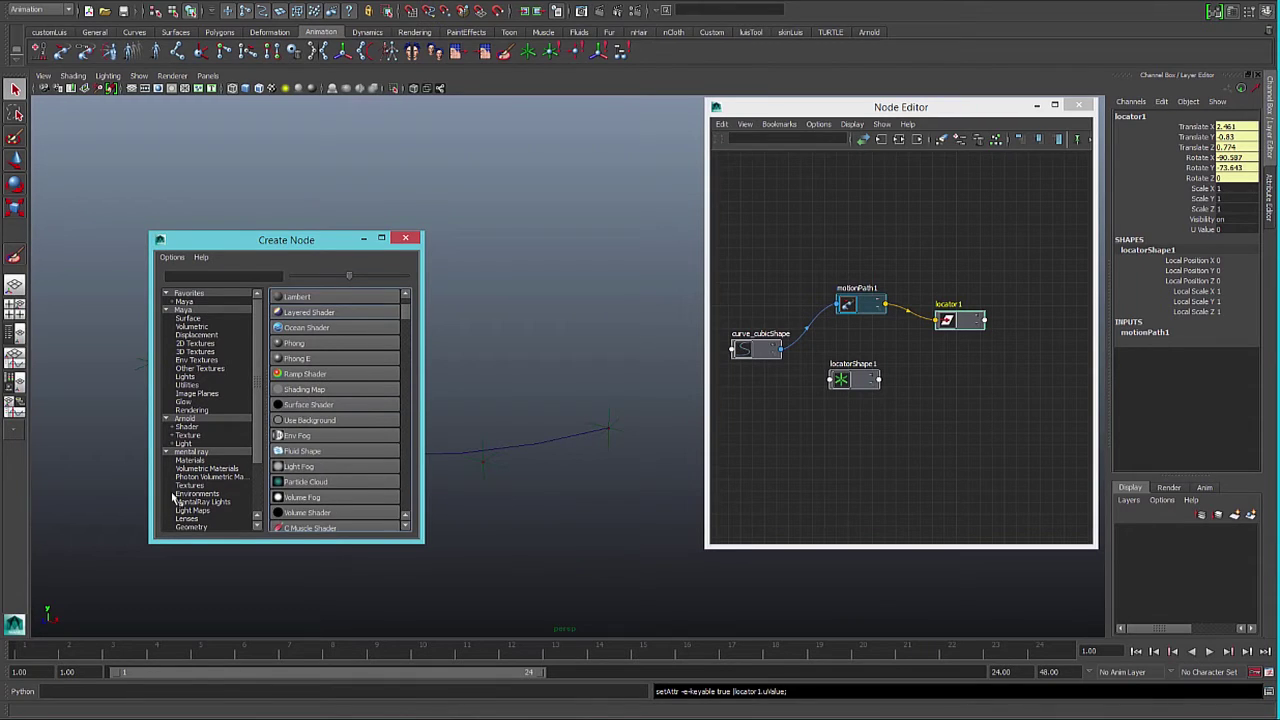
click(194, 386)
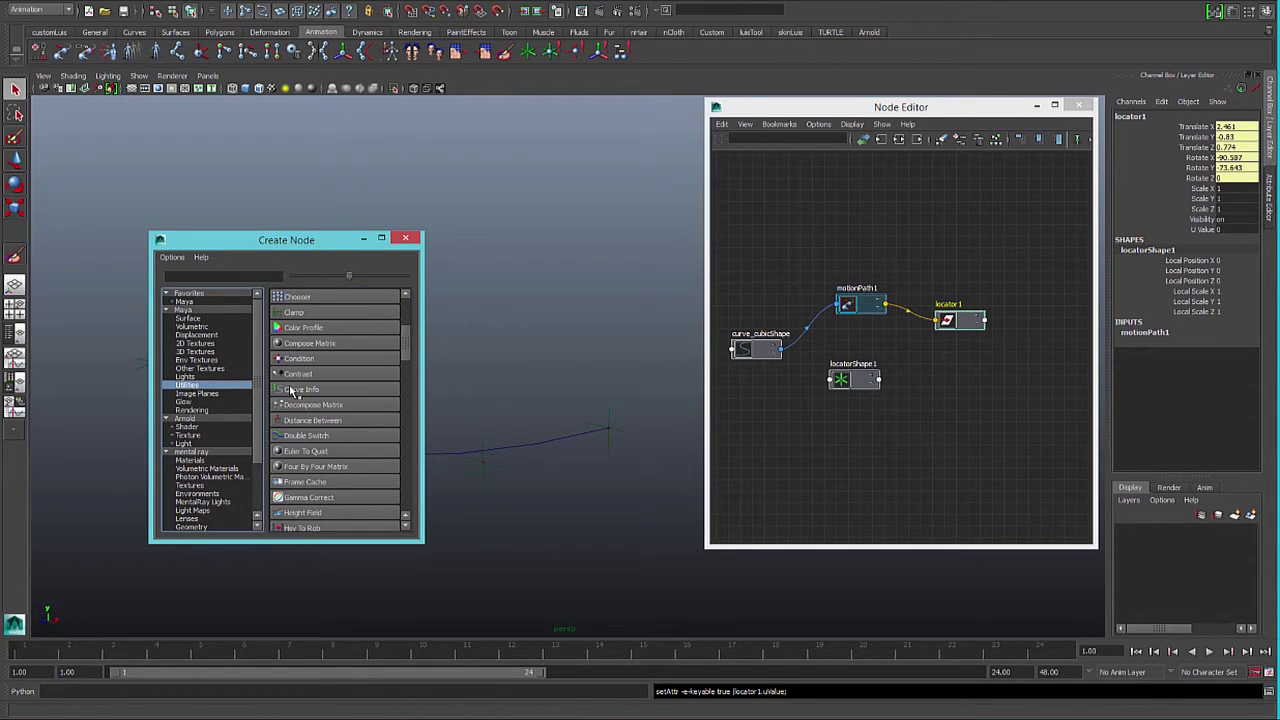
drag(404, 350, 403, 430)
click(319, 452)
drag(929, 340, 843, 389)
click(363, 239)
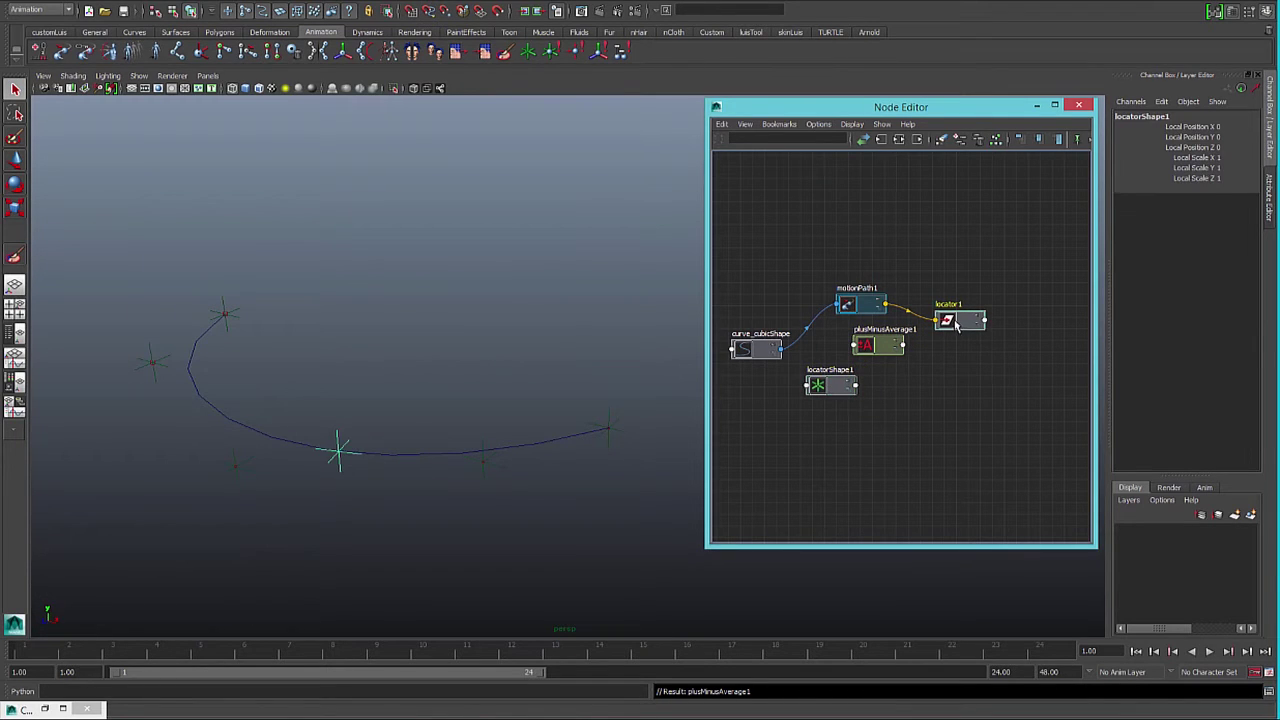
Connect locator1's U Value to Input 1D[0] of plusMinusAverage1 and move that node beside locatorShape1
click(965, 322)
click(985, 321)
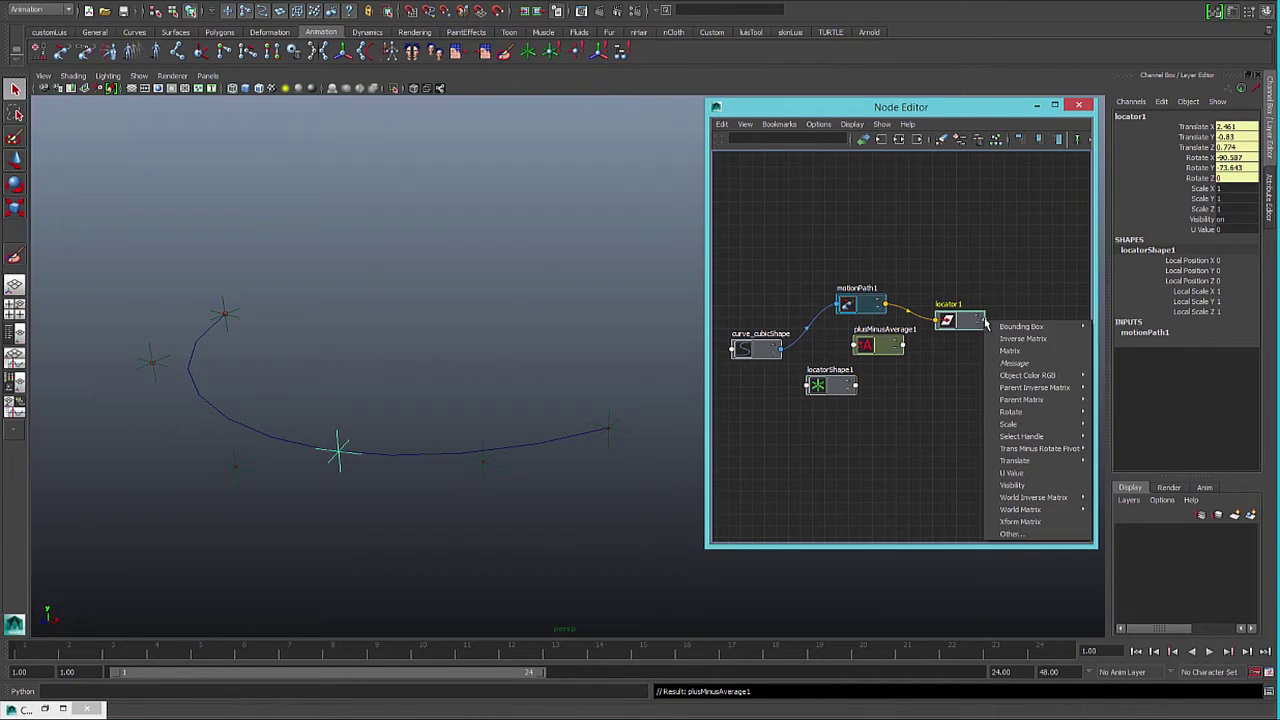
click(1012, 472)
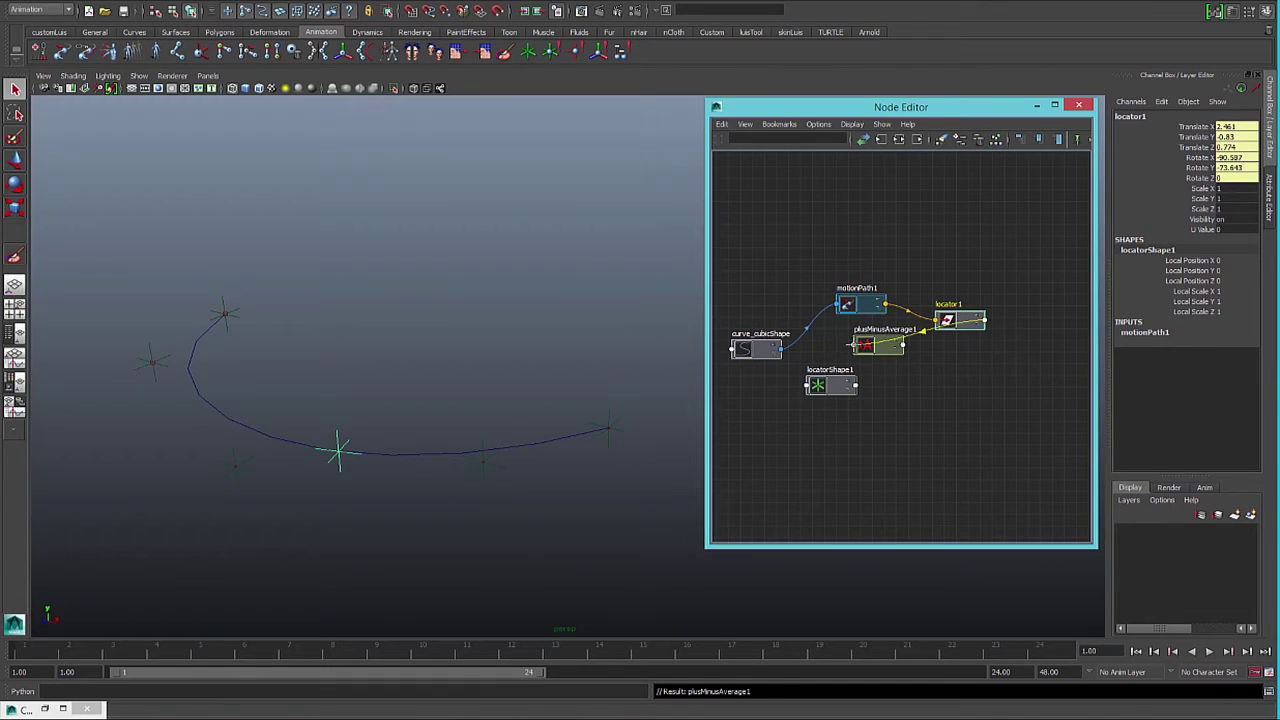
click(858, 346)
mouse_move(896, 355)
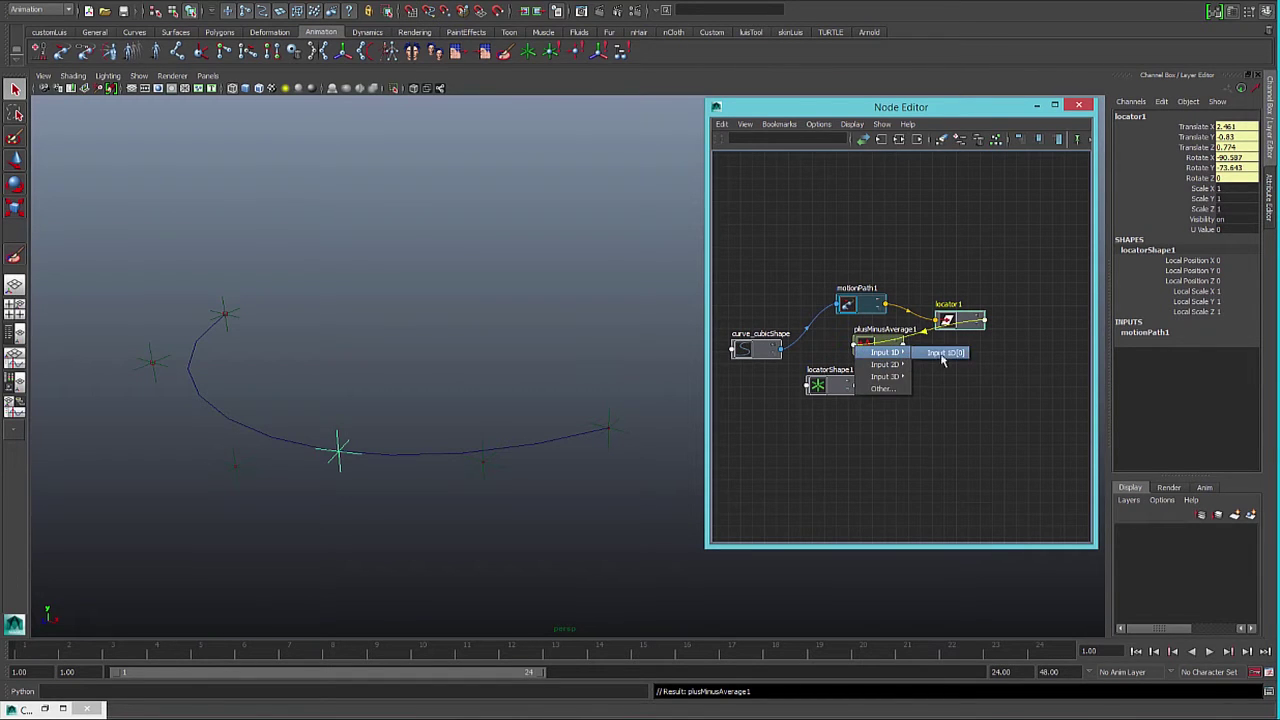
click(945, 352)
drag(890, 345, 910, 386)
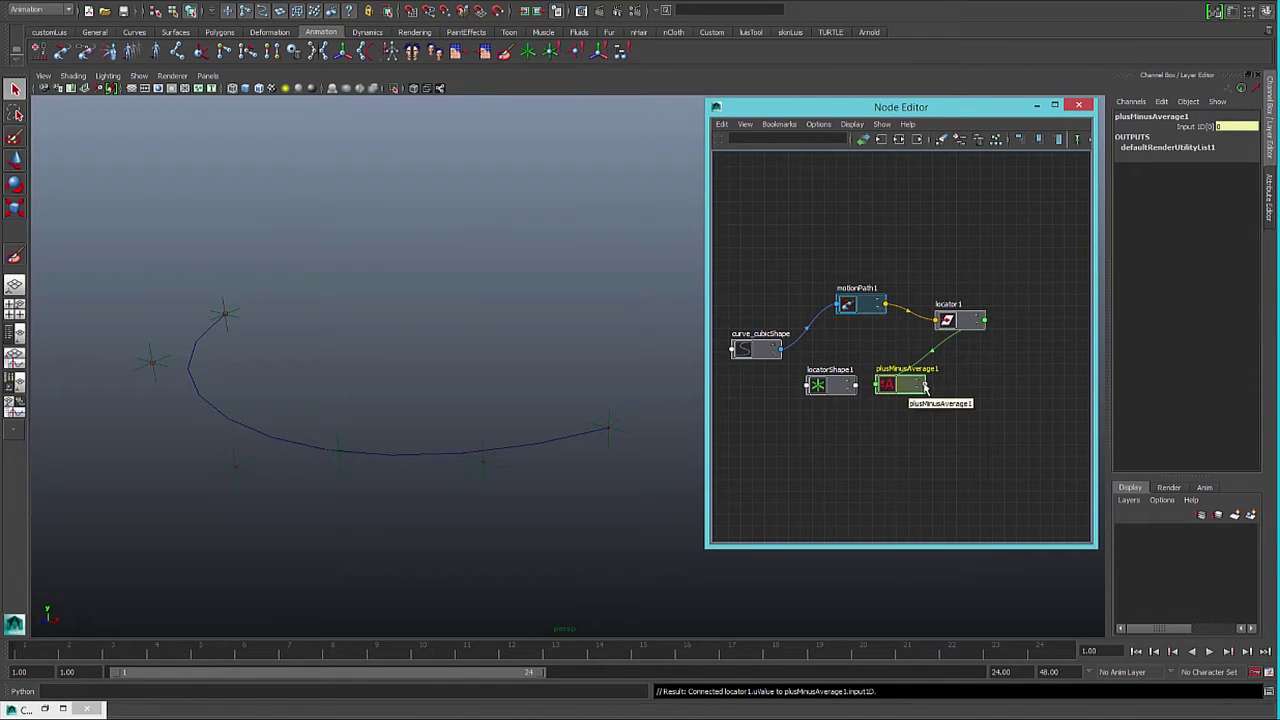
Connect the Output 1D of plusMinusAverage1 to the U Value of motionPath1
click(927, 385)
click(957, 440)
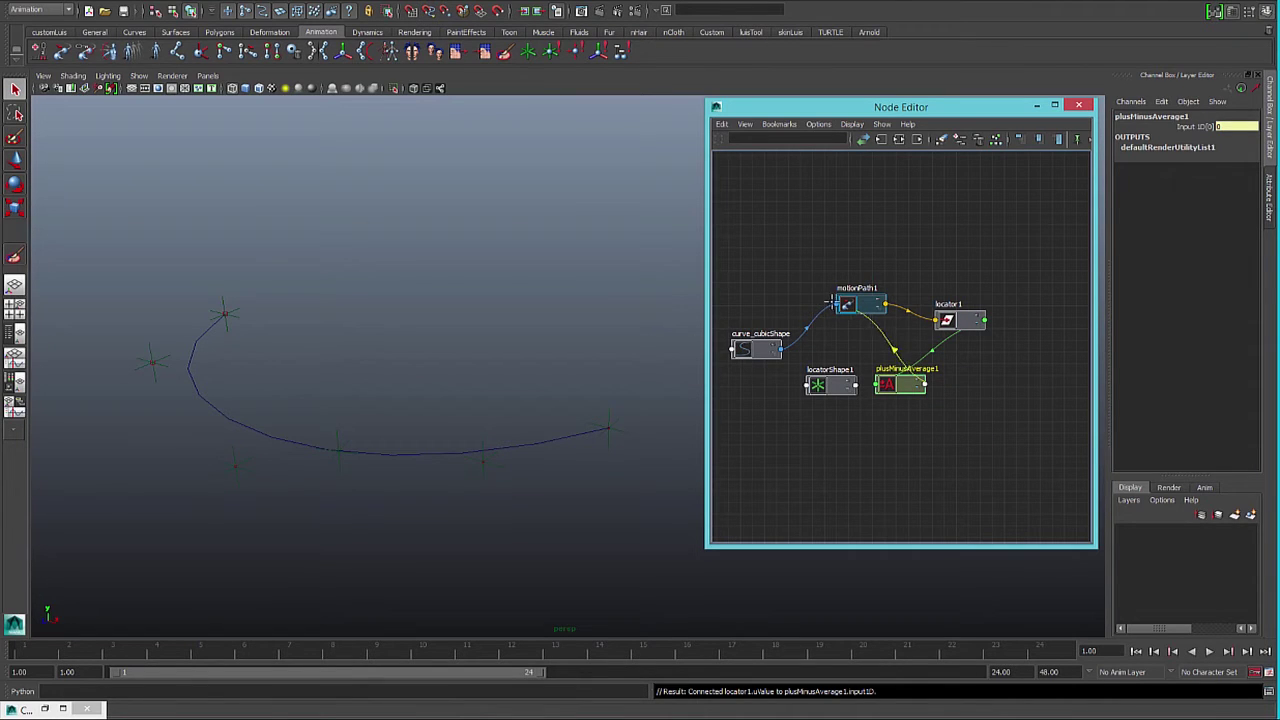
click(840, 307)
click(867, 338)
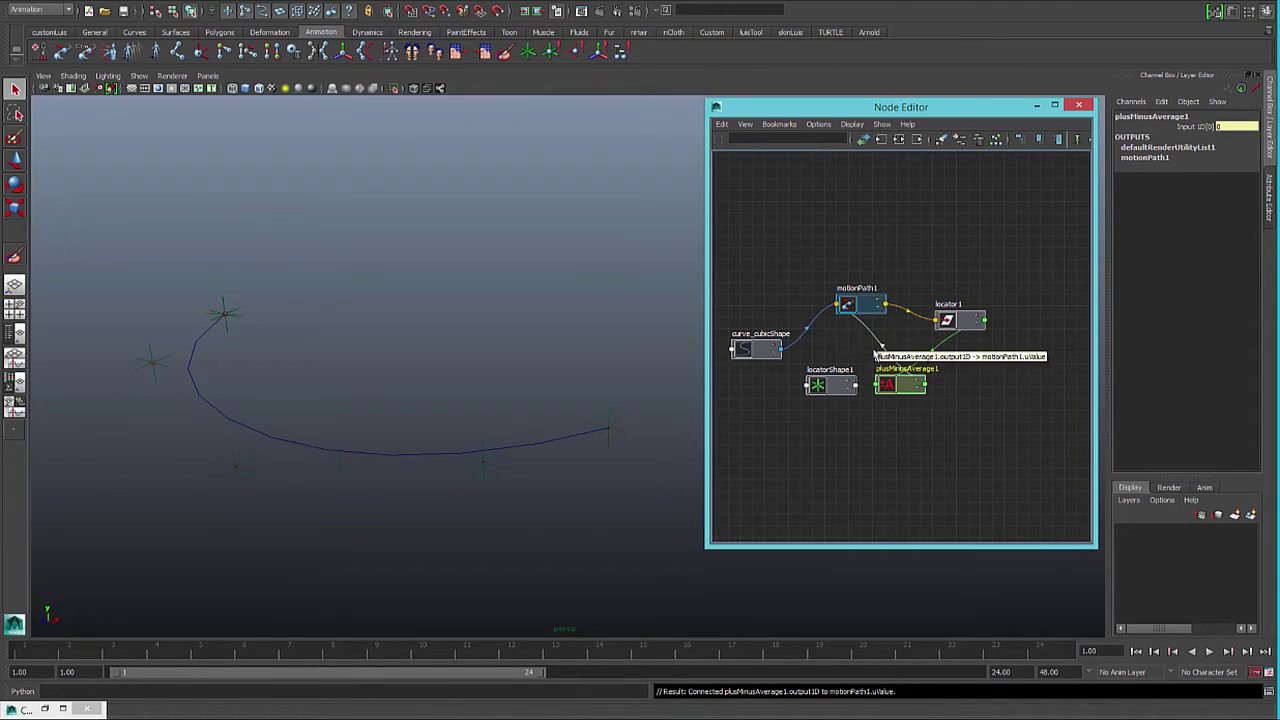
Set locator1's custom U Value to 0.5
click(958, 319)
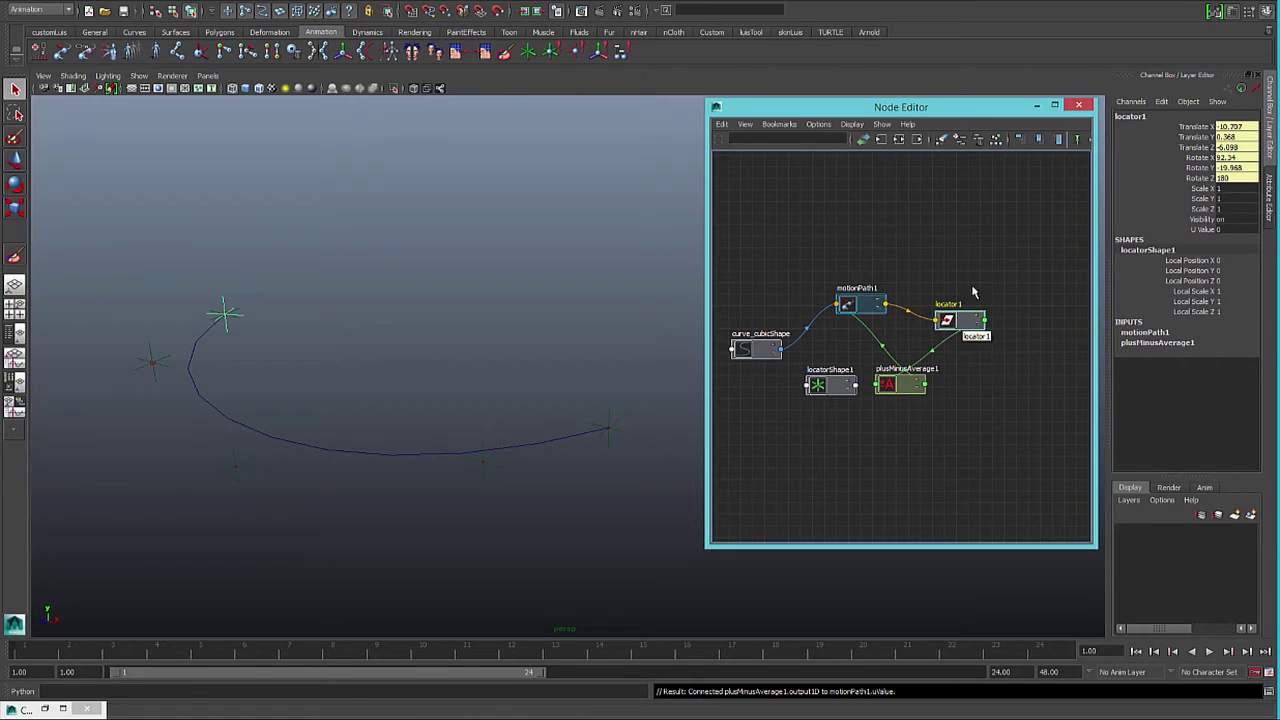
click(1228, 229)
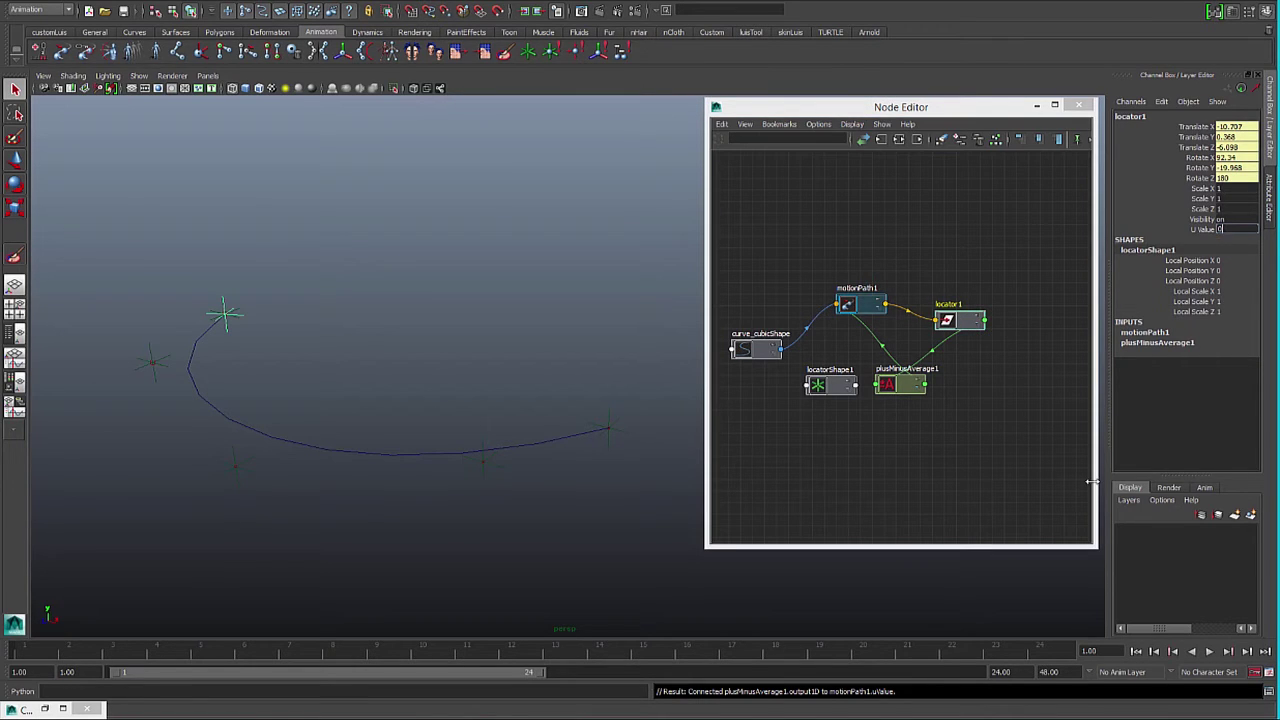
text(0.5)
key(Return)
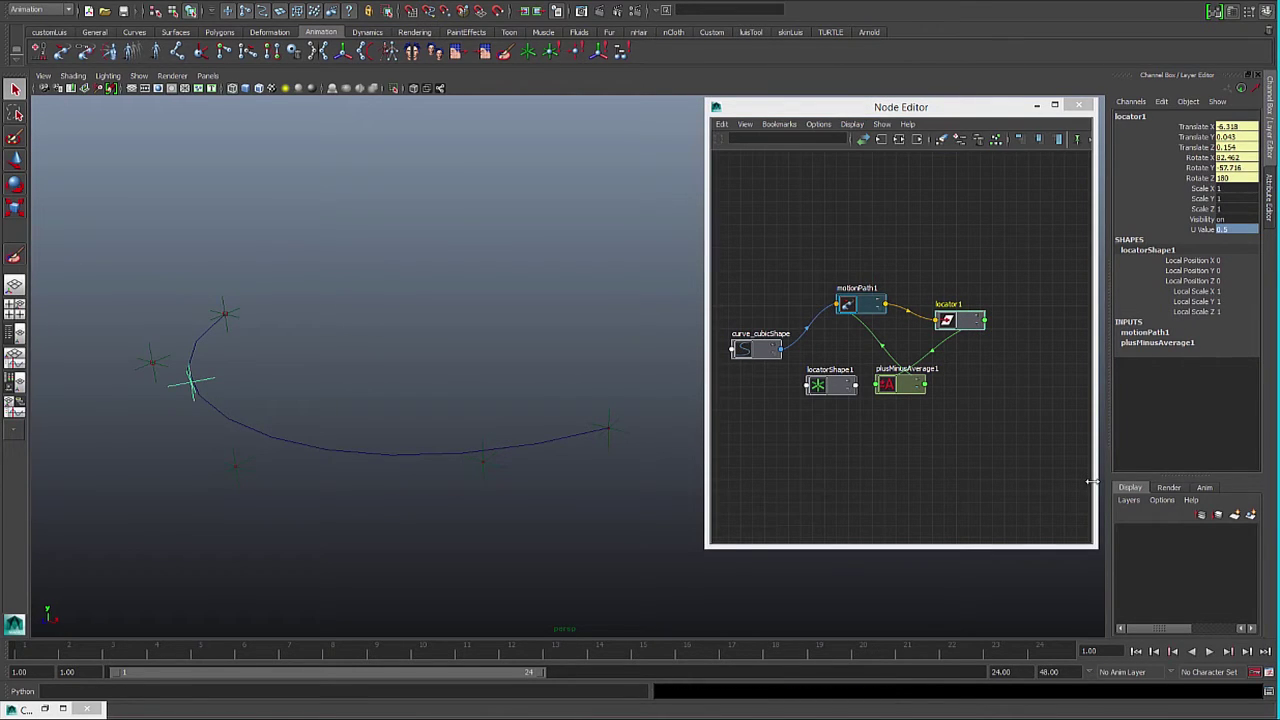
Show motionPath1's full attributes beside the node graph and turn off Parametric Length, keeping Follow on
click(851, 305)
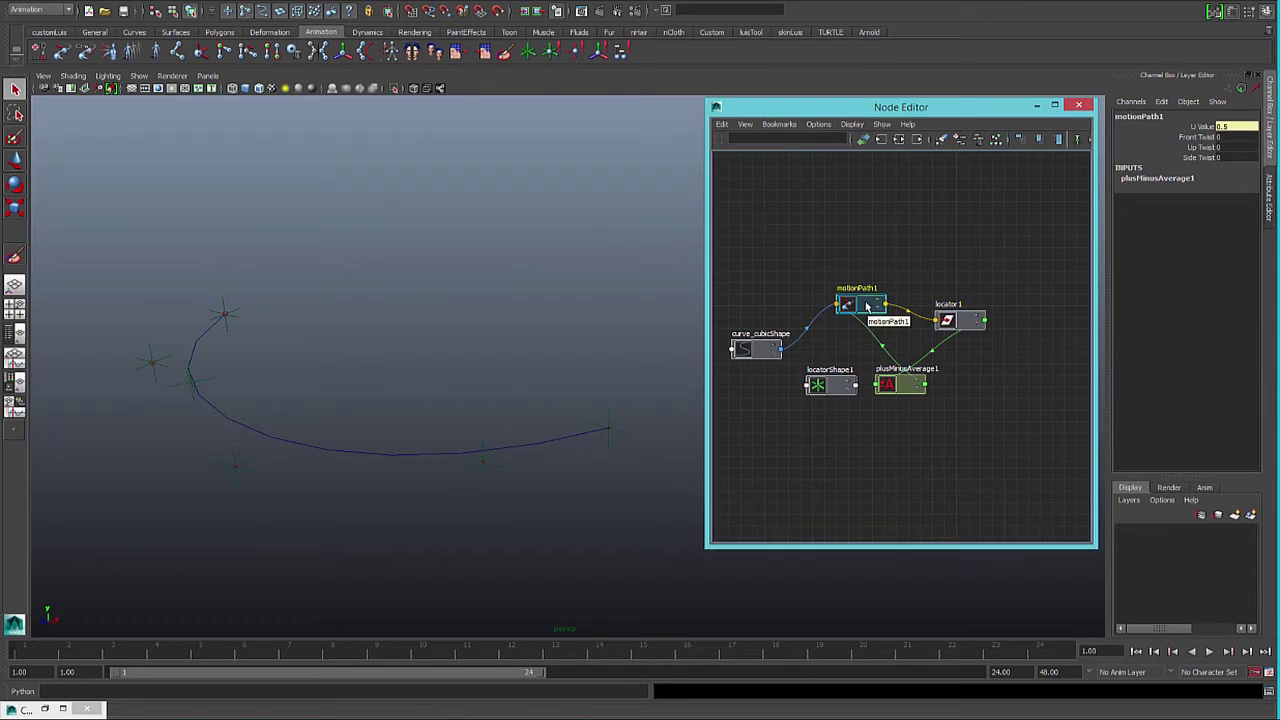
key(ctrl+a)
drag(956, 102, 841, 114)
click(1089, 226)
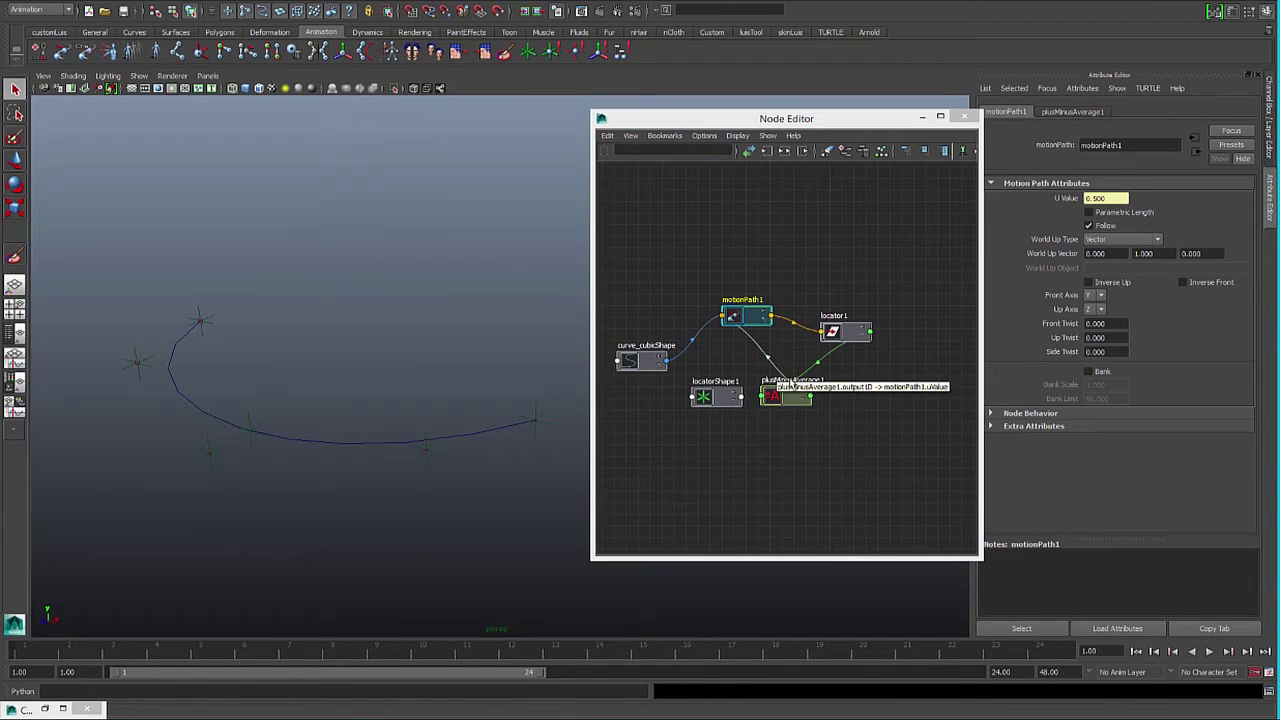
Select locator1 and slide it back along the curve by changing its U Value to 0.44
click(775, 395)
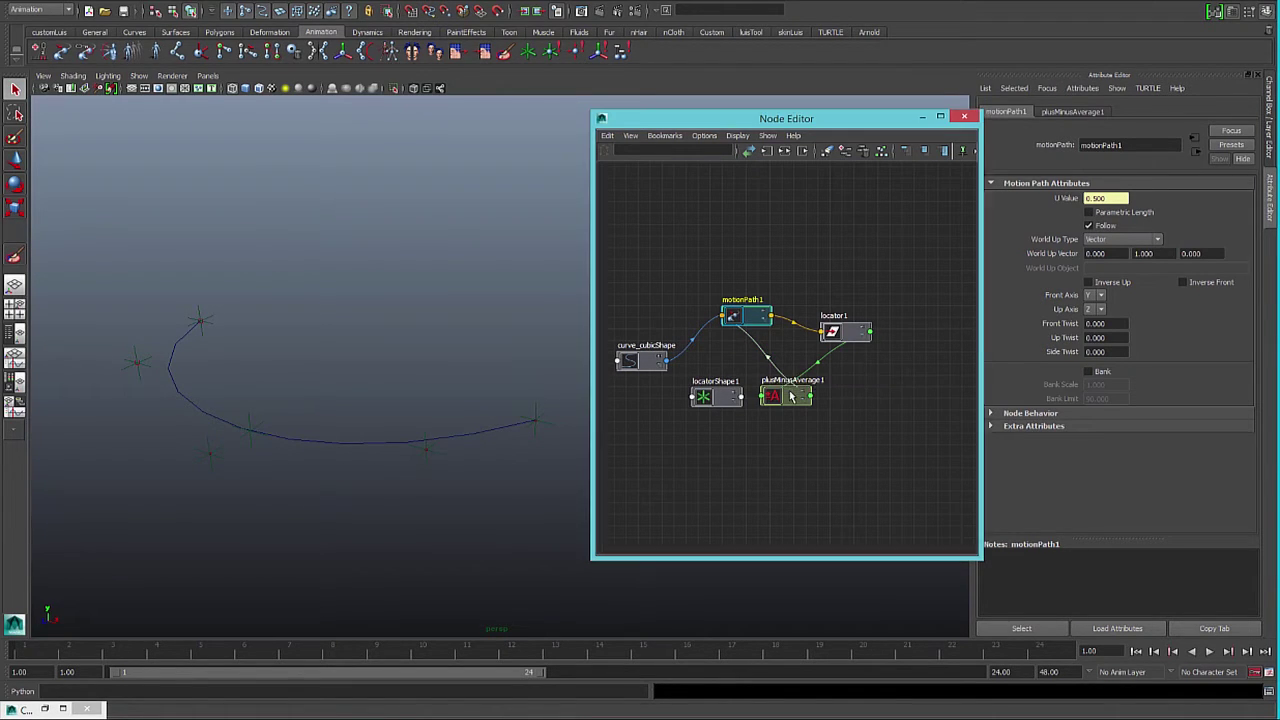
click(834, 332)
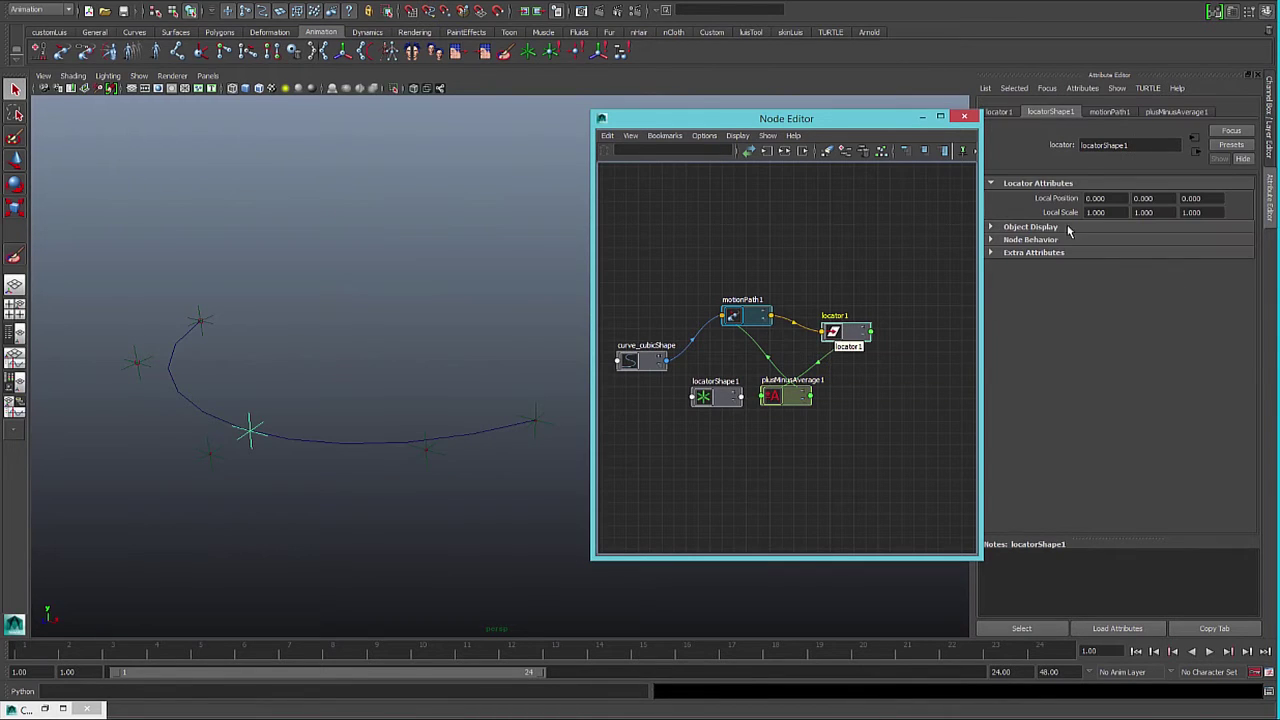
click(1011, 112)
key(ctrl+a)
click(1207, 231)
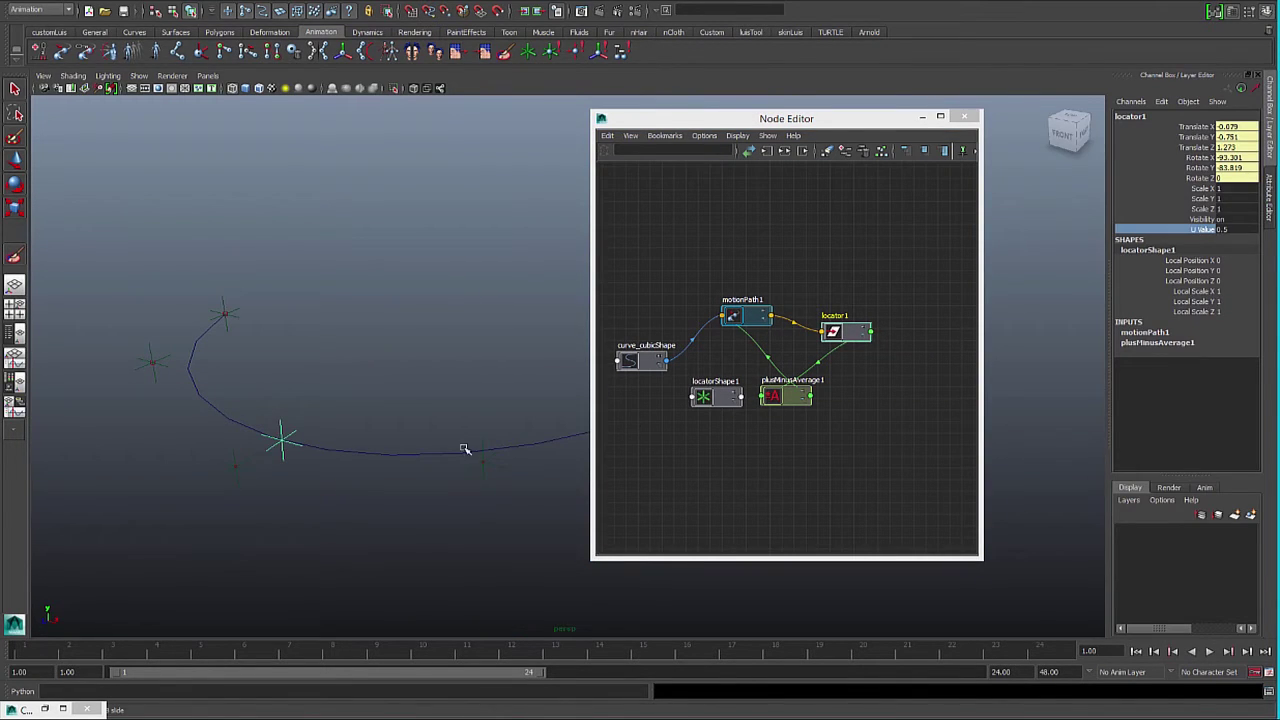
mouse_move(306, 449)
middle_down()
mouse_move(322, 450)
mouse_move(285, 452)
mouse_move(316, 452)
mouse_move(302, 454)
middle_up()
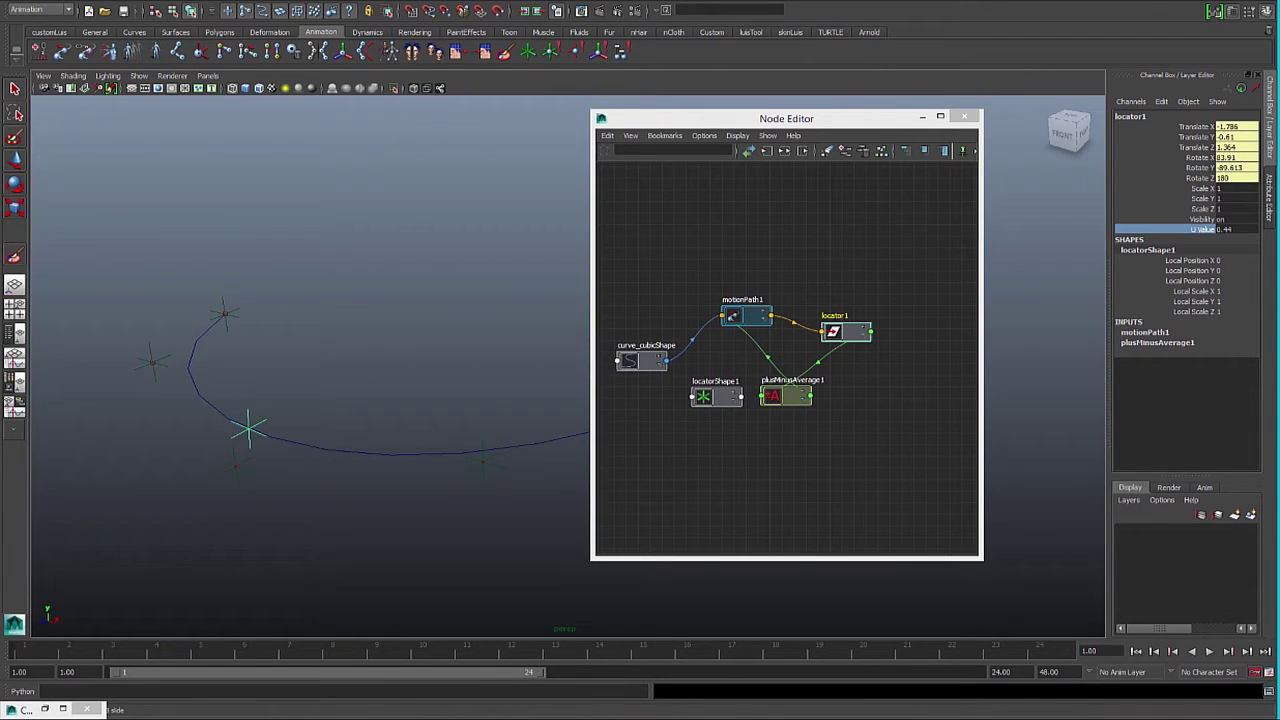
Create a polygon sphere and parent it under locator1
key(w)
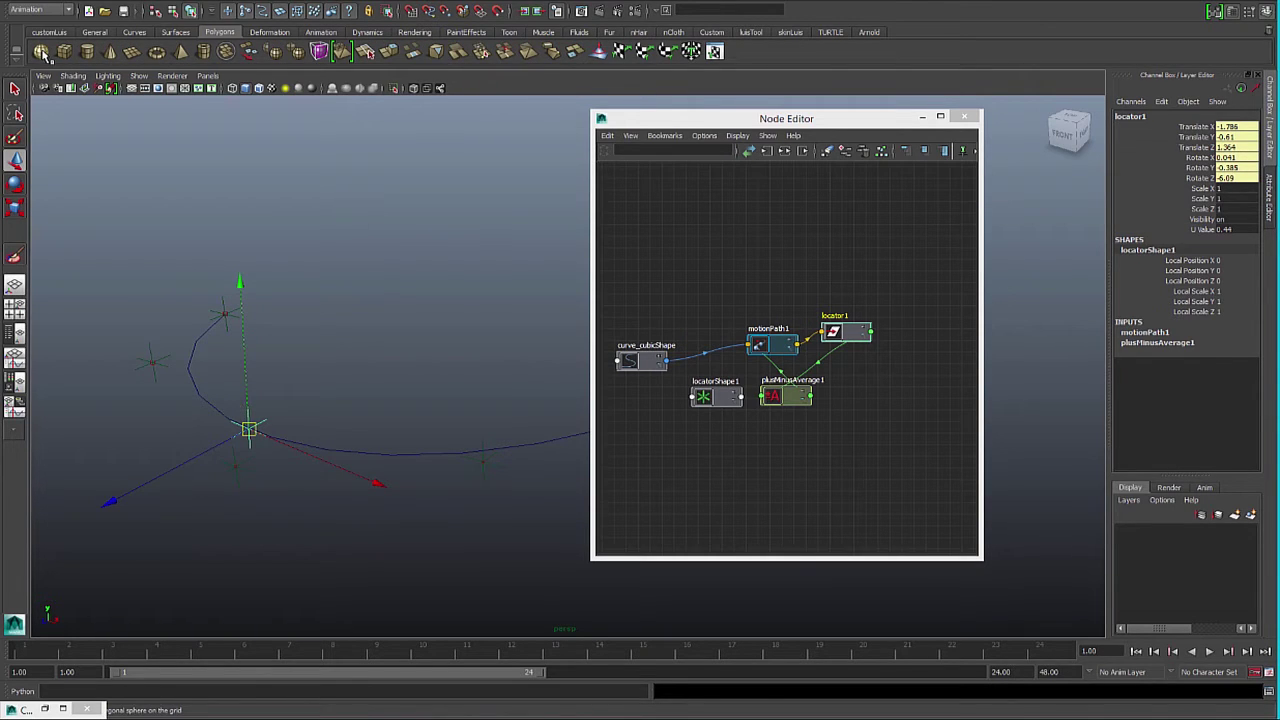
click(63, 51)
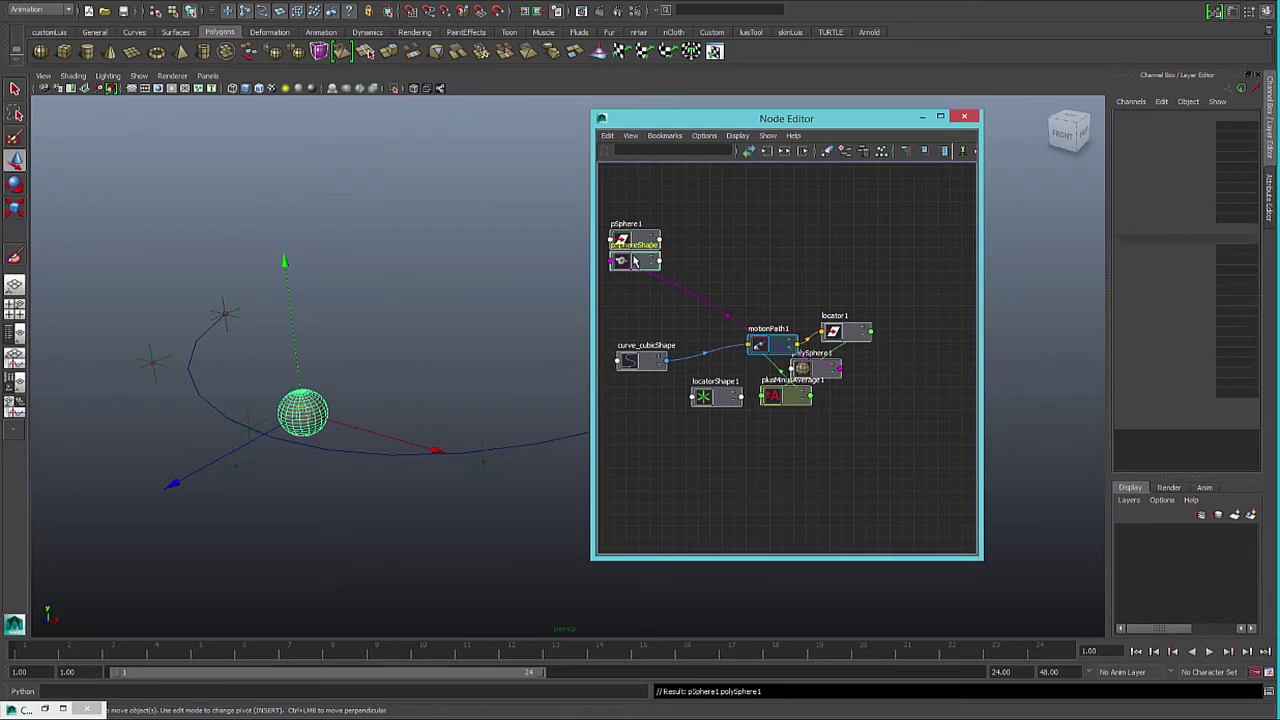
key(shift+o)
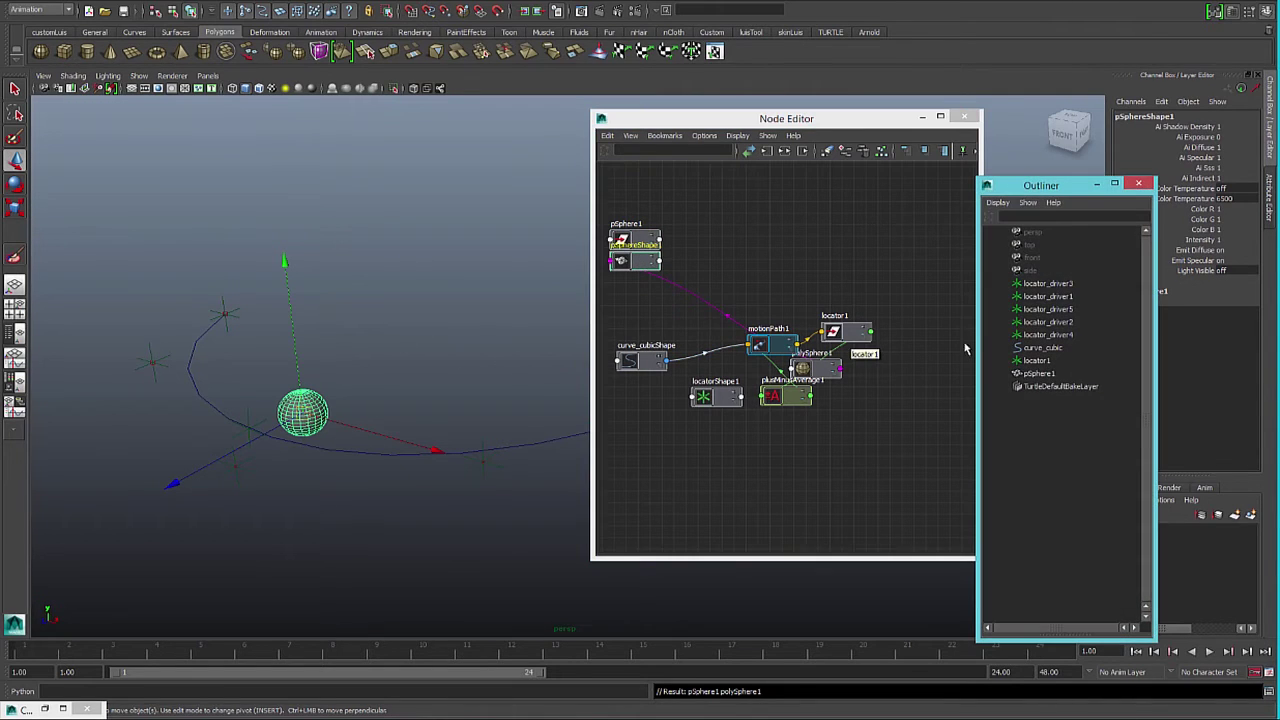
click(1040, 373)
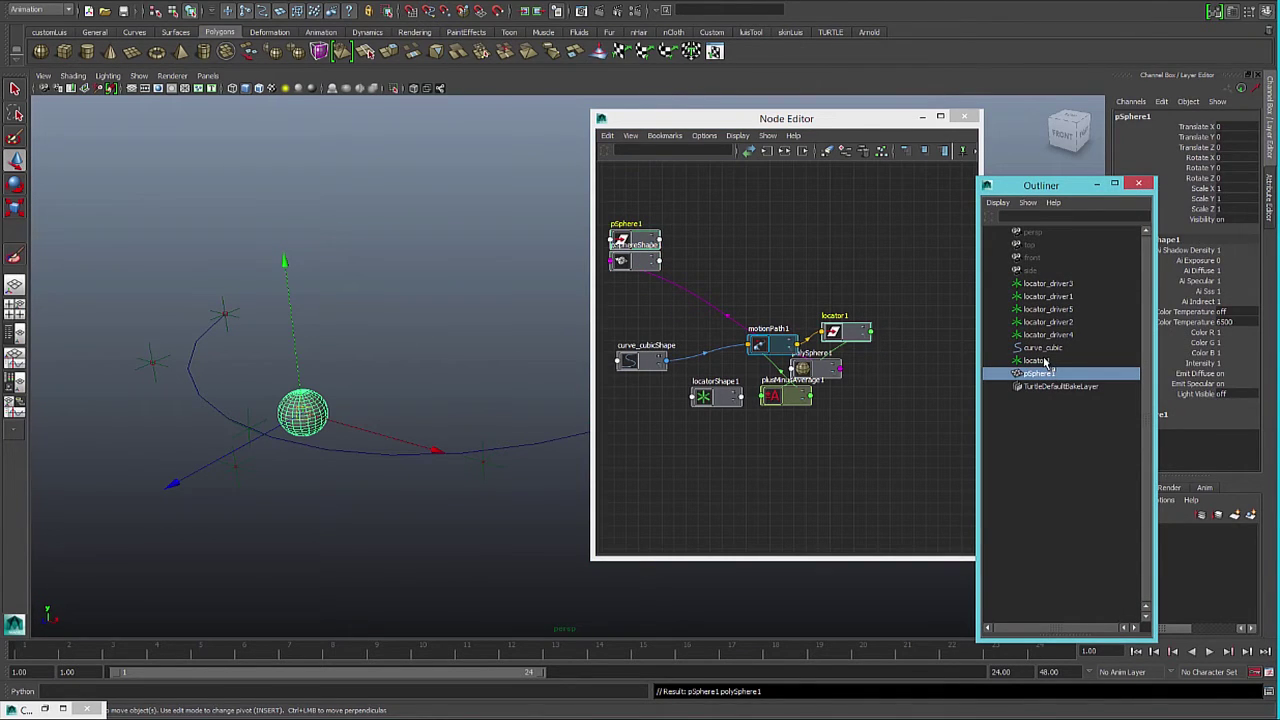
ctrl+click(1045, 362)
key(p)
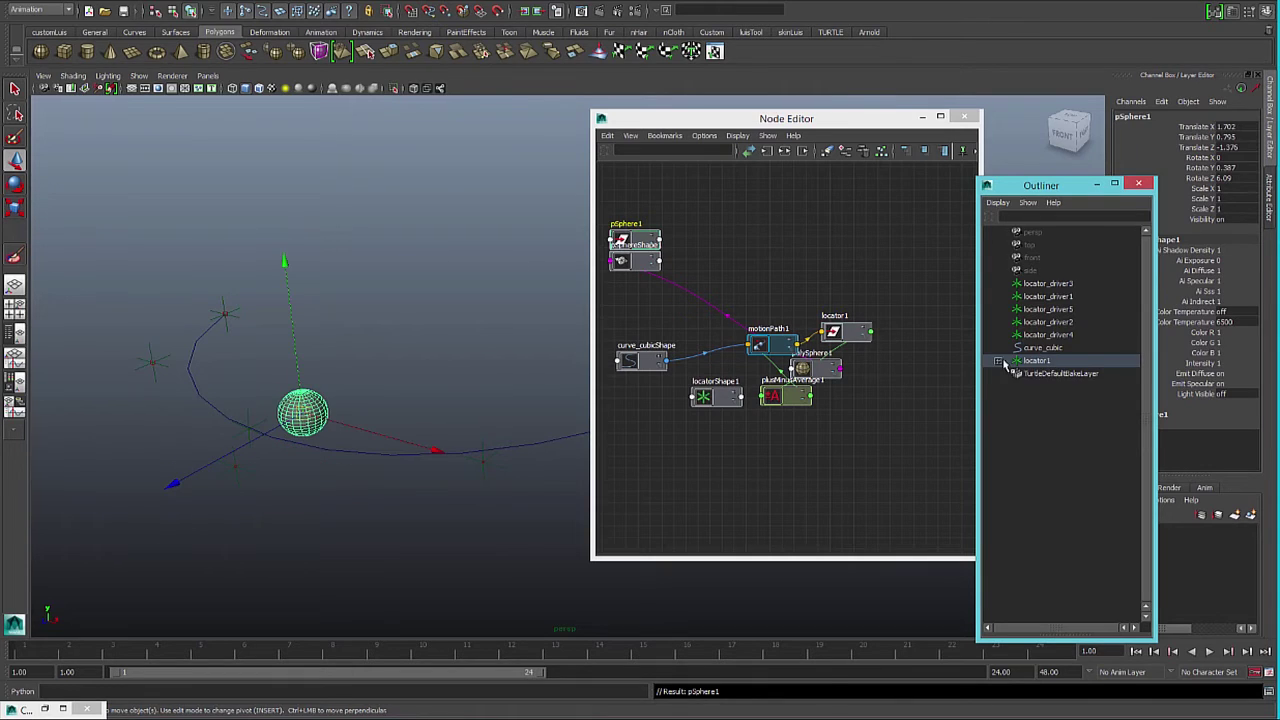
Zero the sphere's translation and rotation so it sits on locator1, and rename it control
click(998, 361)
drag(1240, 128, 1244, 180)
key(Return)
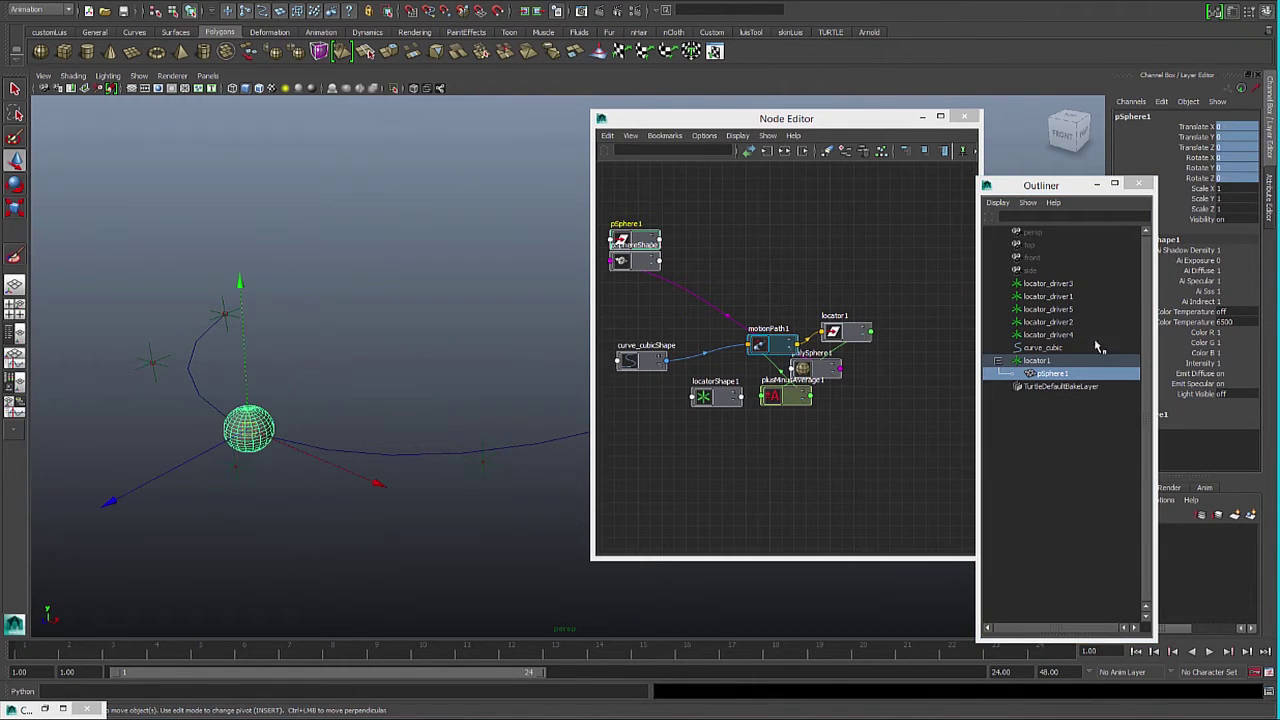
double_click(1058, 374)
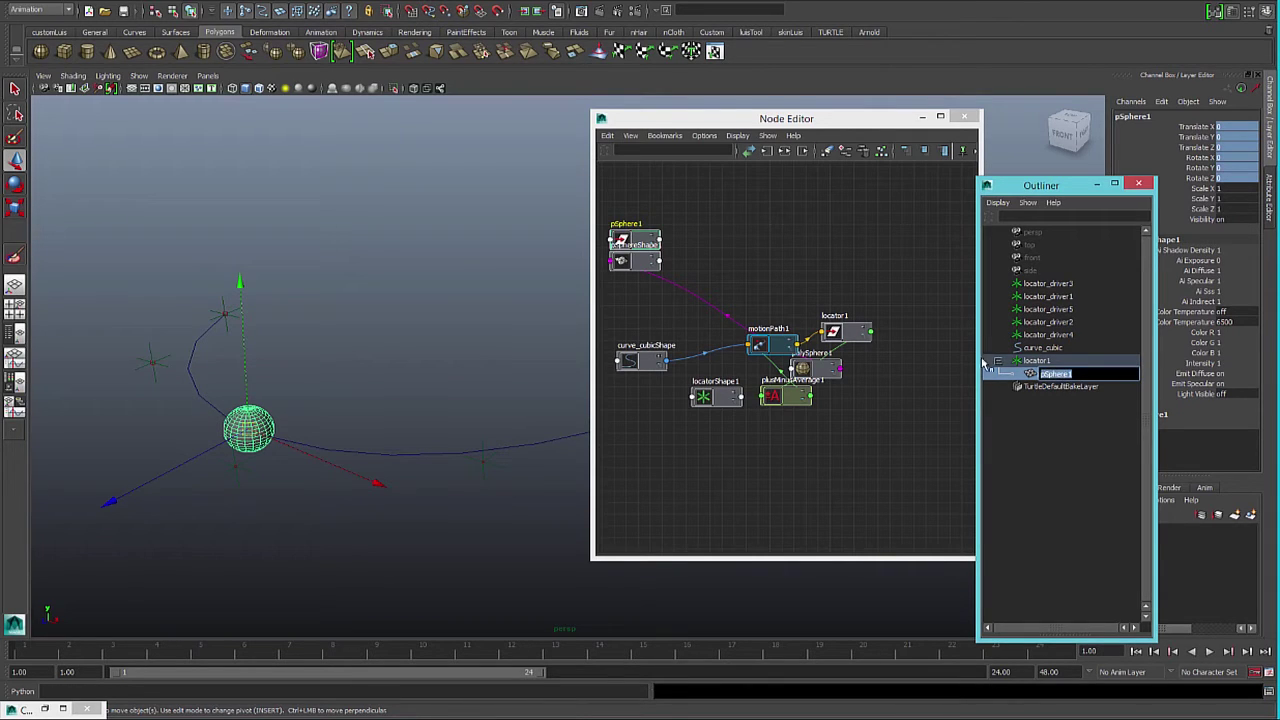
text(control)
key(Return)
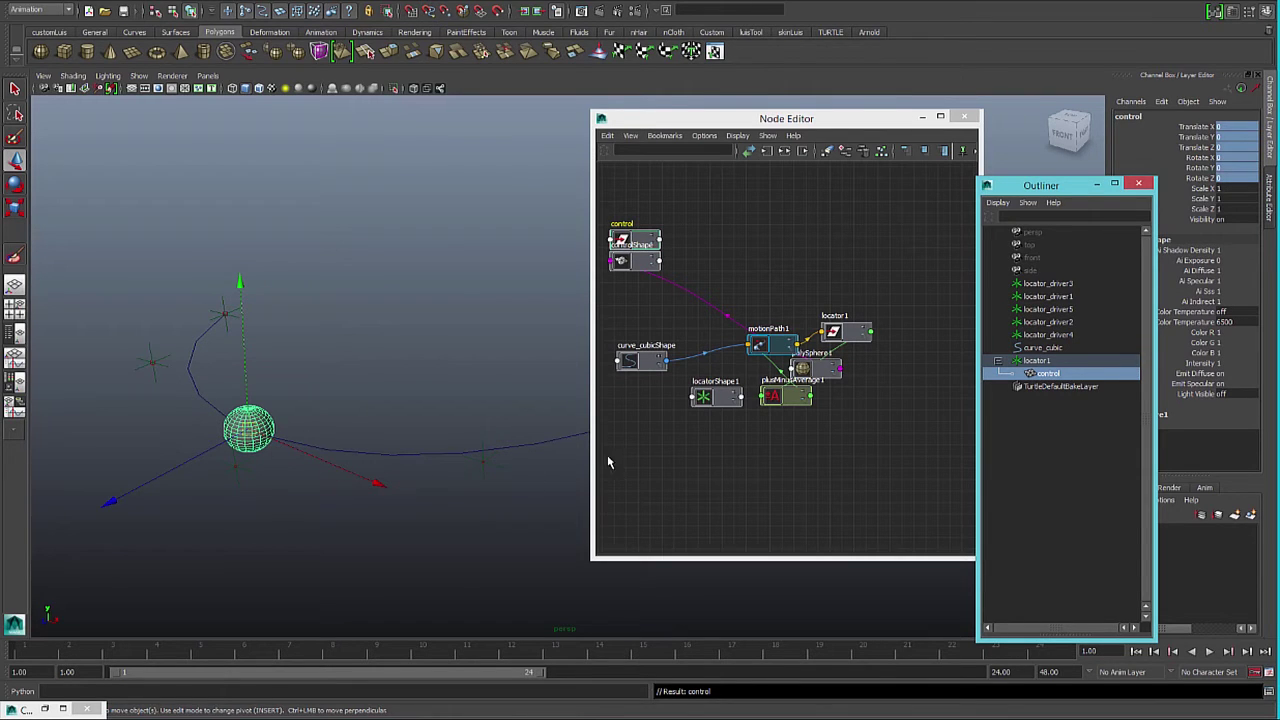
Connect the control sphere's Translate X to Input 1D[1] of plusMinusAverage1
click(632, 248)
click(640, 264)
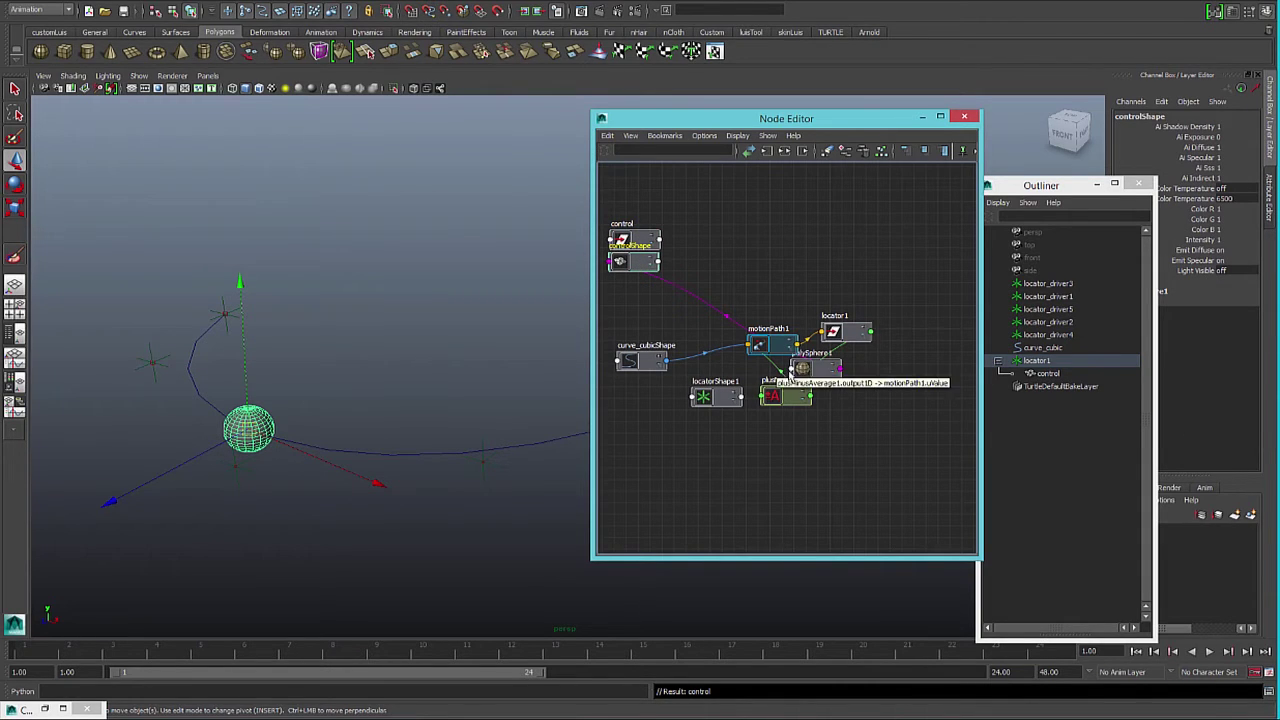
click(638, 240)
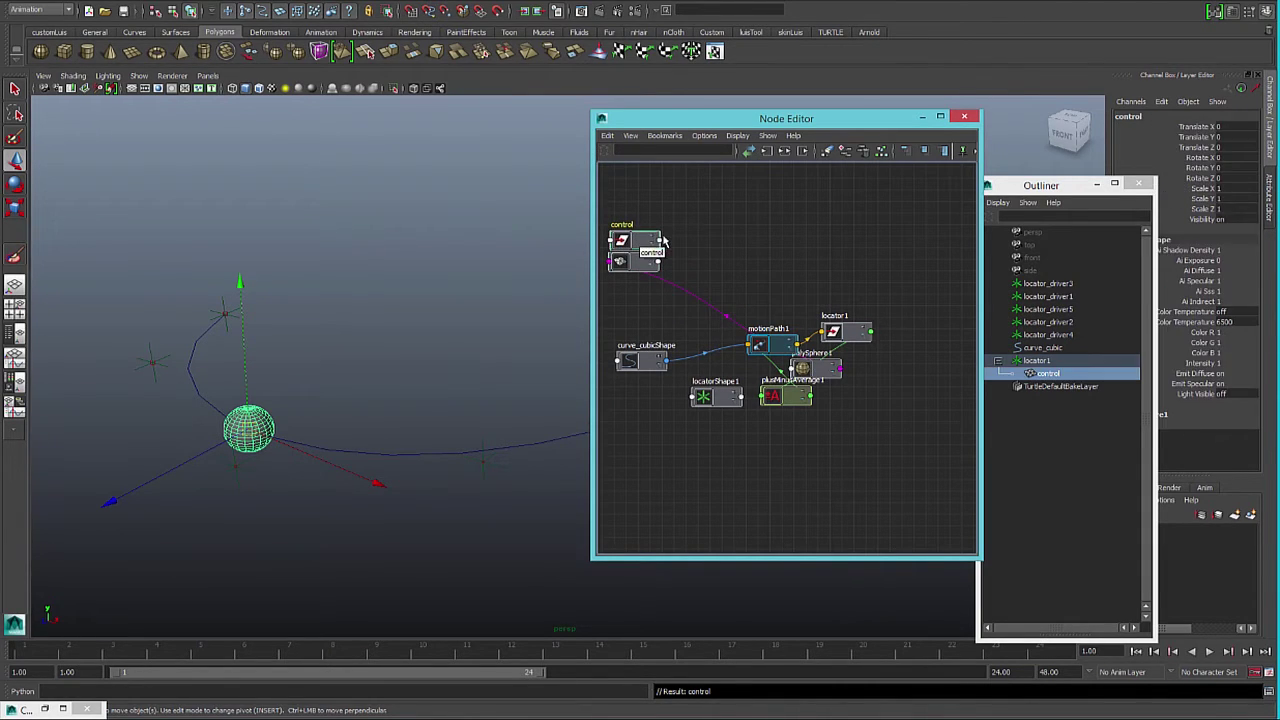
click(659, 240)
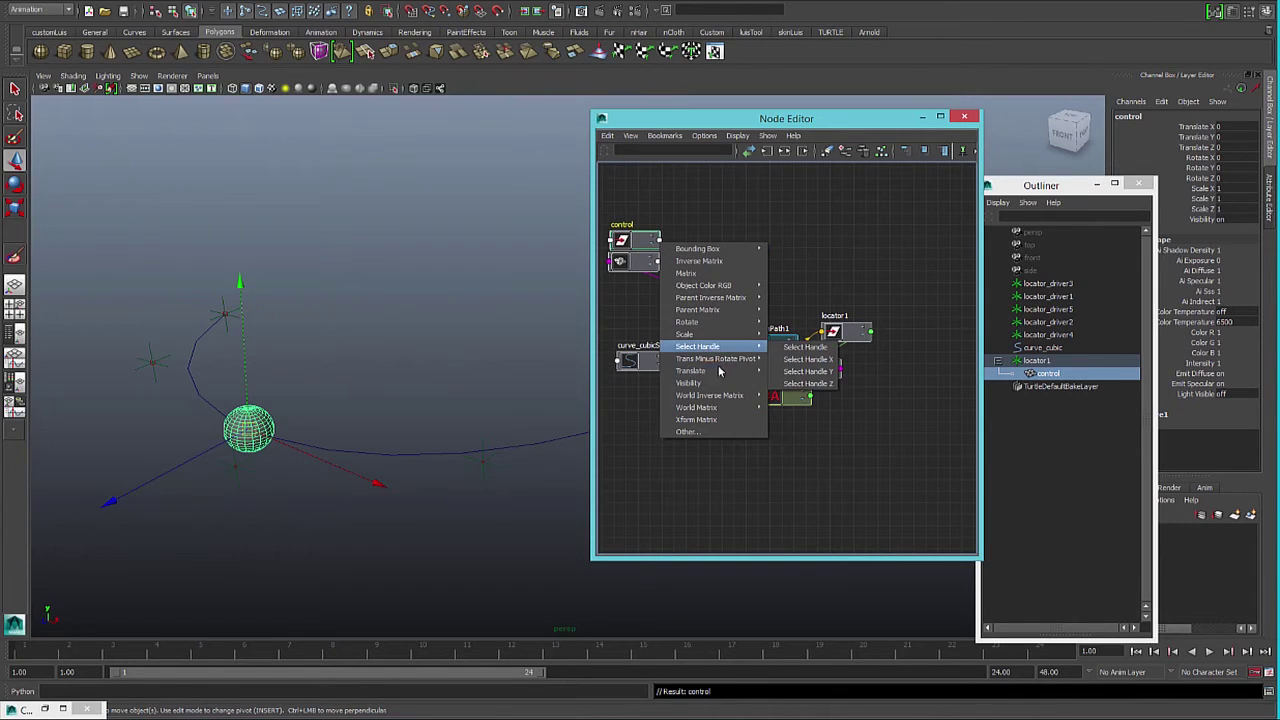
mouse_move(737, 371)
click(803, 376)
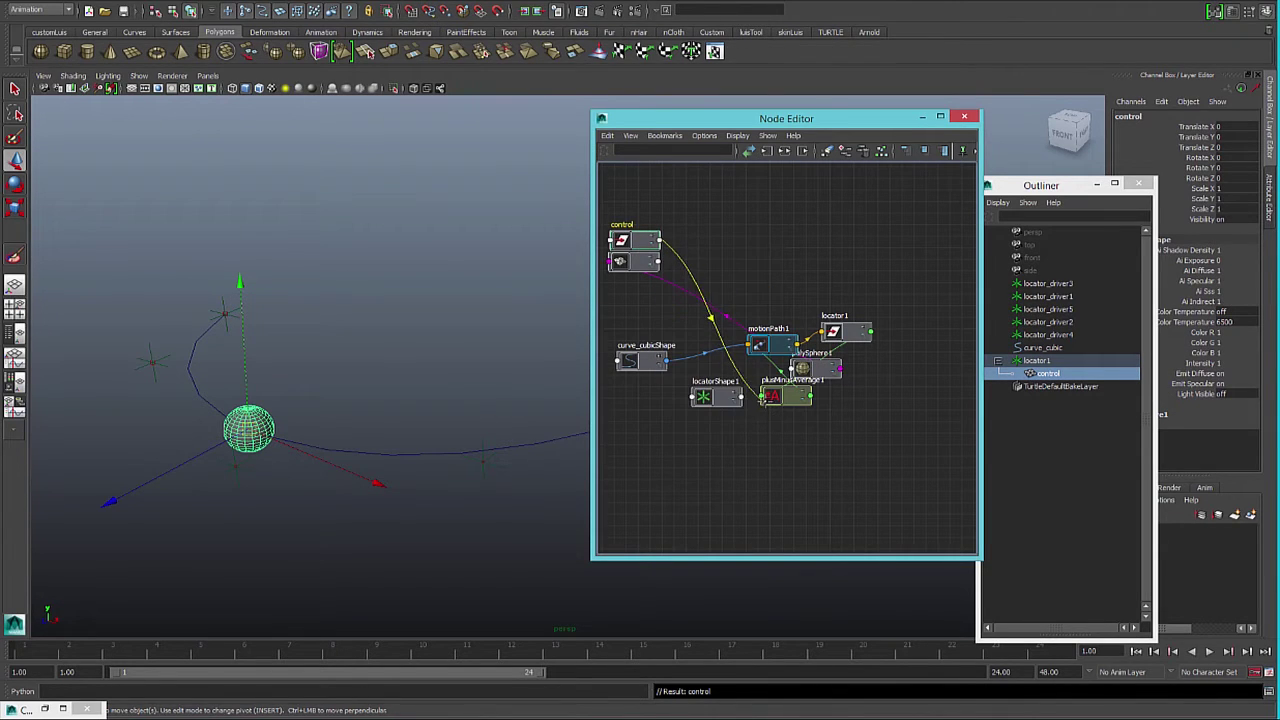
click(763, 398)
mouse_move(795, 403)
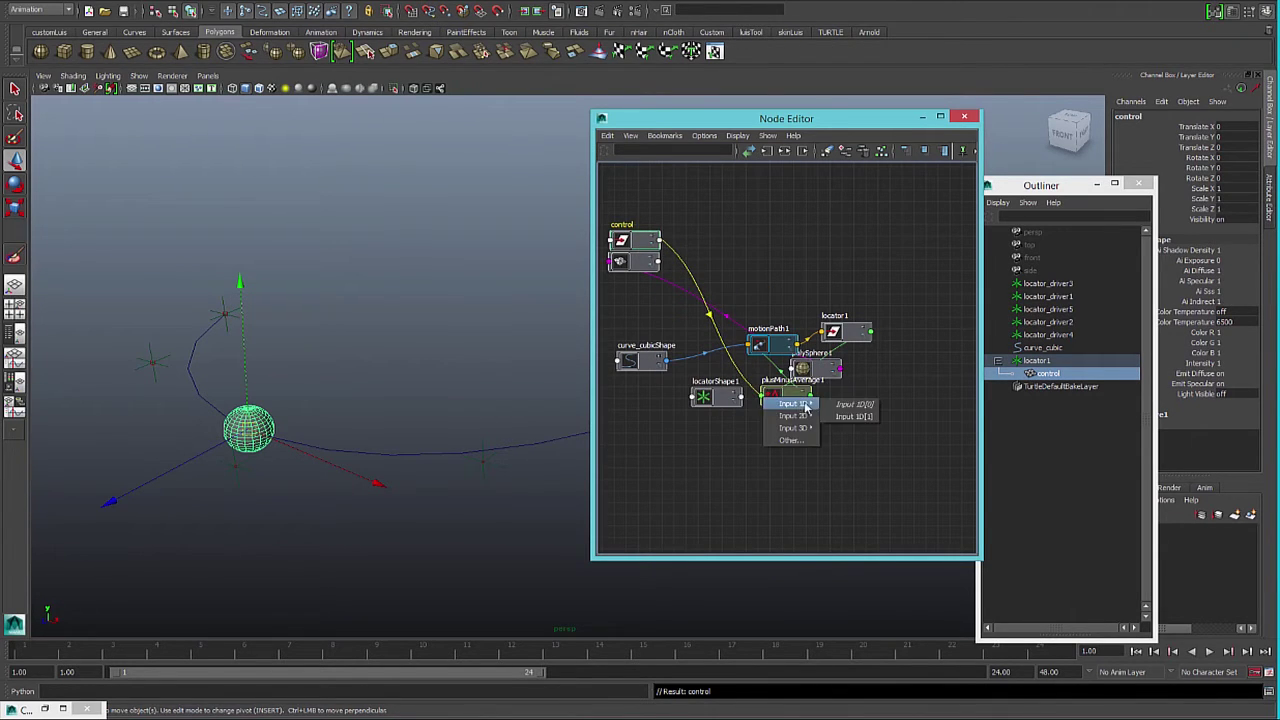
click(860, 420)
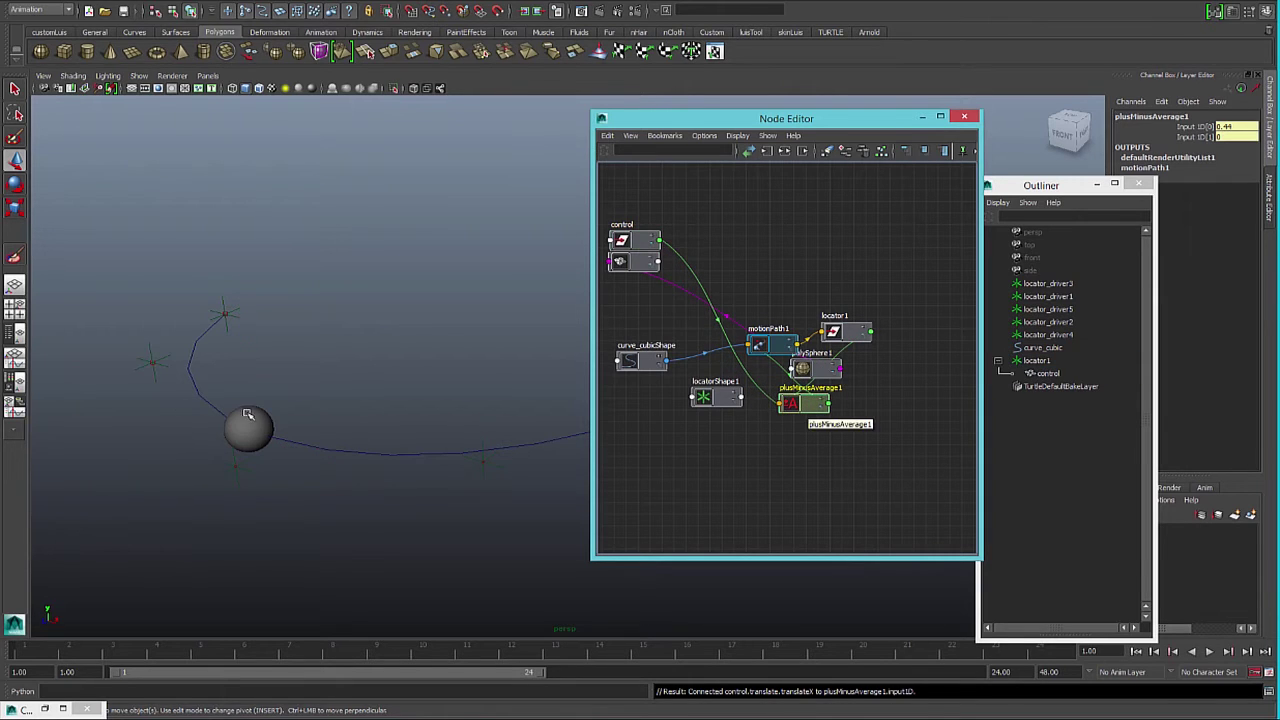
Test the control sphere by moving it along its X axis to a Translate X of 0.139, checking motionPath1's U Value along the way
drag(315, 458, 320, 450)
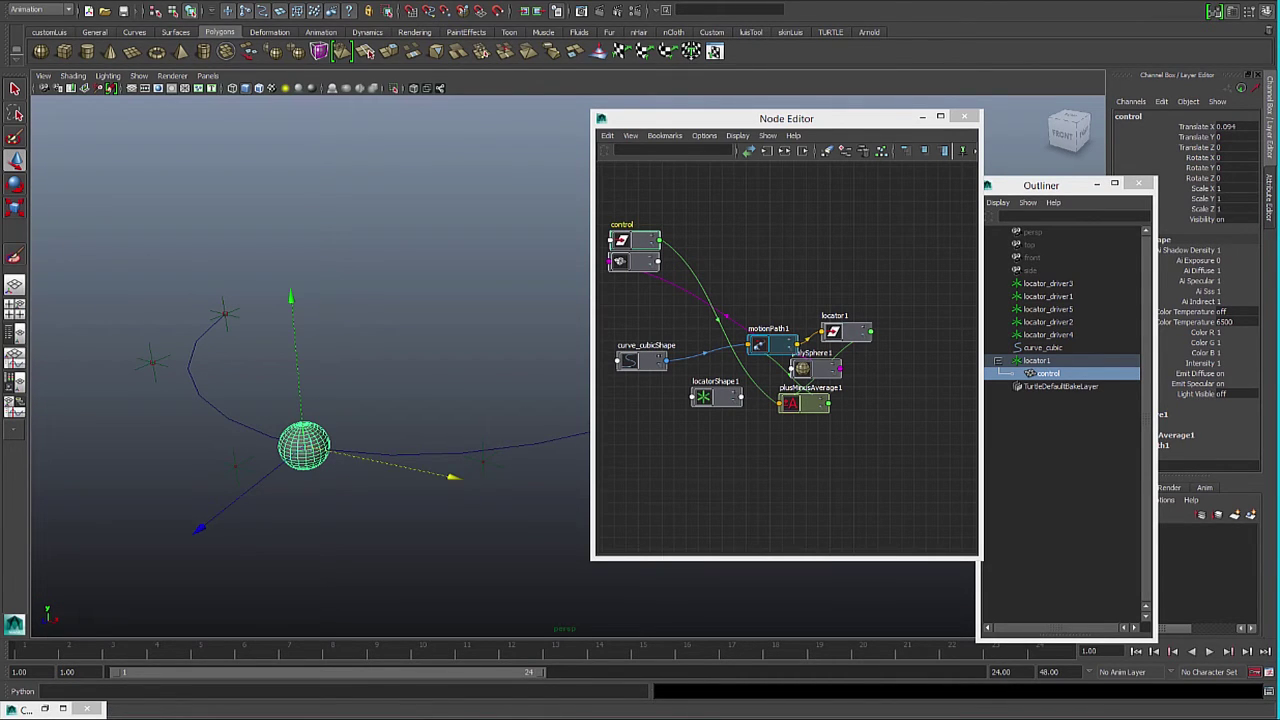
key(ctrl+z)
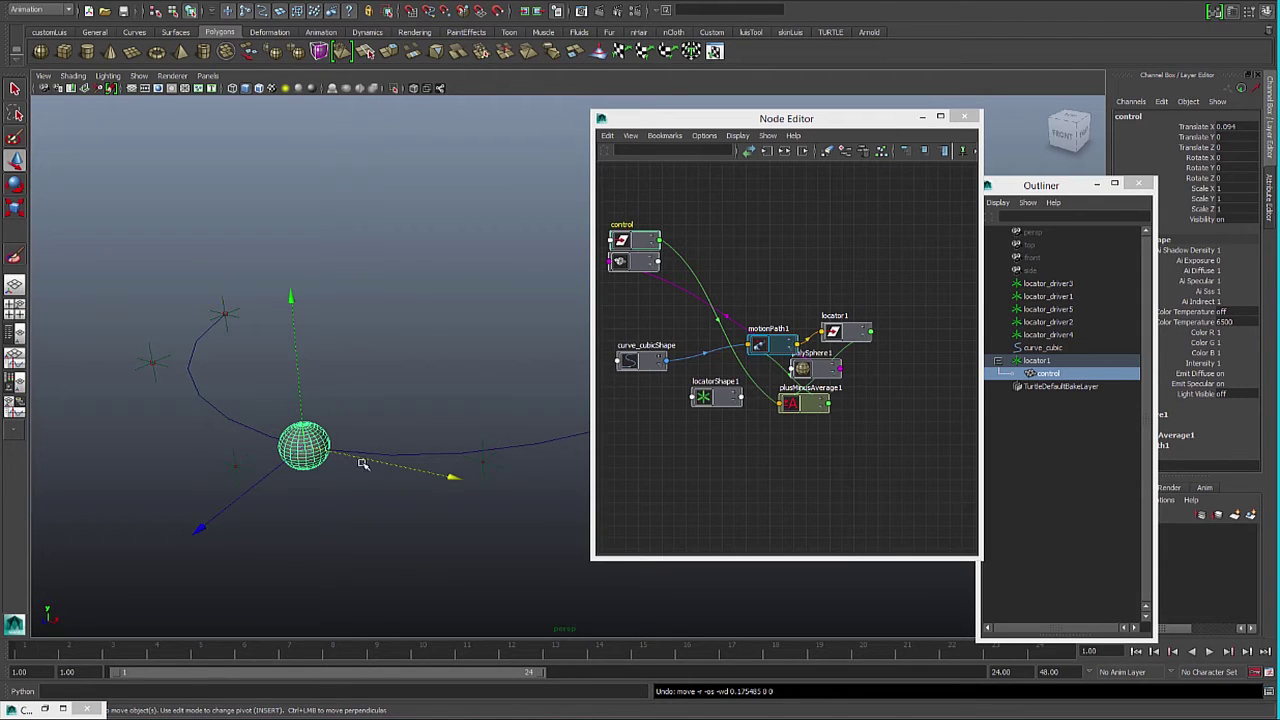
drag(367, 460, 397, 450)
click(783, 343)
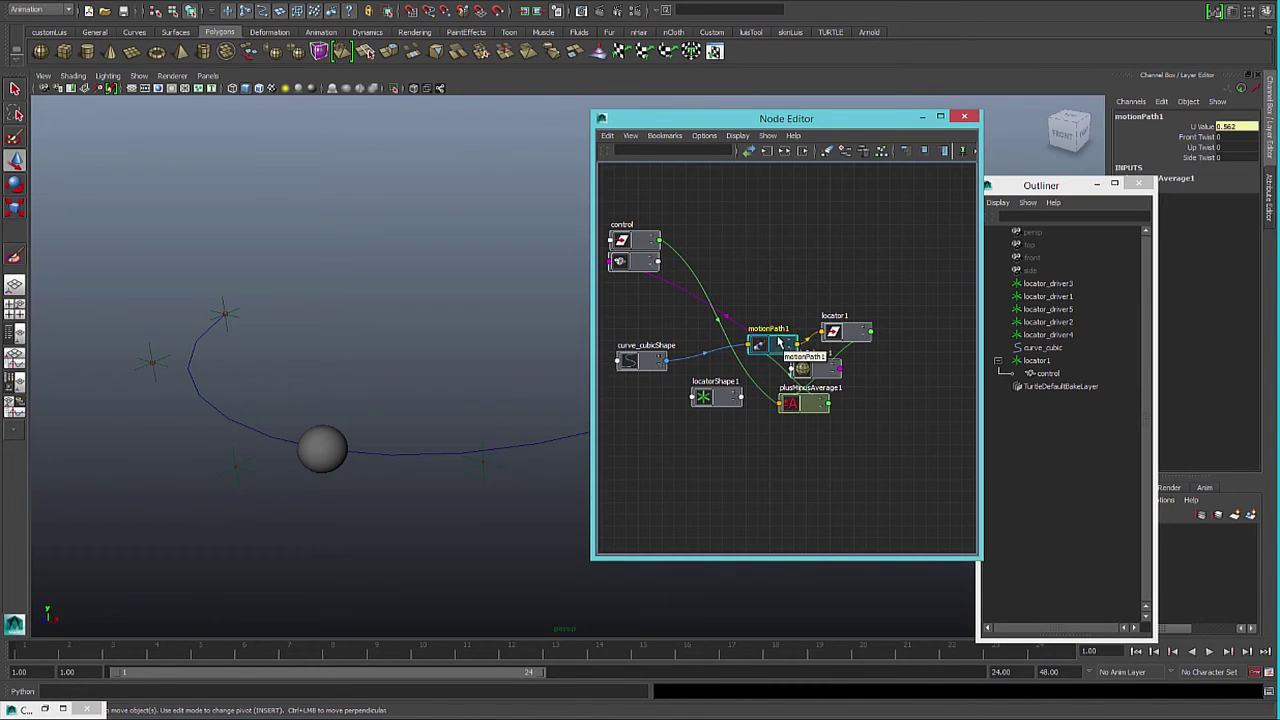
click(333, 445)
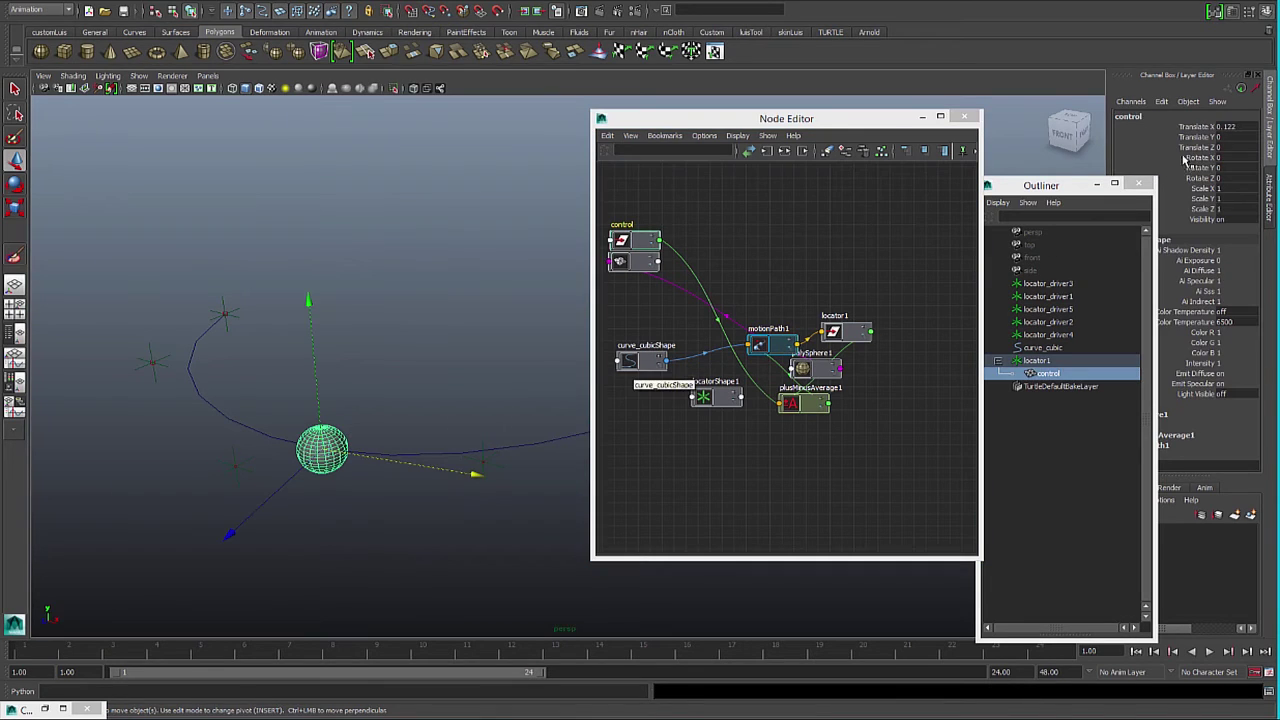
middle_drag(397, 464, 398, 465)
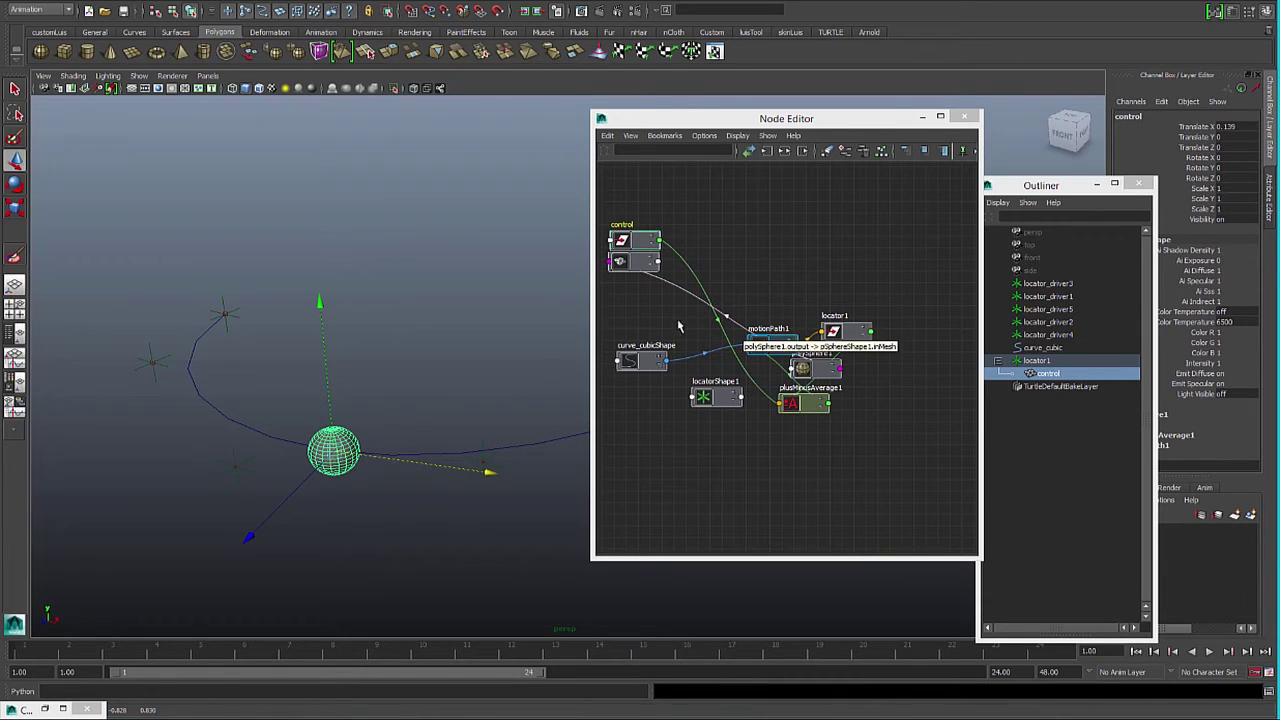
Create a curveInfo node with the Python command mc.createNode('curveInfo') and place it above motionPath1 in the node graph
click(55, 690)
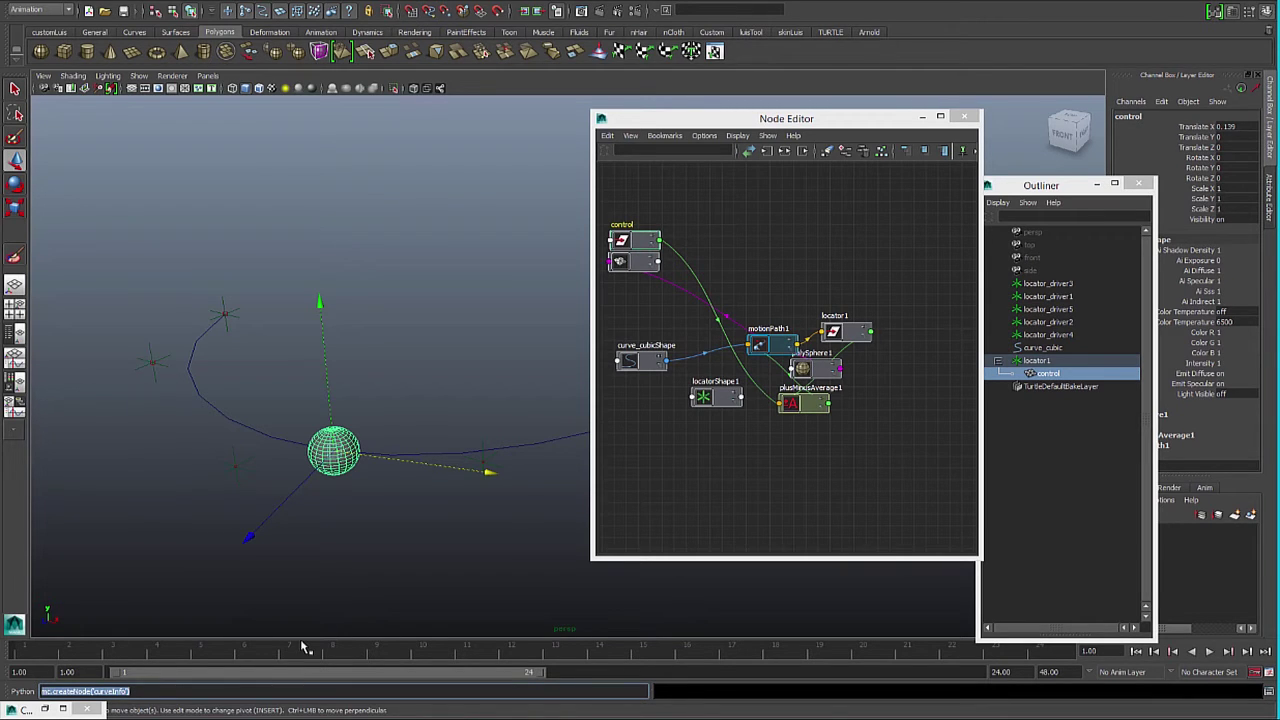
key(Return)
drag(807, 428, 757, 273)
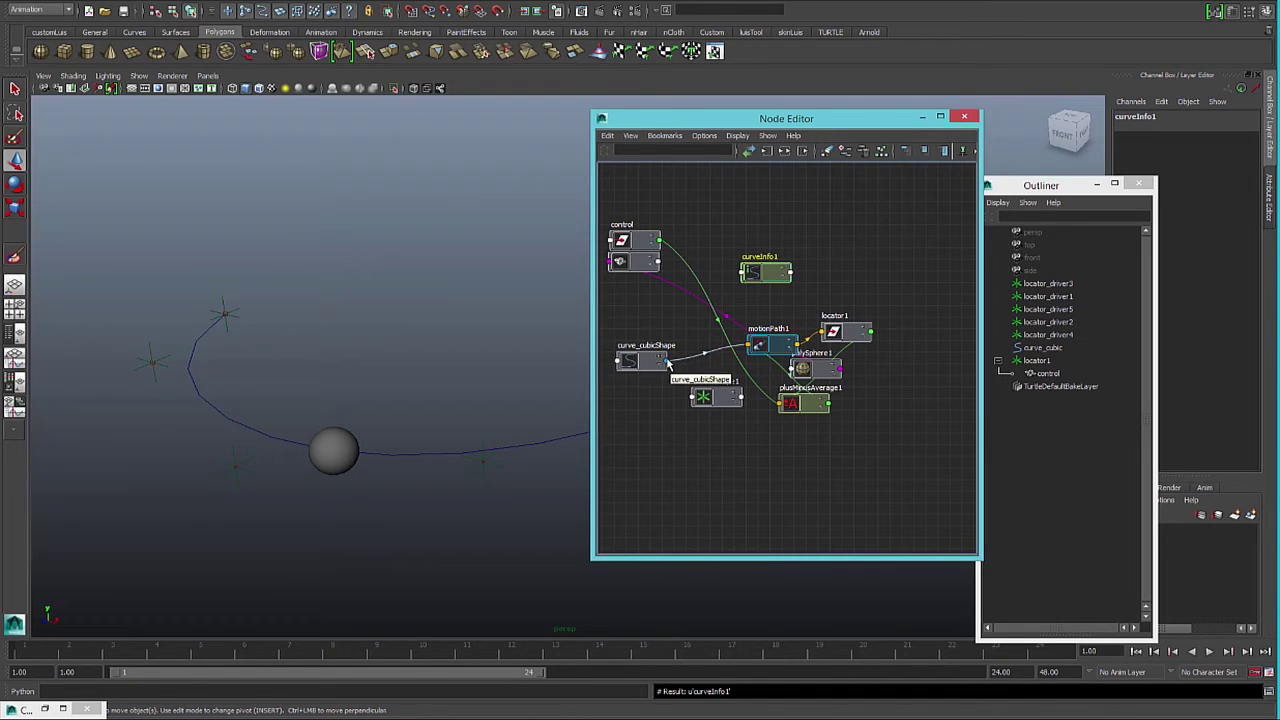
Connect curve_cubicShape's World Space output to the Input Curve of curveInfo1
click(669, 364)
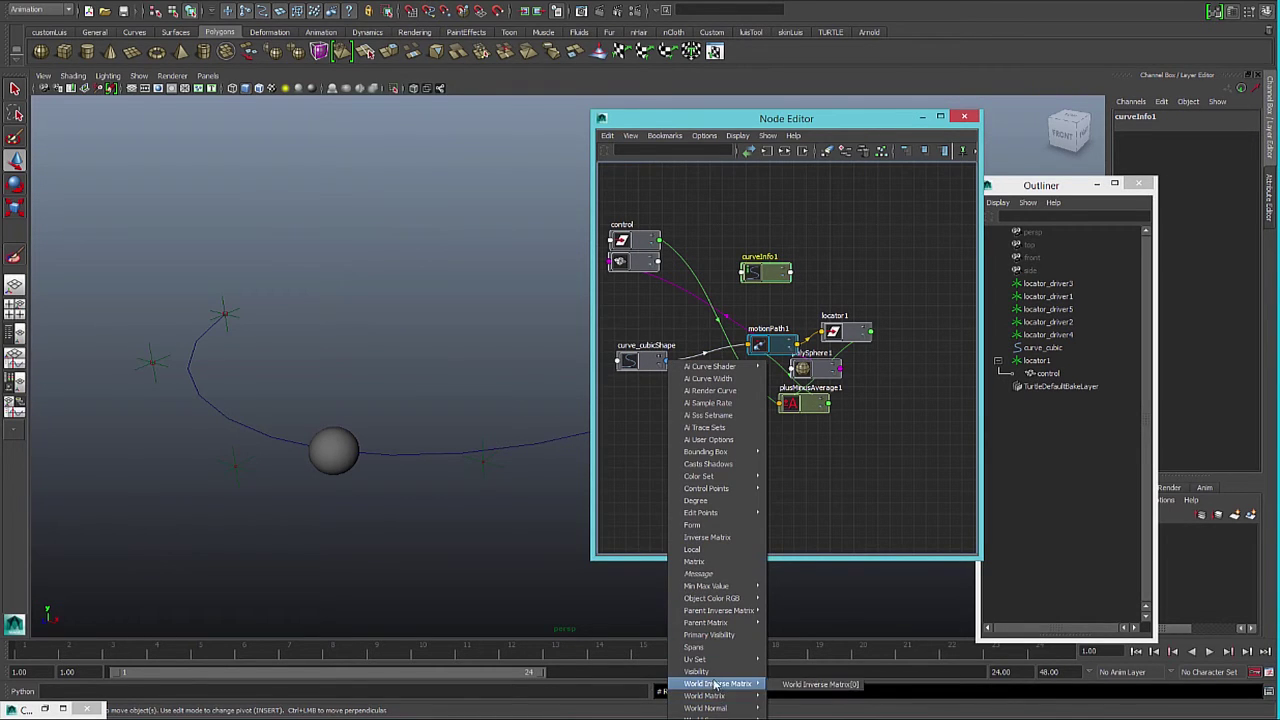
click(800, 452)
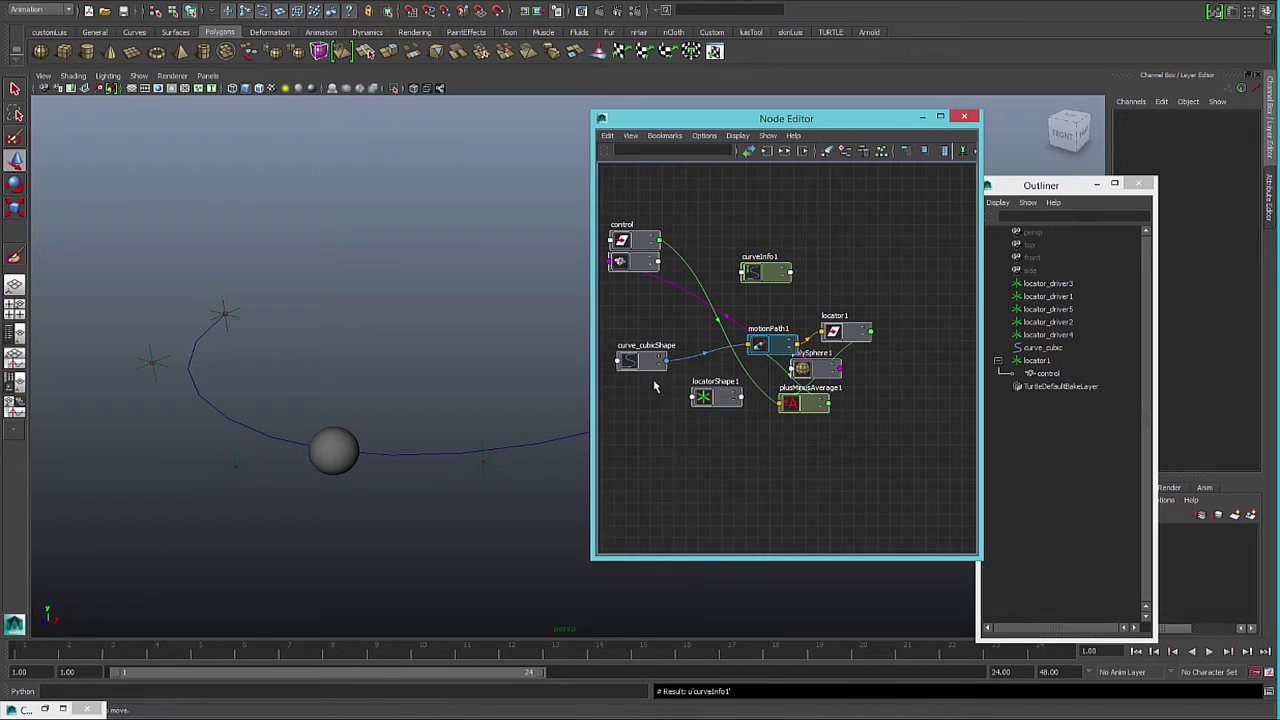
click(669, 365)
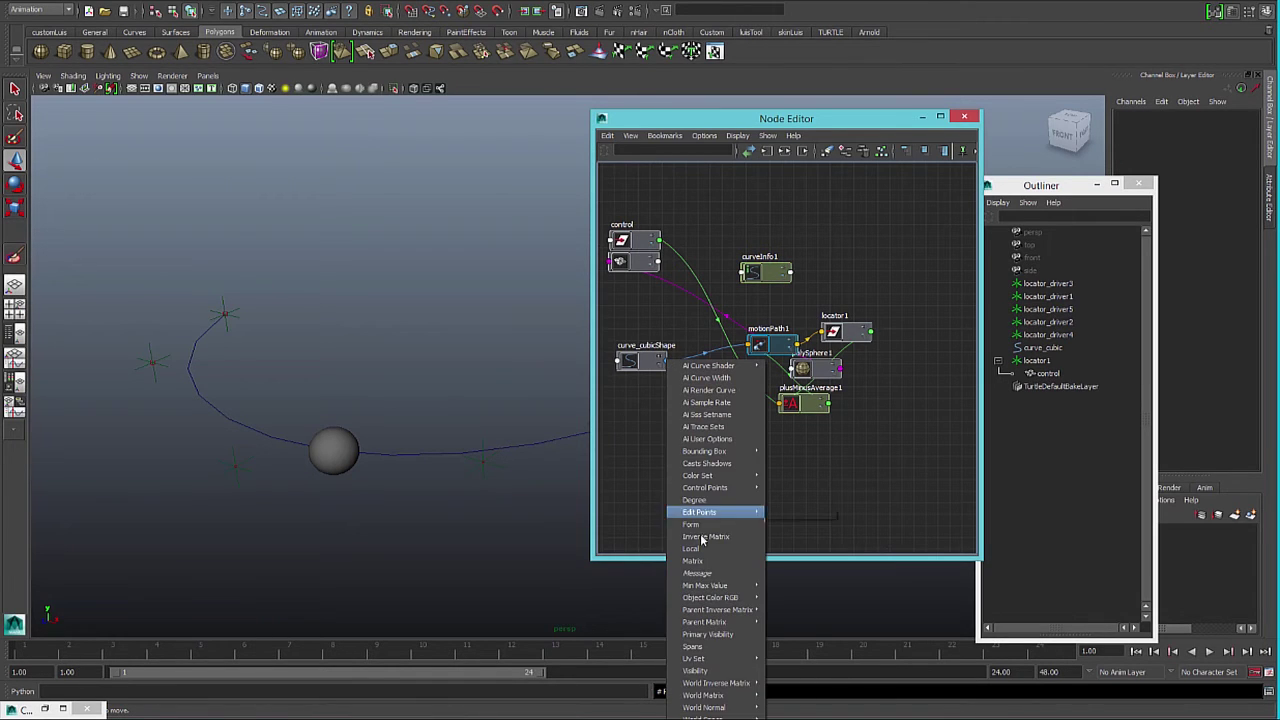
mouse_move(735, 716)
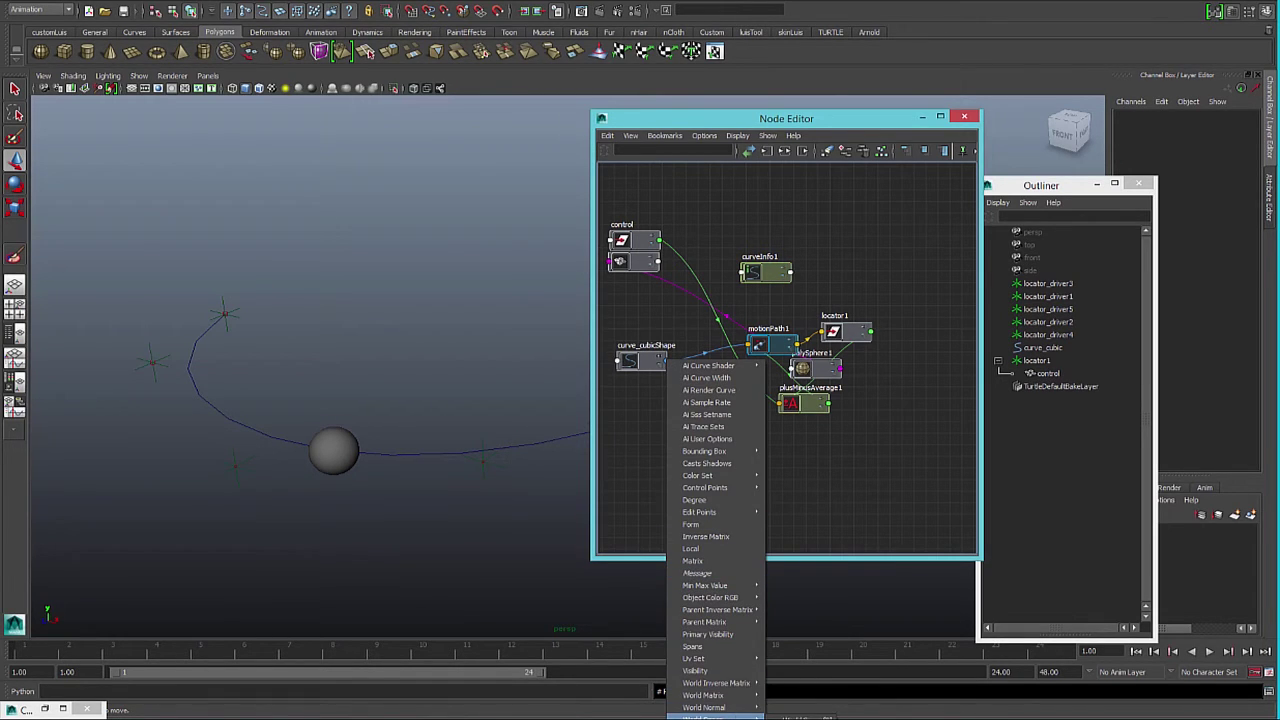
click(800, 718)
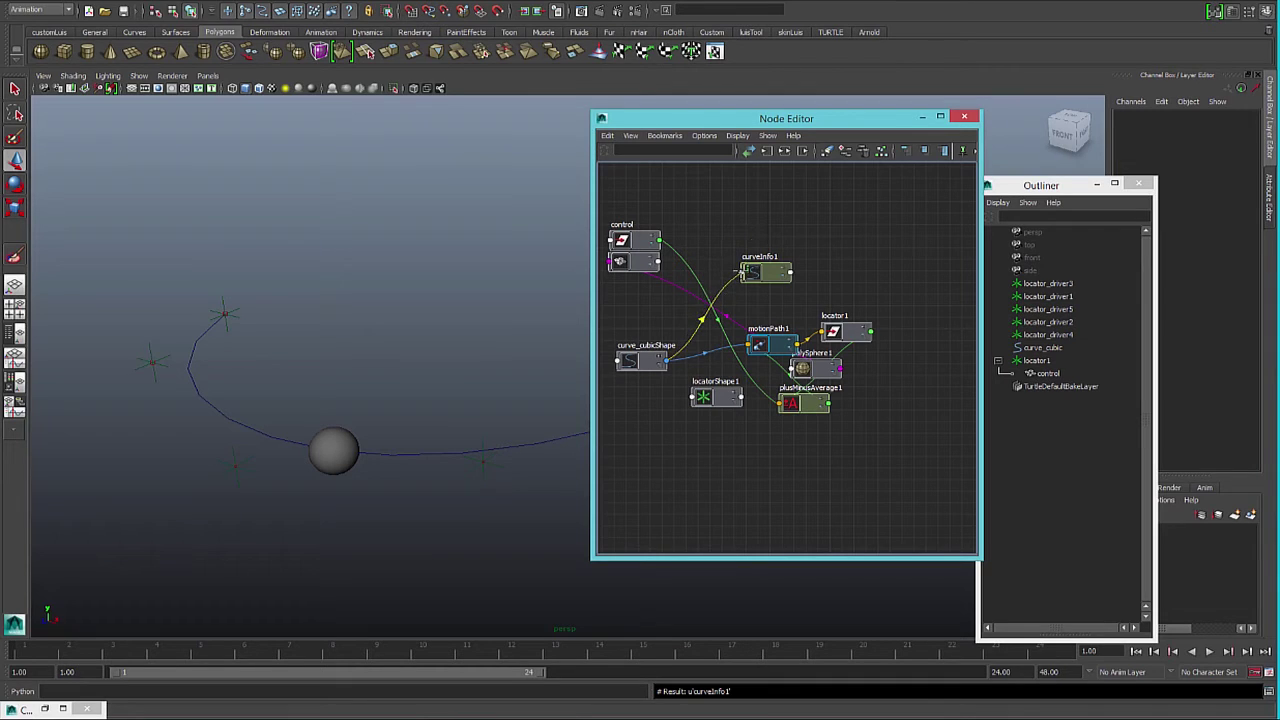
click(350, 257)
drag(747, 283, 753, 289)
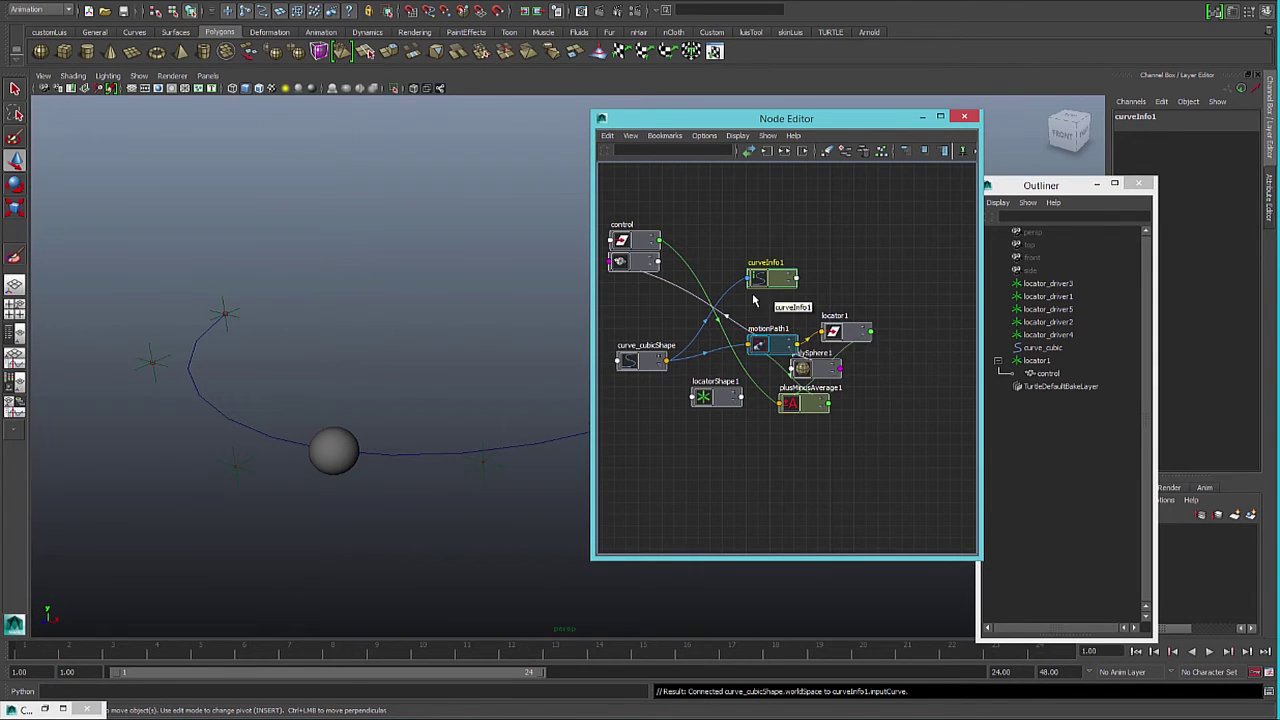
Add a keyable float attribute named length to curve_cubicShape
click(646, 362)
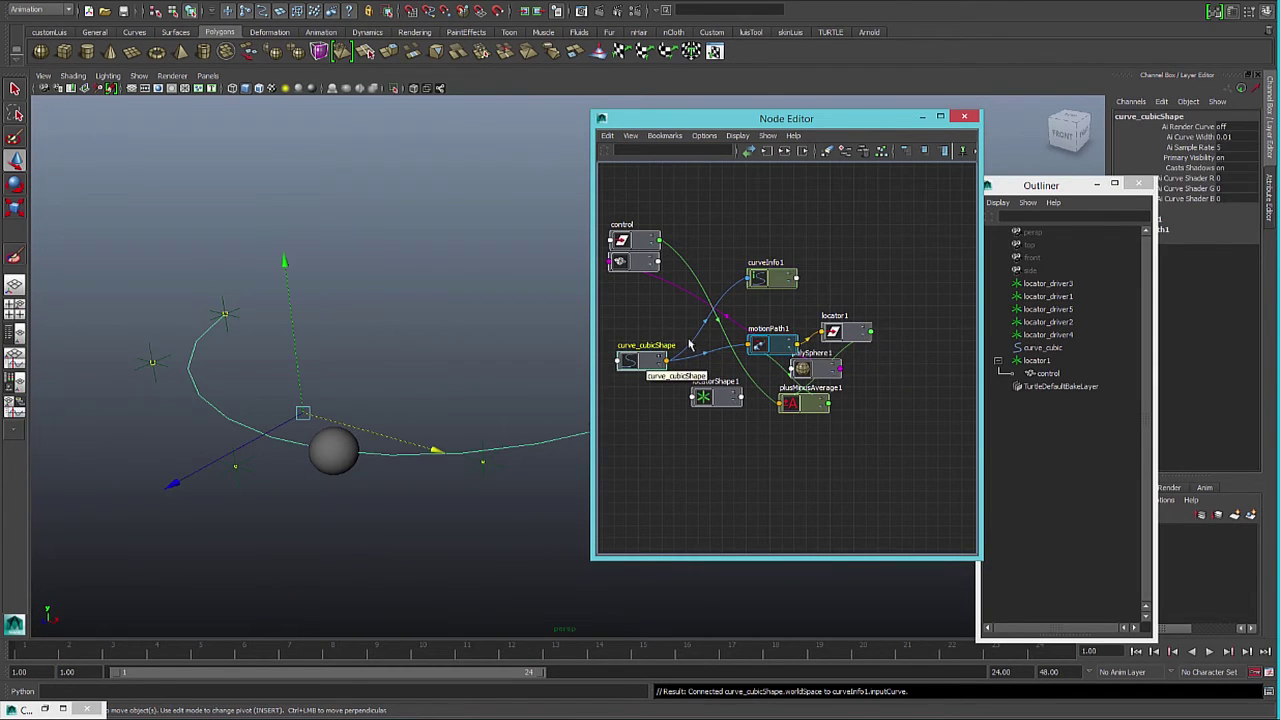
click(1161, 101)
click(1190, 201)
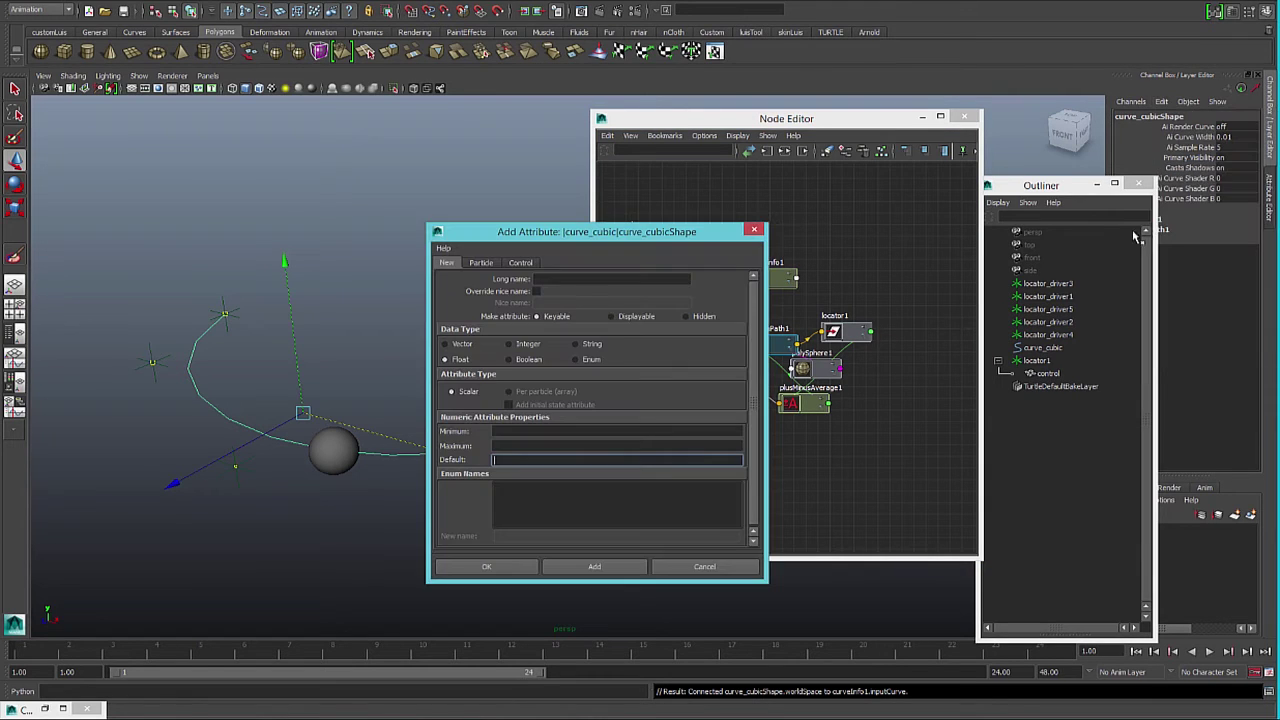
click(575, 280)
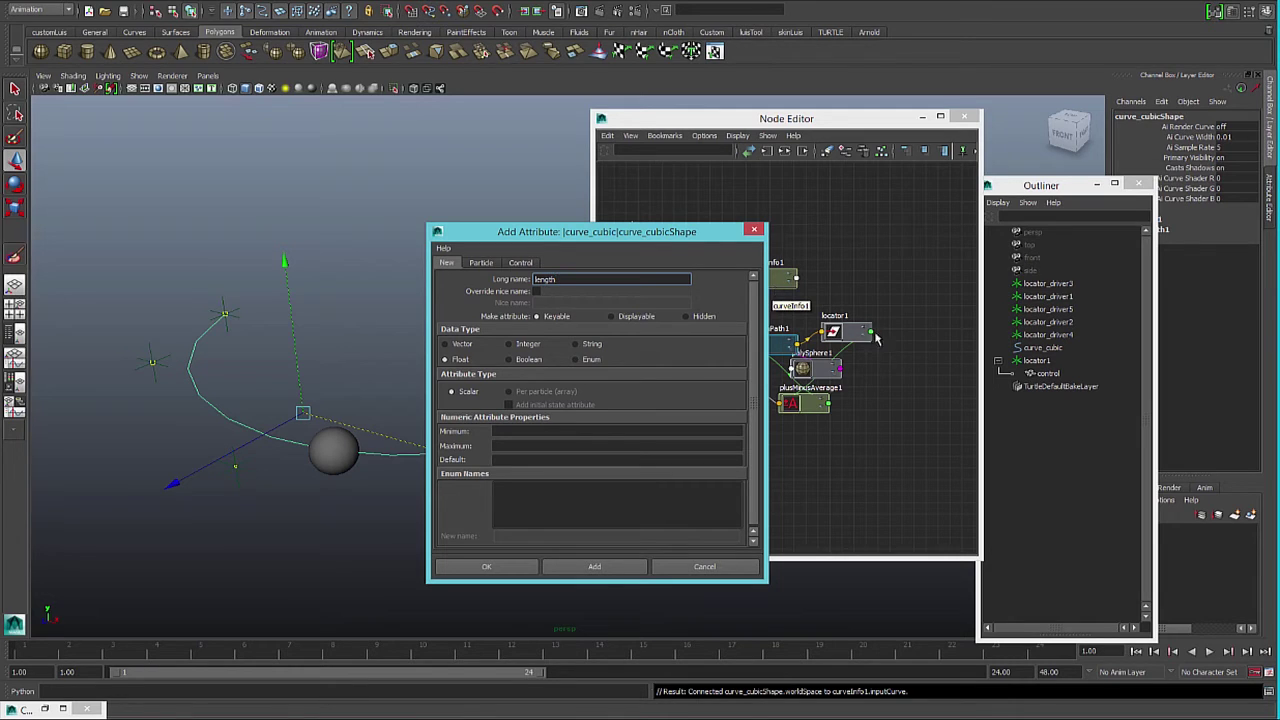
click(594, 567)
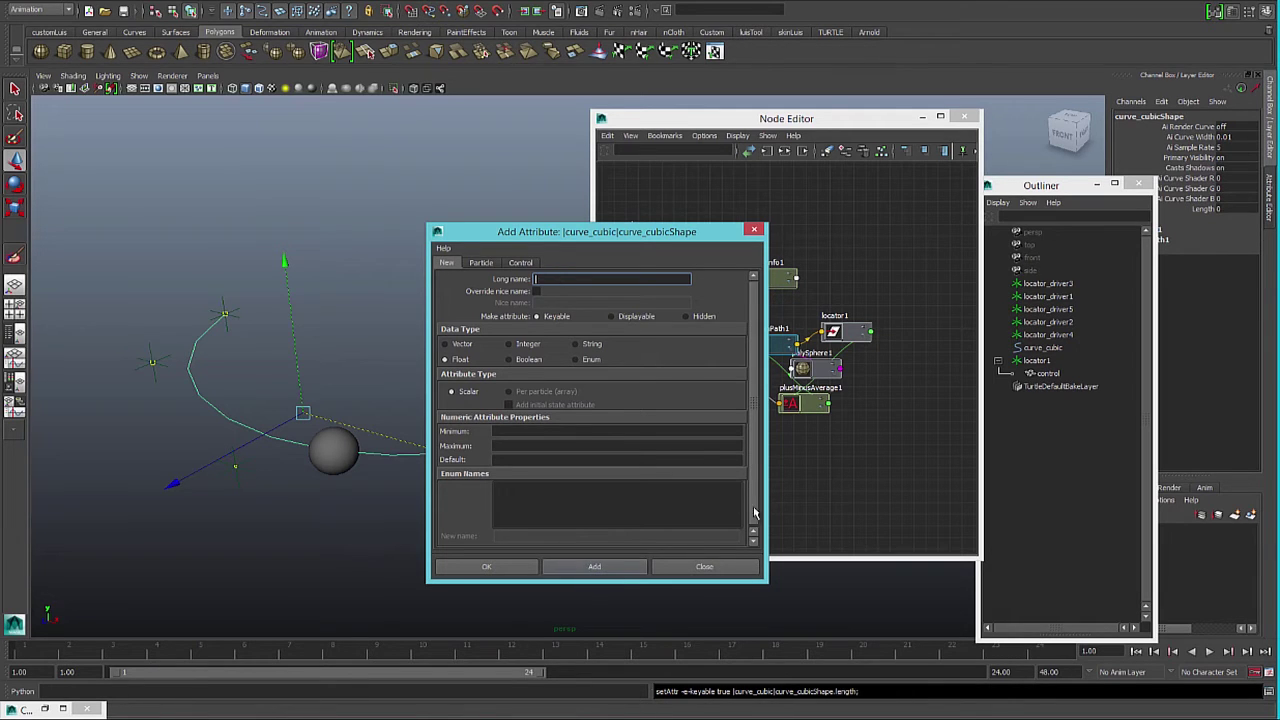
click(755, 232)
Connect curveInfo1's Arc Length to the Length attribute of curve_cubicShape and select the curve shape to check it
click(773, 277)
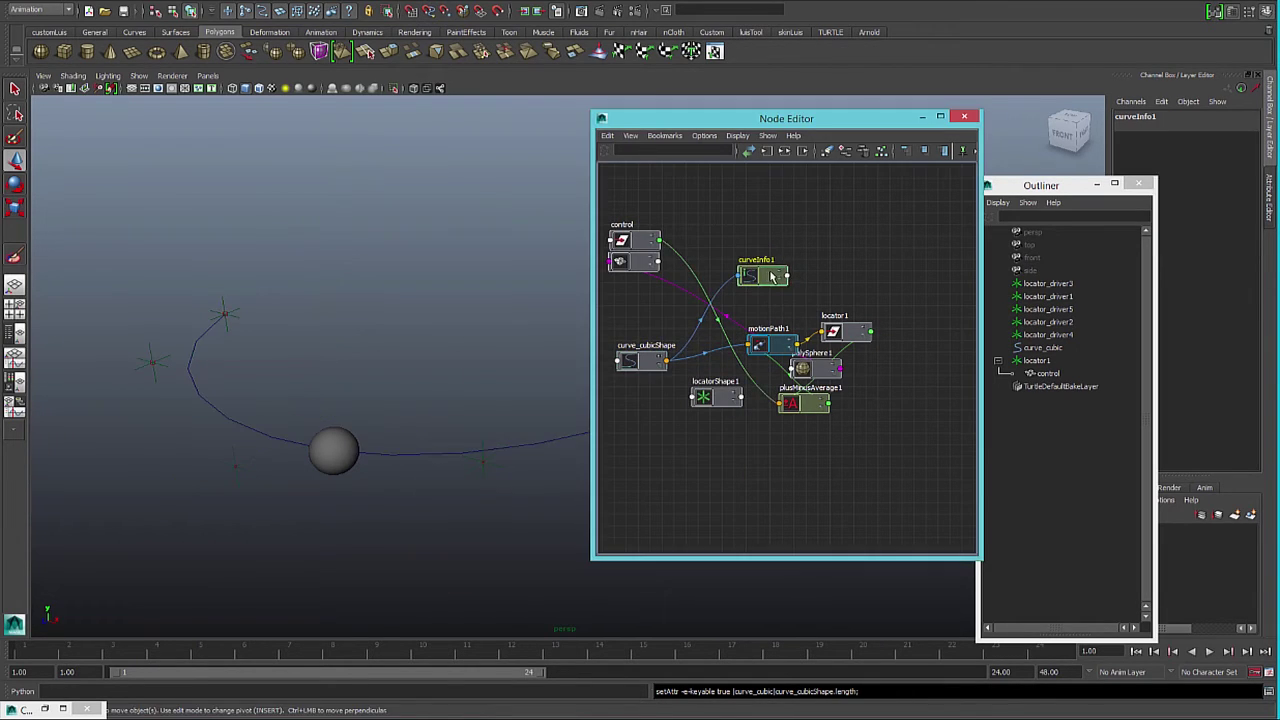
click(788, 280)
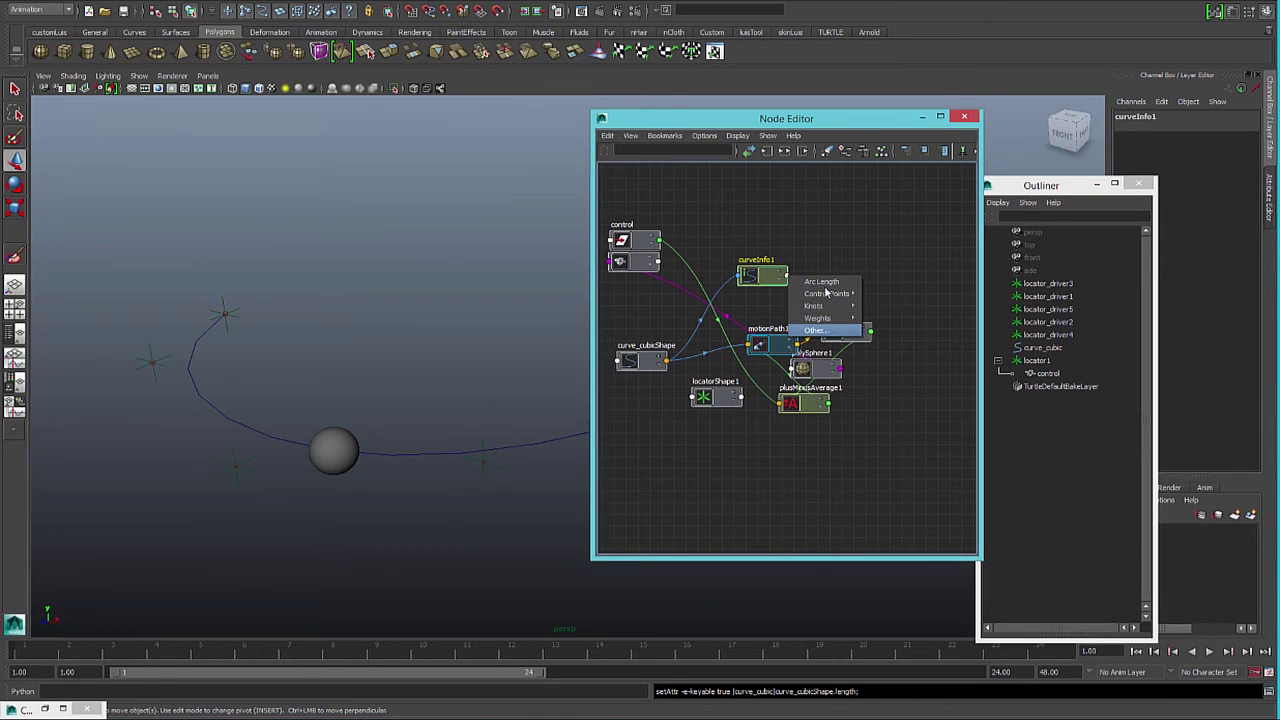
click(821, 283)
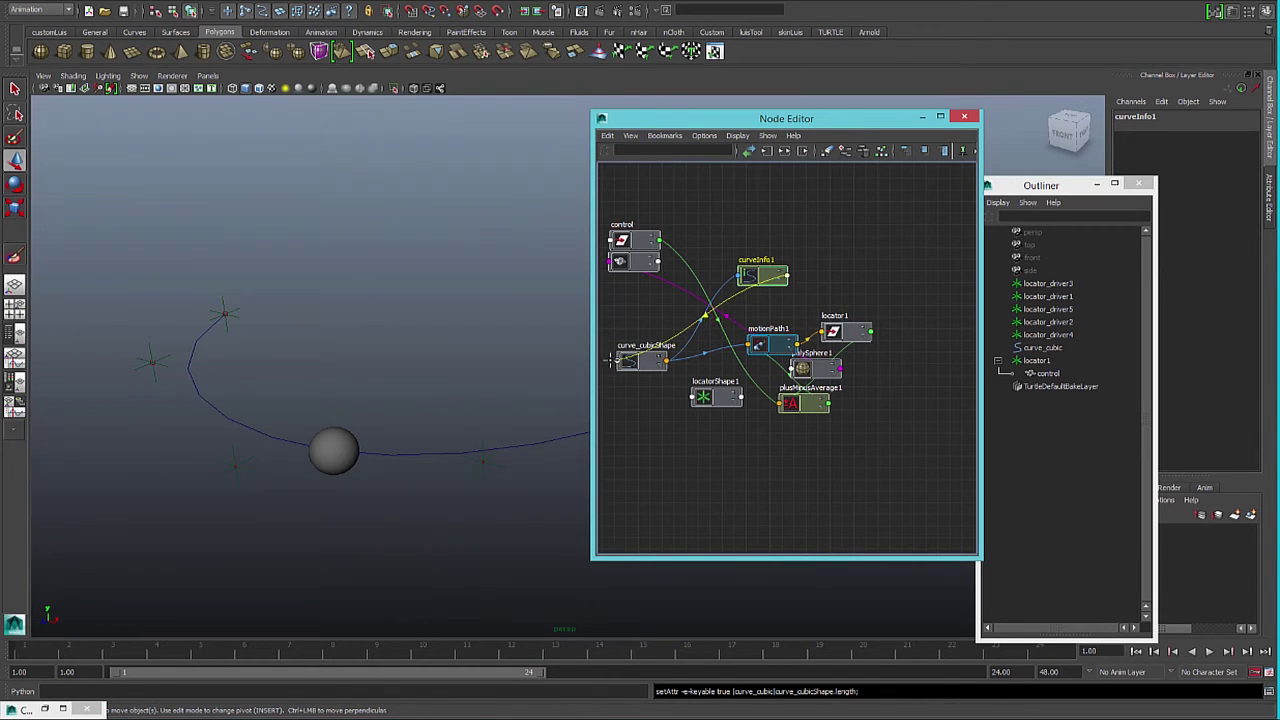
click(622, 360)
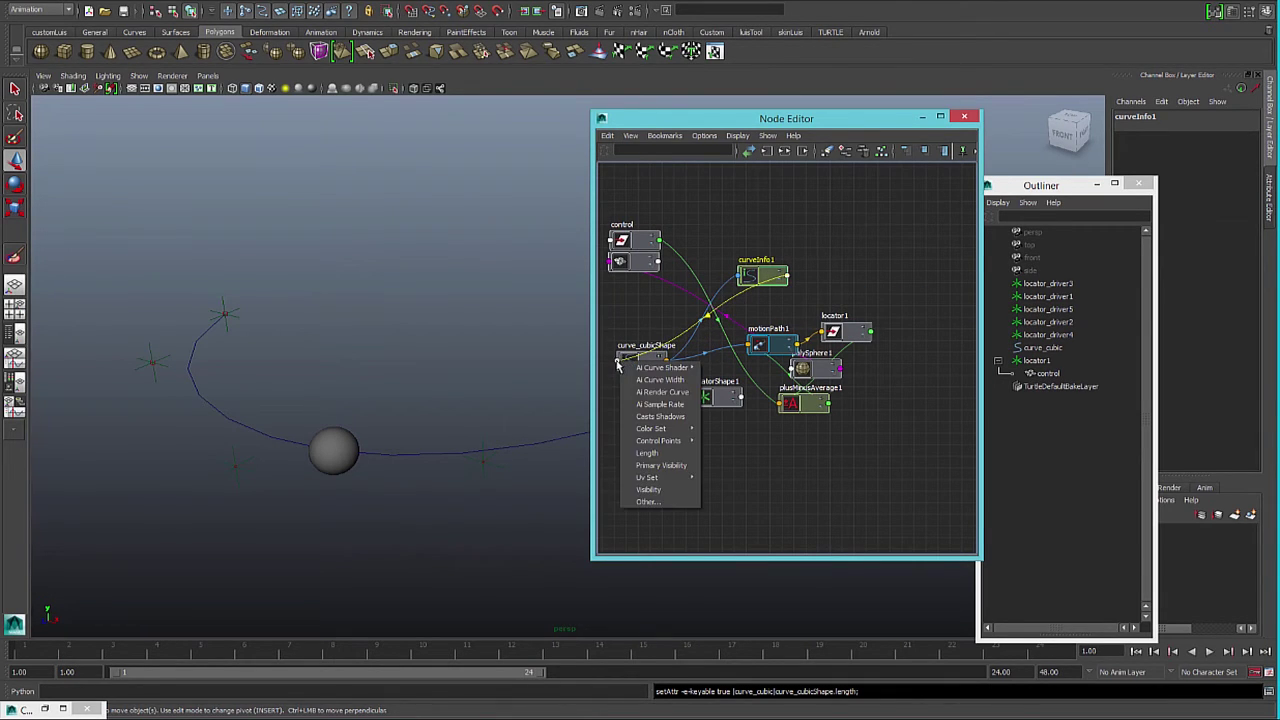
click(662, 452)
click(651, 368)
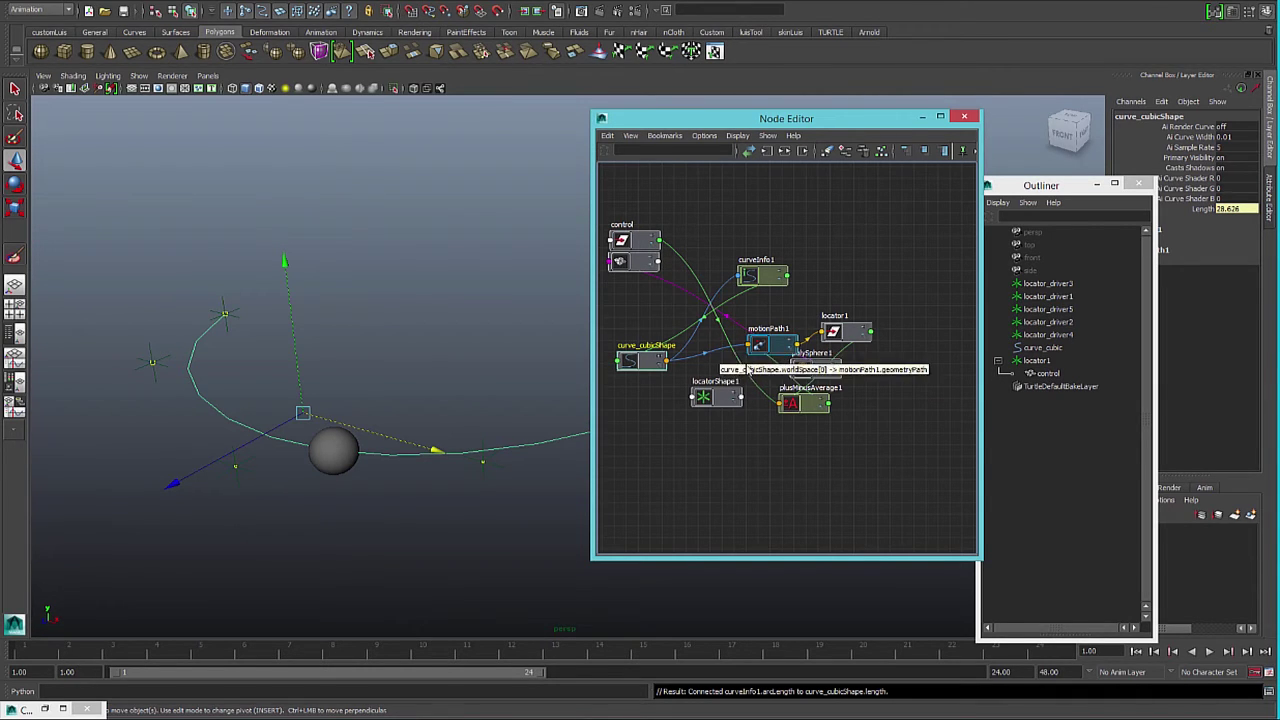
Create a Multiply Divide utility node and place it above curveInfo1 in the node graph
right_click(766, 227)
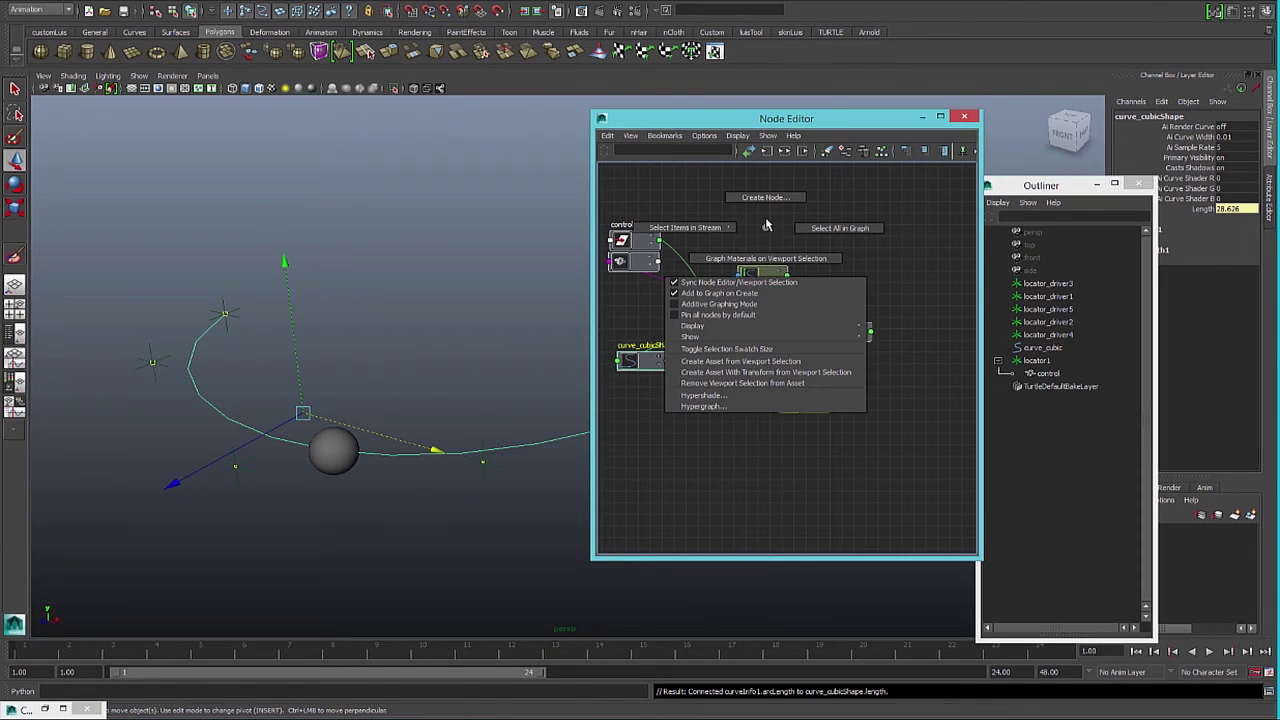
click(772, 198)
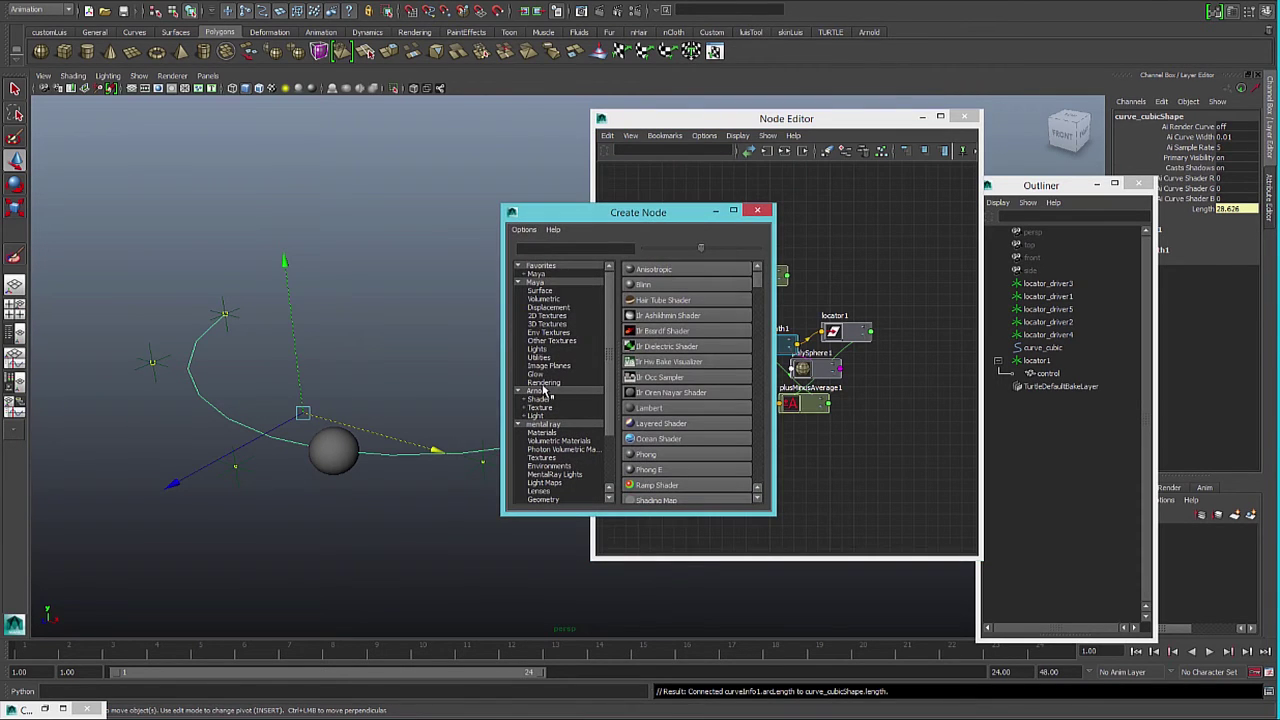
click(540, 357)
scroll(758, 318, down, 4)
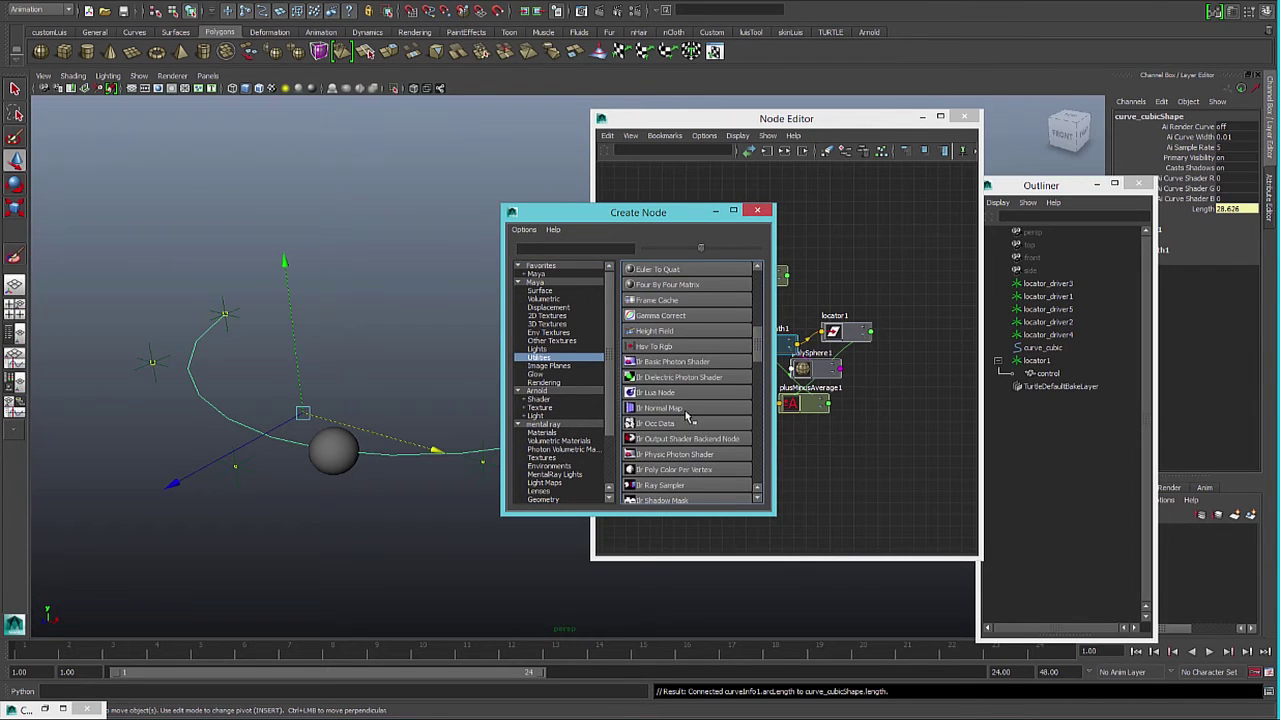
scroll(680, 410, down, 6)
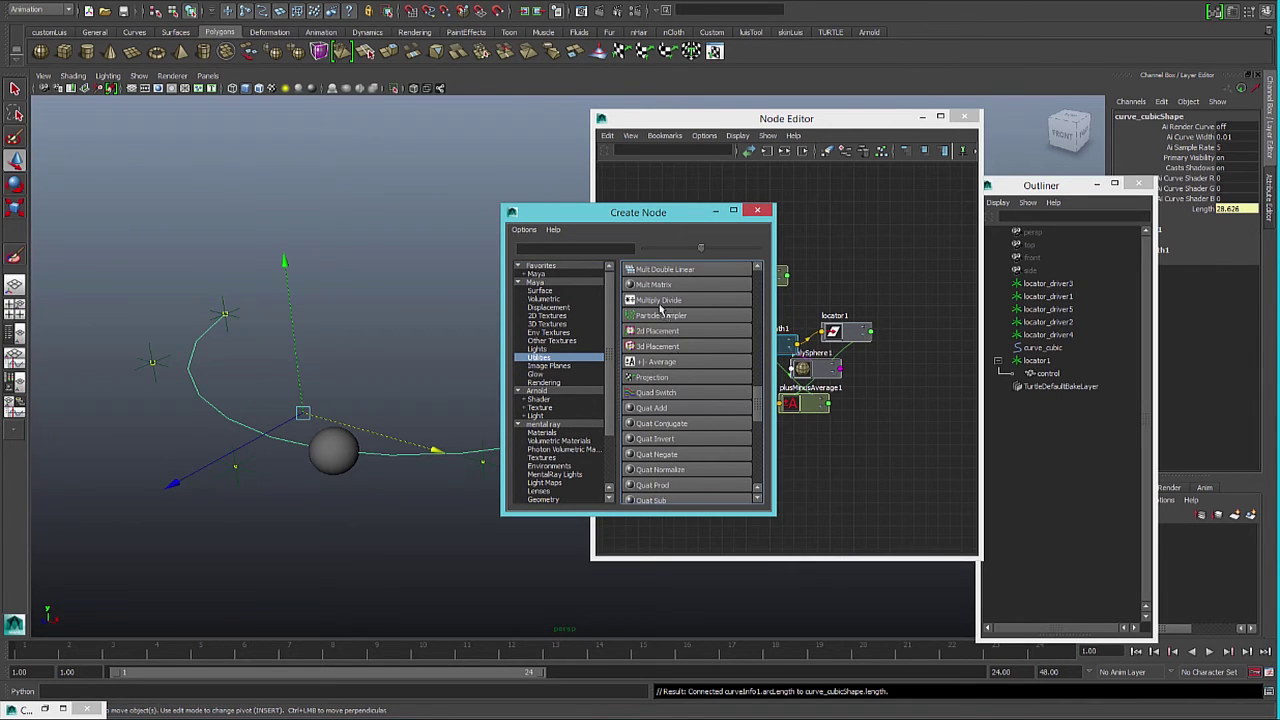
click(662, 301)
click(758, 212)
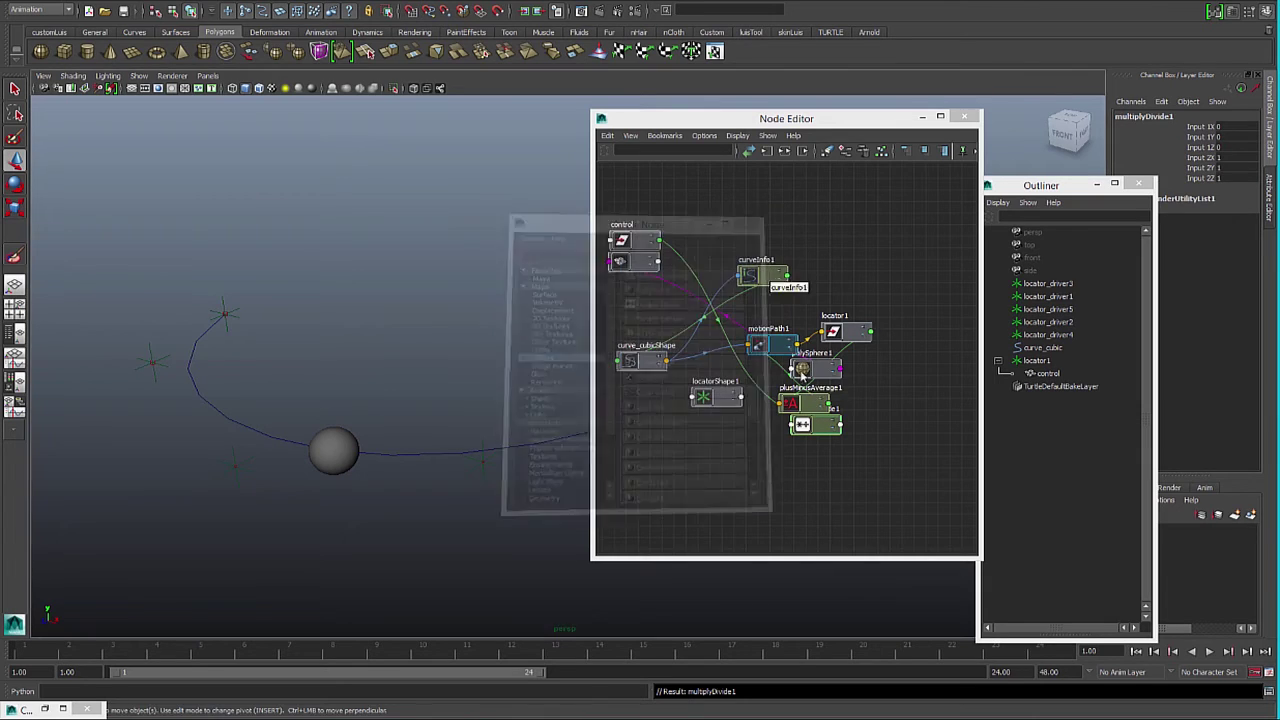
drag(803, 425, 731, 225)
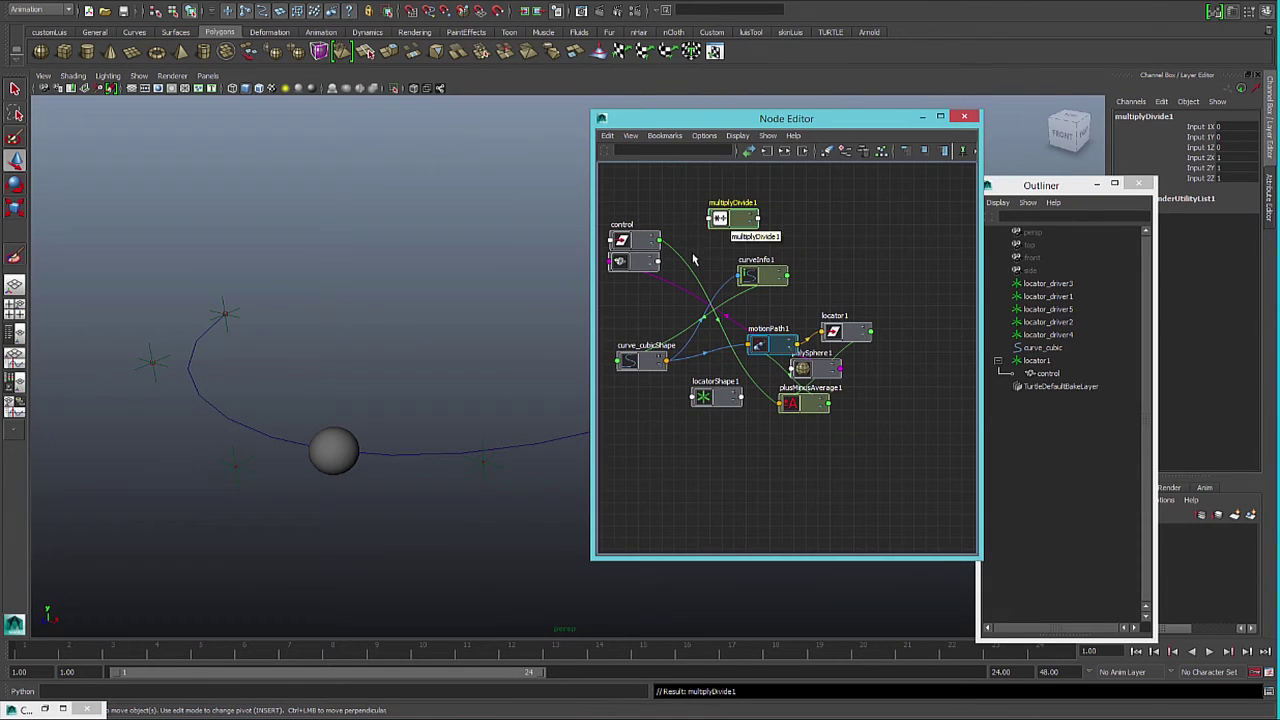
Connect the control sphere's Translate X to Input 1X of multiplyDivide1
click(660, 242)
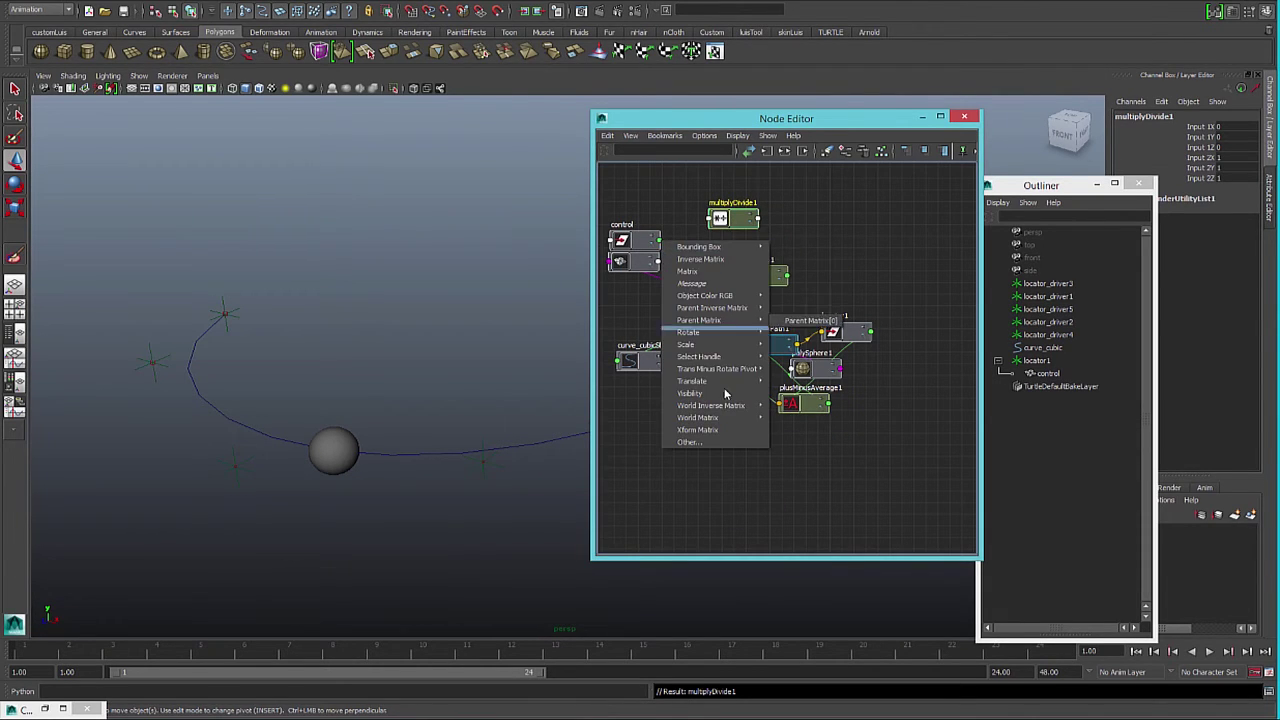
mouse_move(748, 383)
click(801, 395)
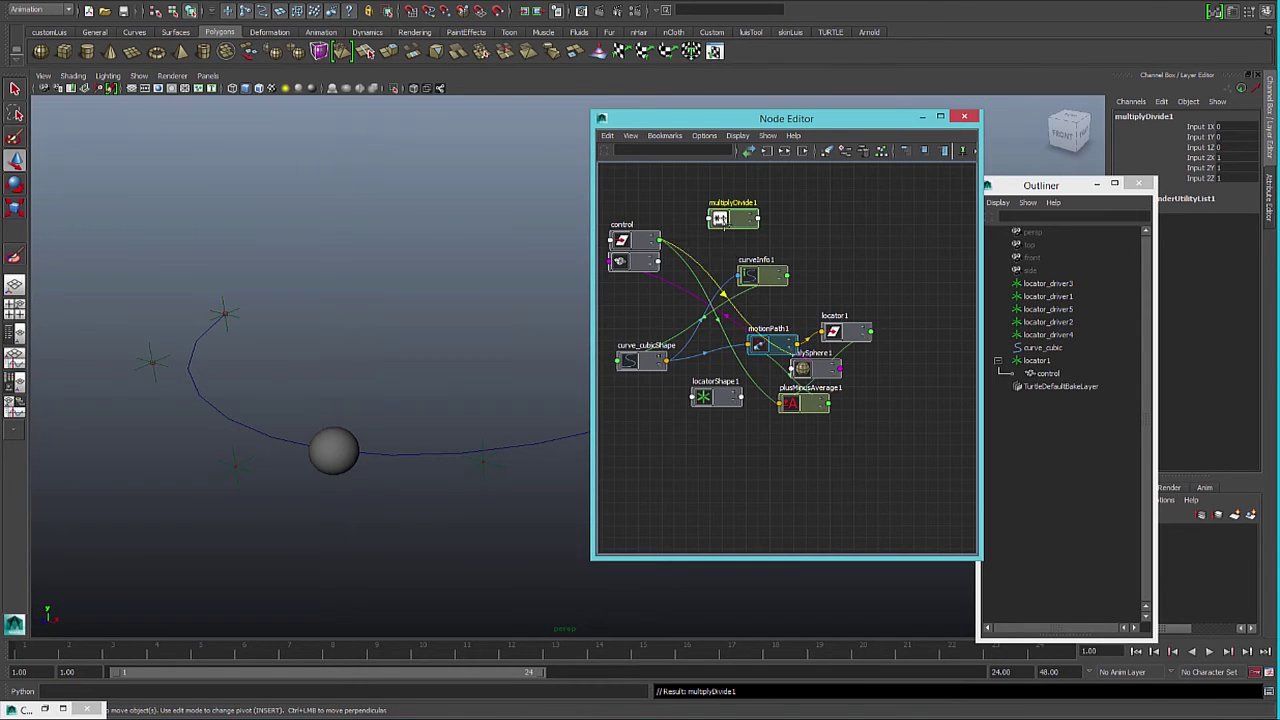
click(718, 218)
mouse_move(743, 226)
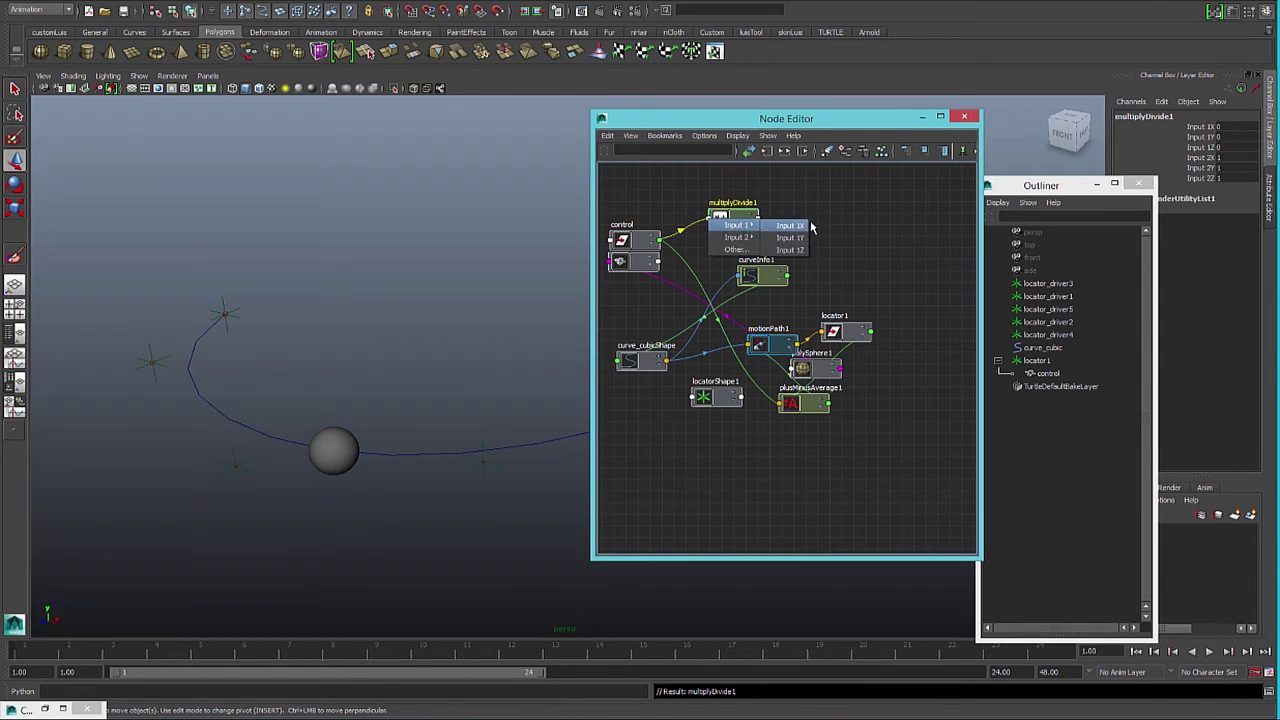
click(790, 227)
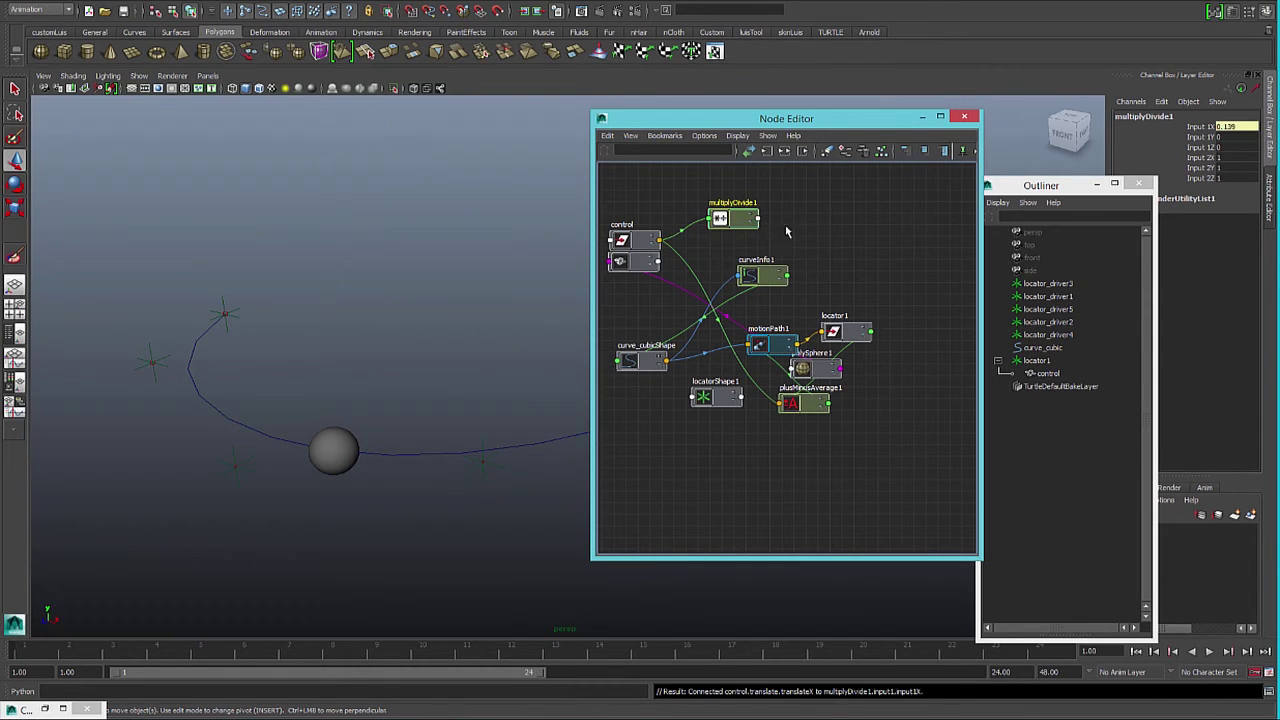
Connect curve_cubicShape's length attribute to Input 2X of multiplyDivide1
click(666, 366)
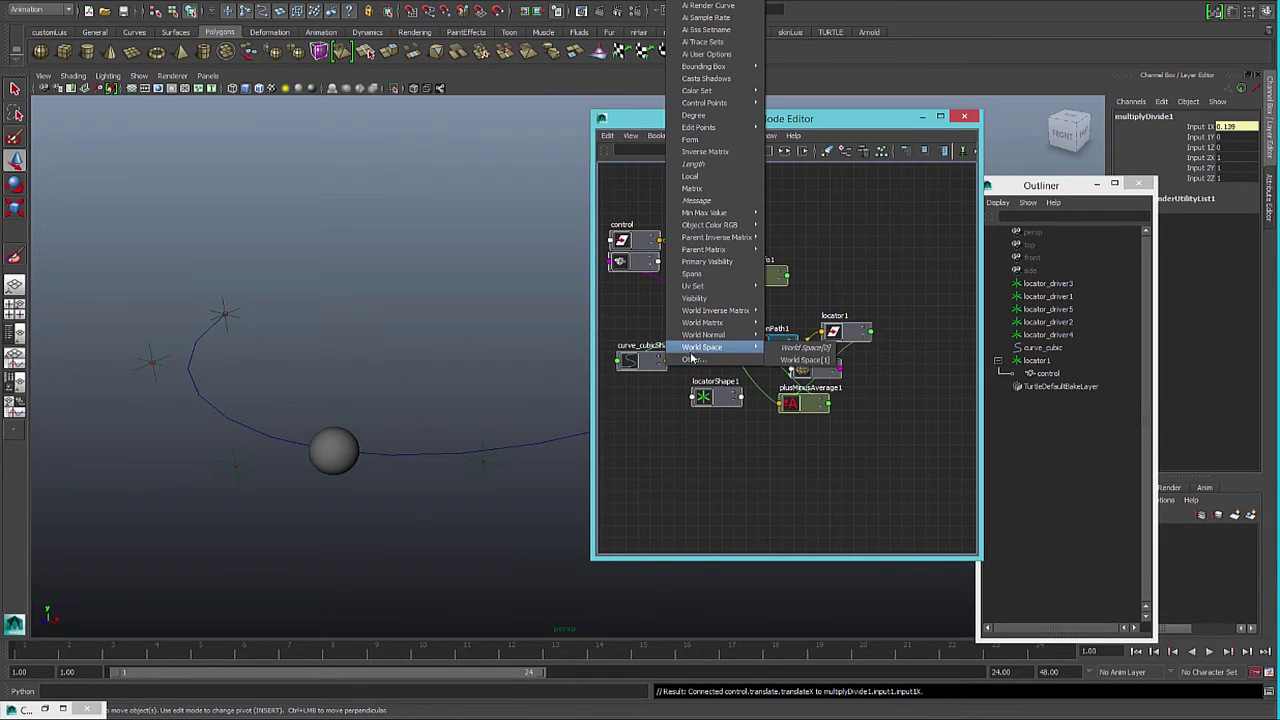
click(700, 358)
scroll(382, 549, down, 15)
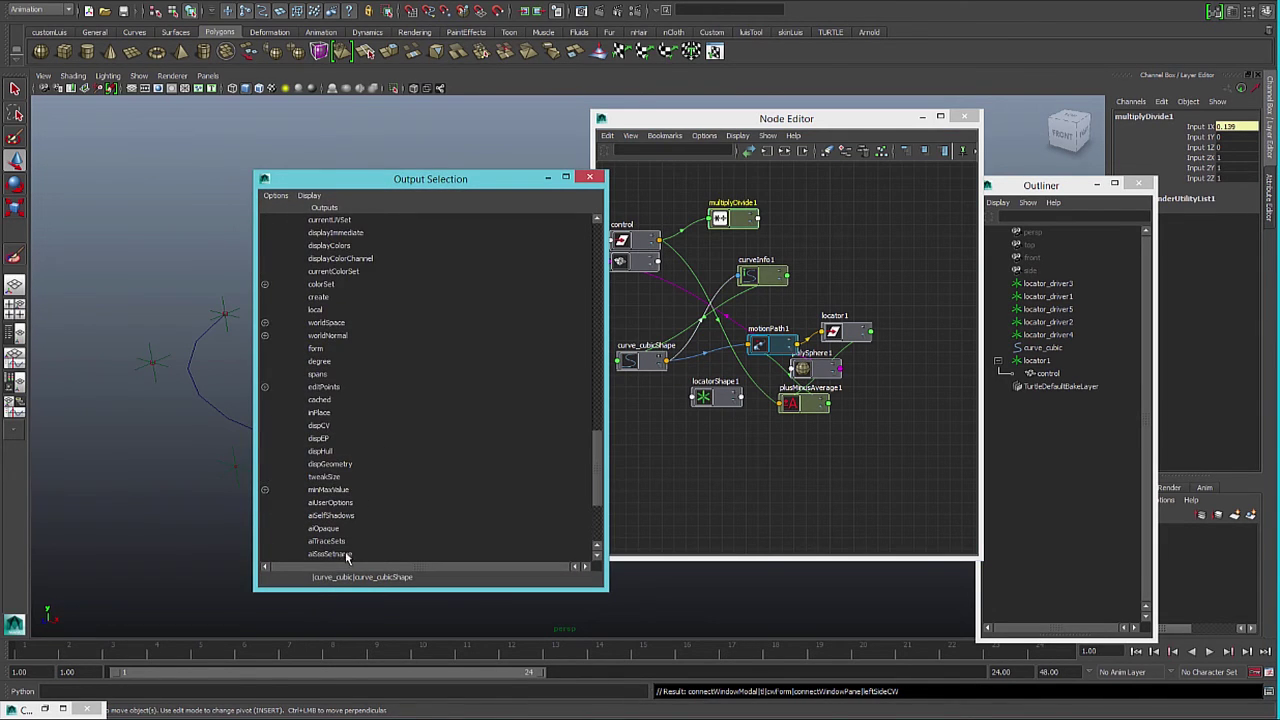
click(318, 554)
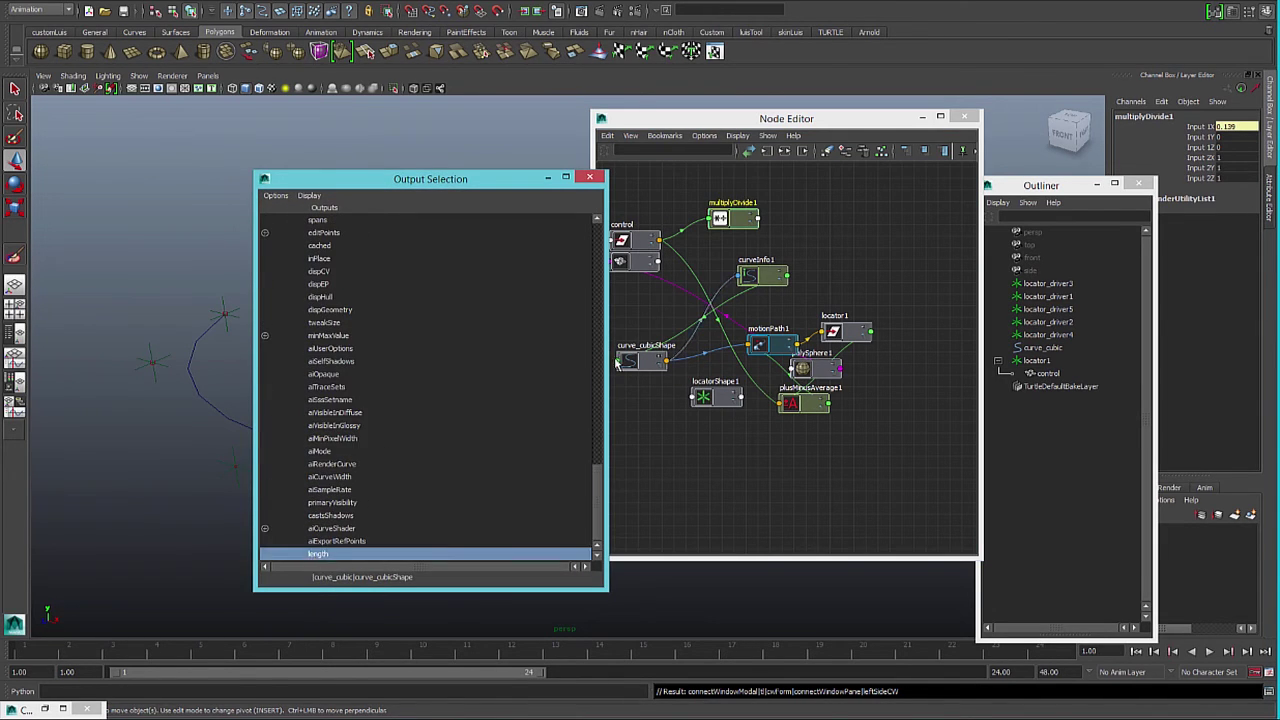
click(712, 220)
click(790, 248)
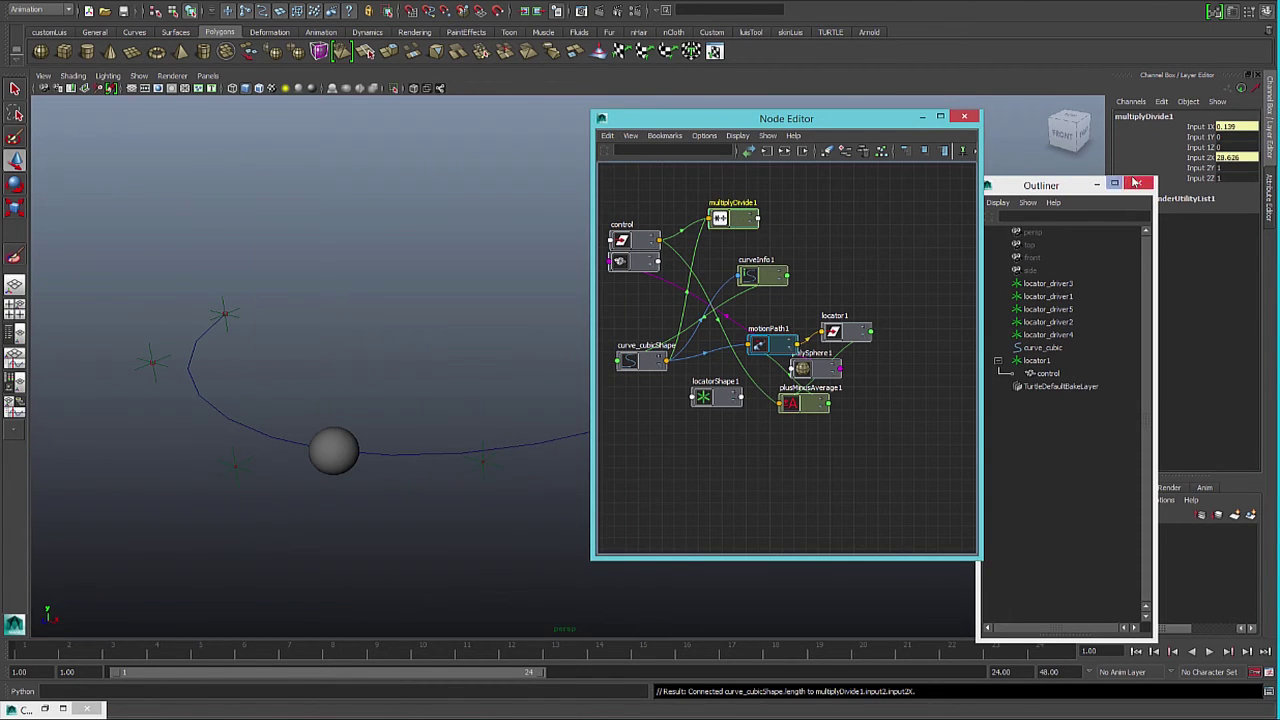
Close the Outliner, show multiplyDivide1's full attributes and set its operation to Divide
key(ctrl+a)
click(1138, 185)
drag(888, 120, 835, 118)
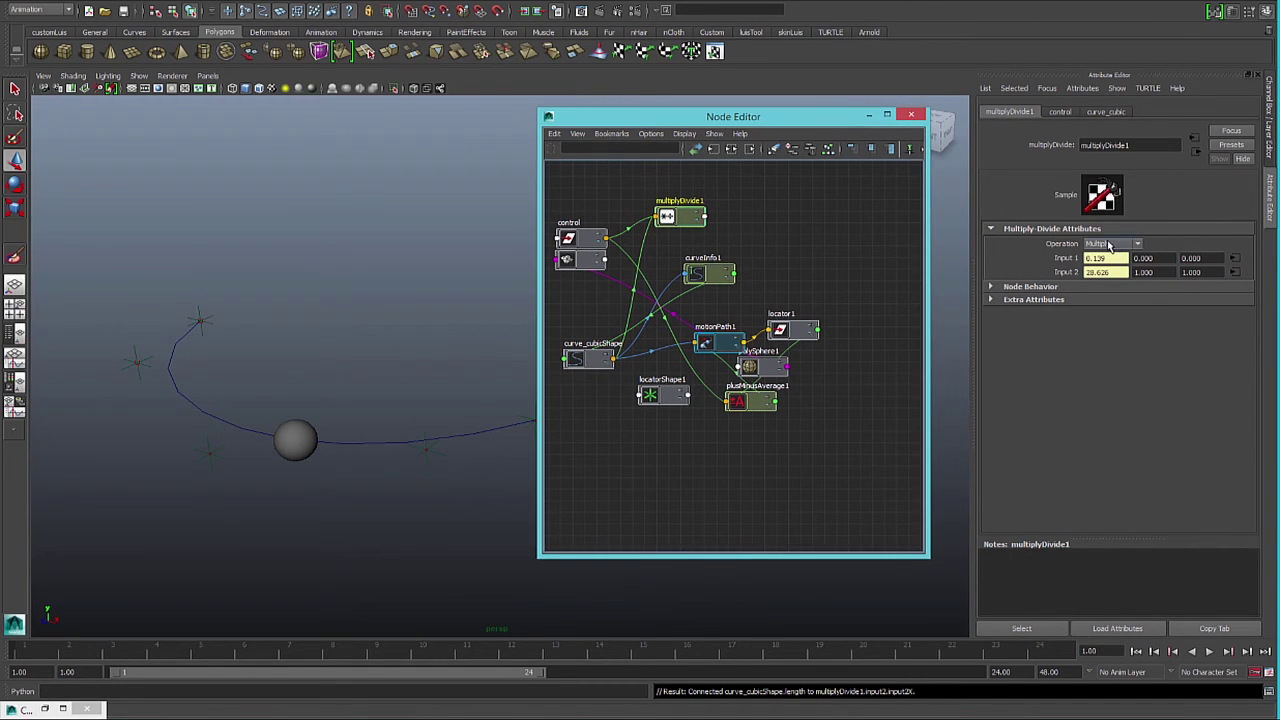
click(1108, 245)
click(1095, 272)
click(1106, 245)
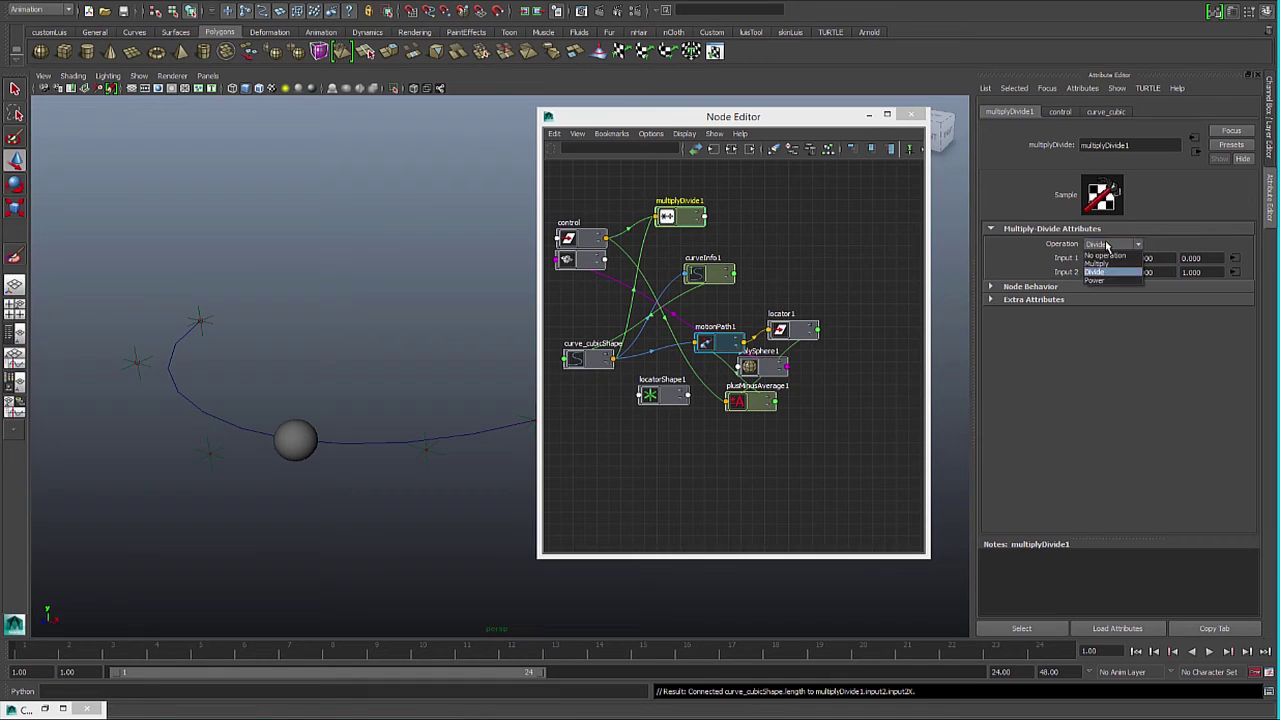
click(1100, 278)
Connect multiplyDivide1's Output X to Input 1D[1] of plusMinusAverage1 and select the control sphere to try out its motion
key(ctrl+z)
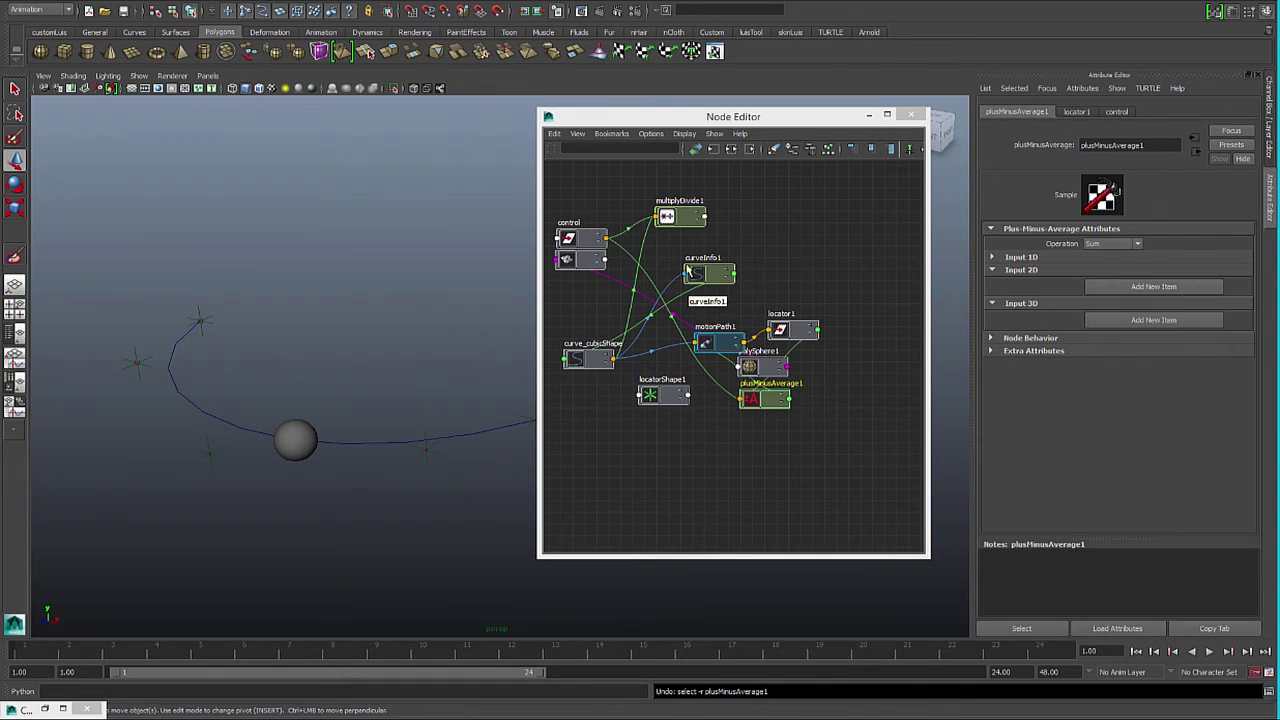
click(704, 216)
mouse_move(762, 272)
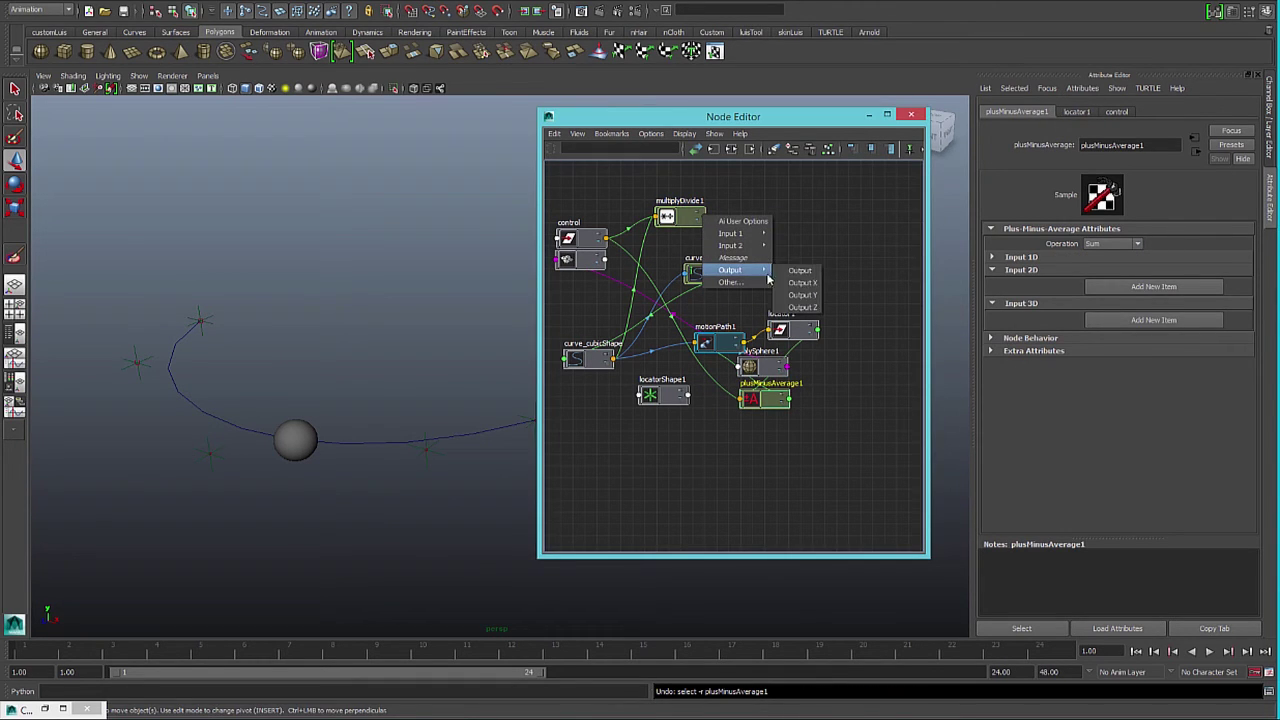
click(801, 282)
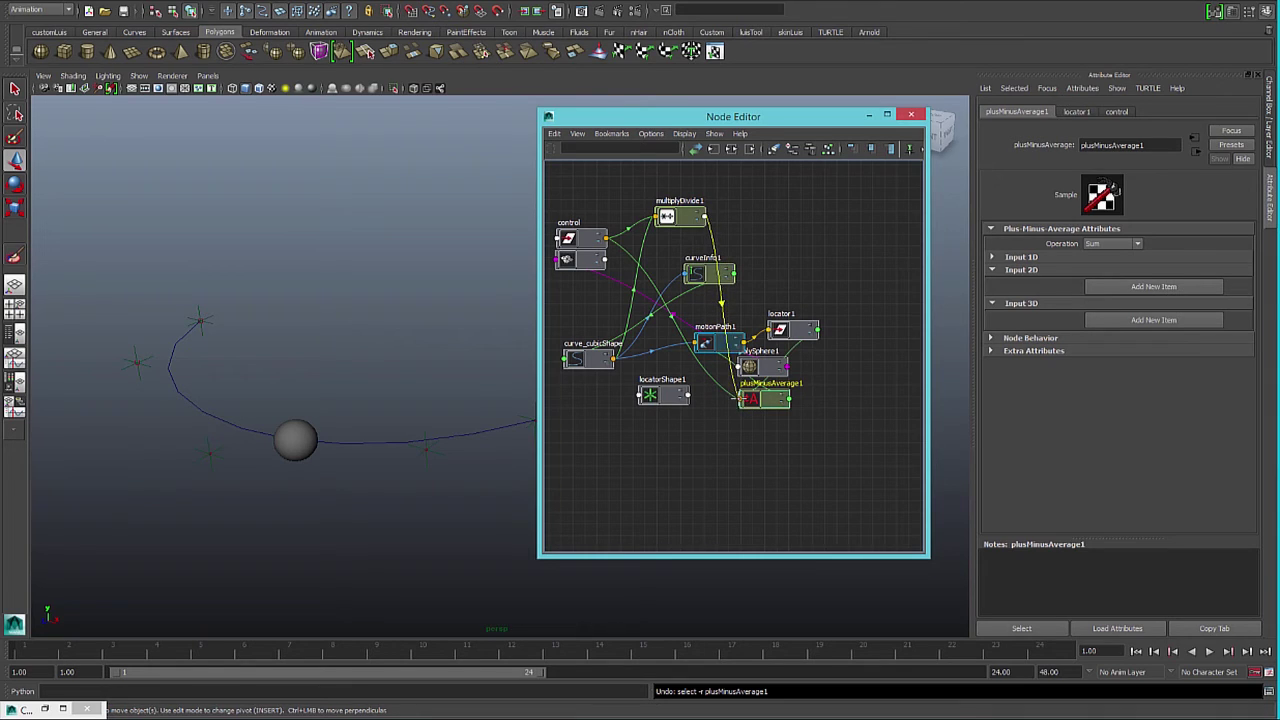
click(745, 398)
mouse_move(772, 406)
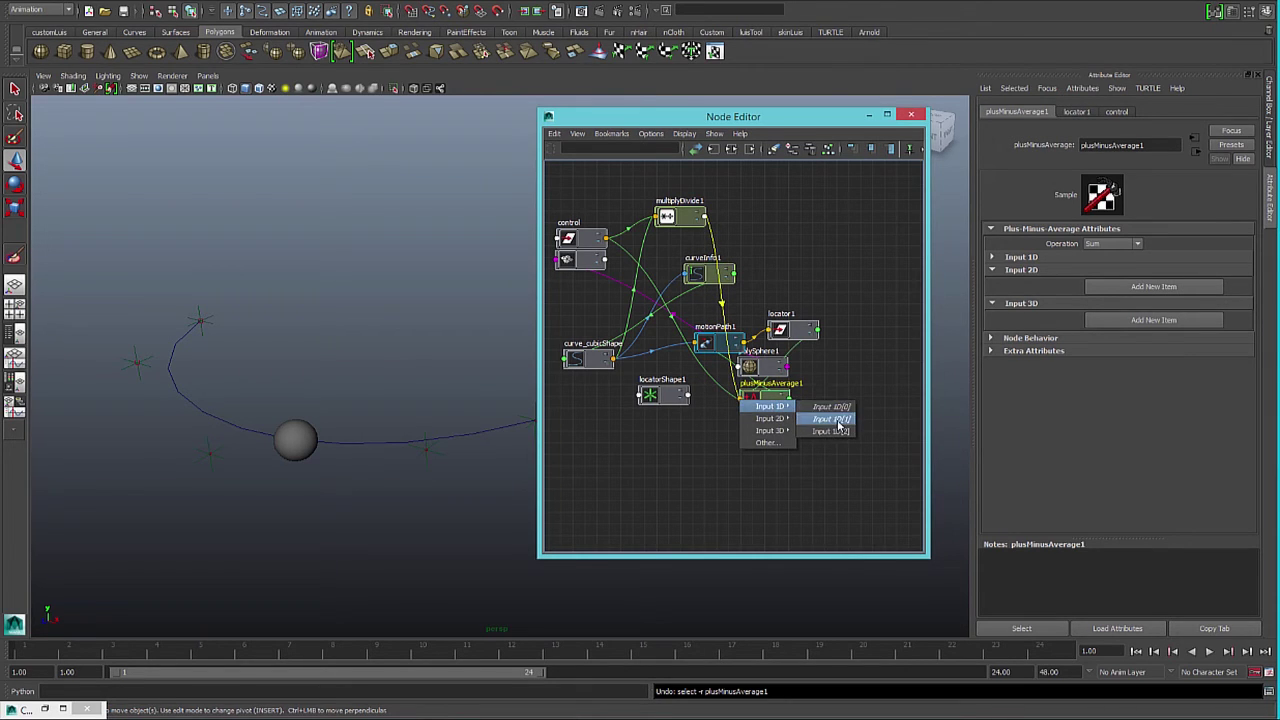
click(834, 419)
click(238, 414)
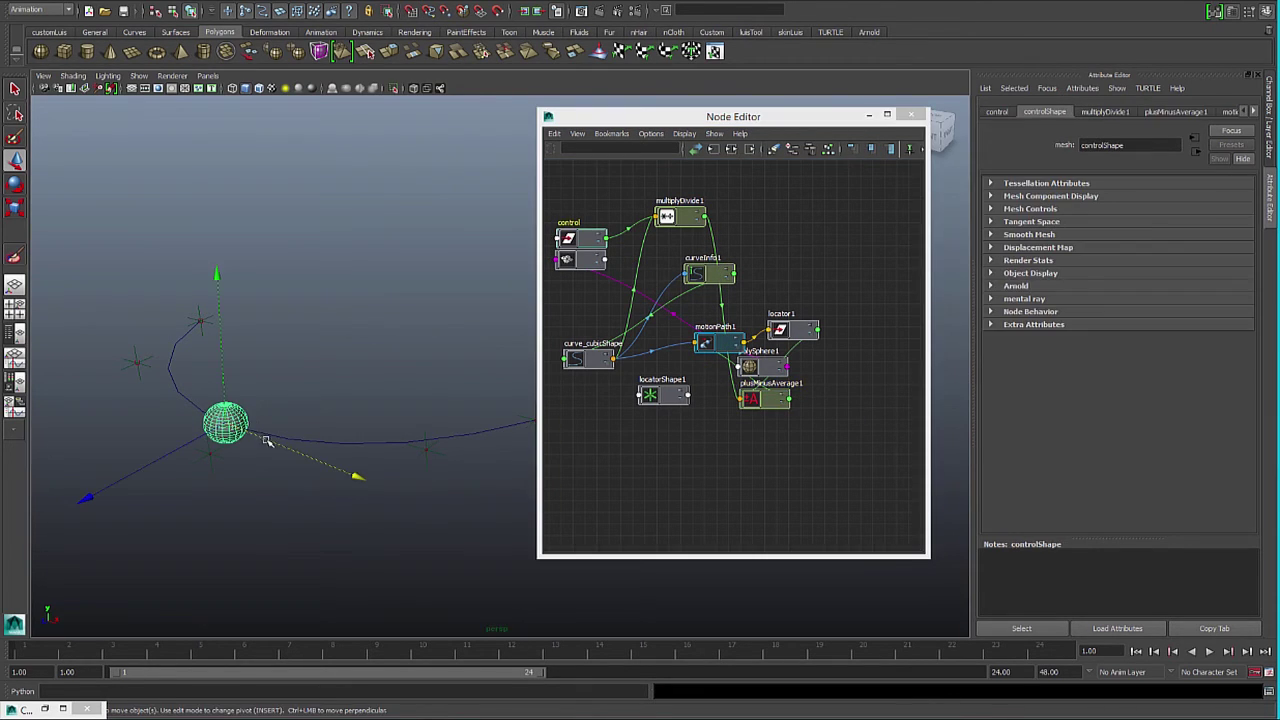
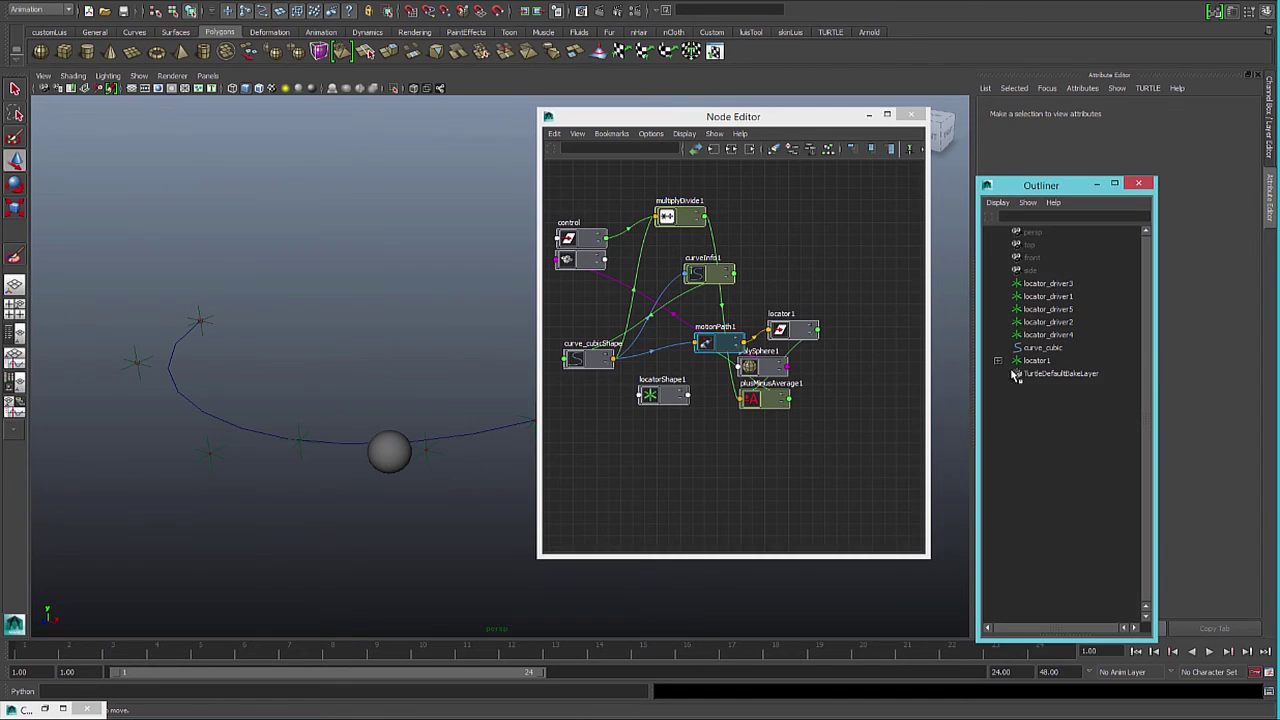
Group the control sphere under locator1 as inverse, then try out moving that group along X
click(998, 361)
click(1043, 374)
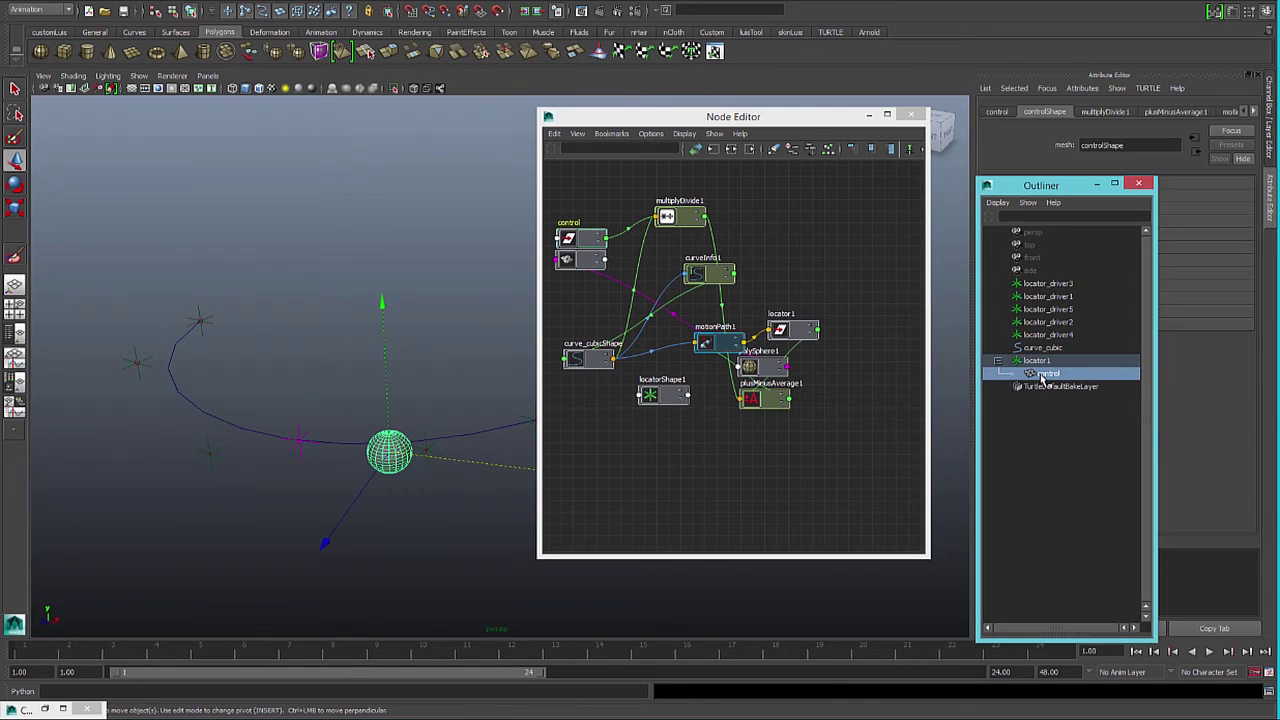
key(ctrl+g)
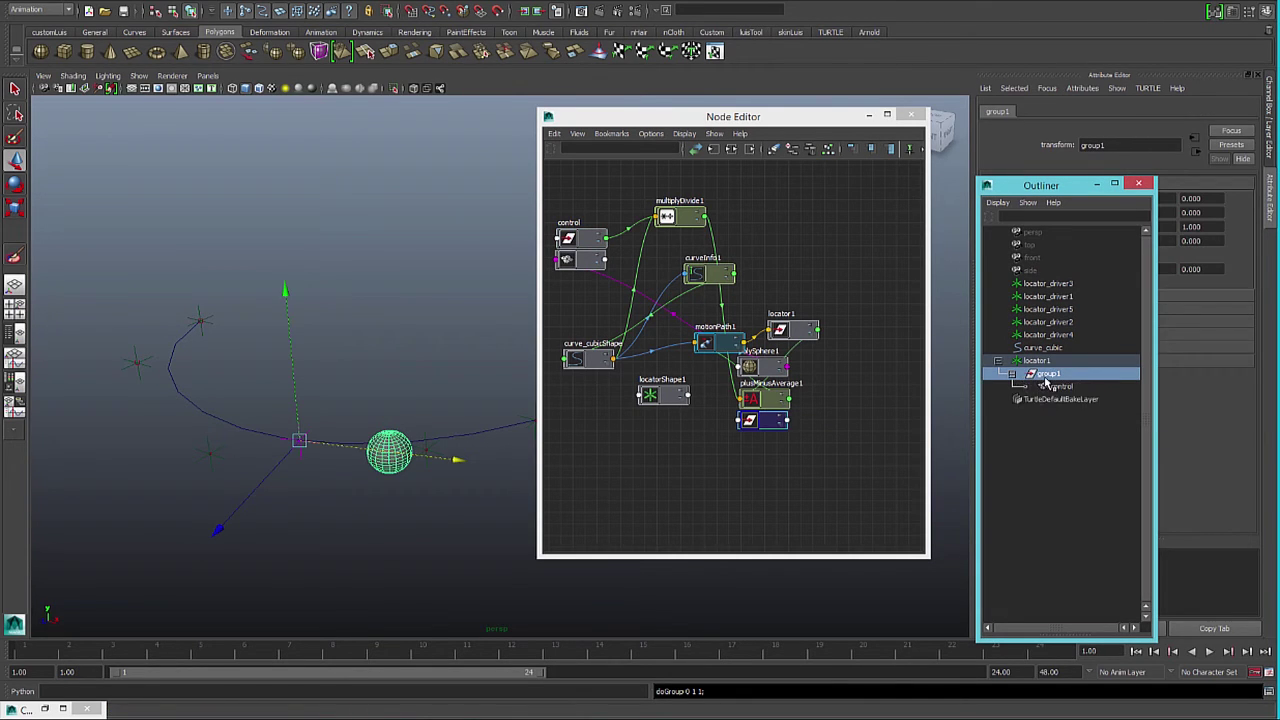
double_click(1050, 374)
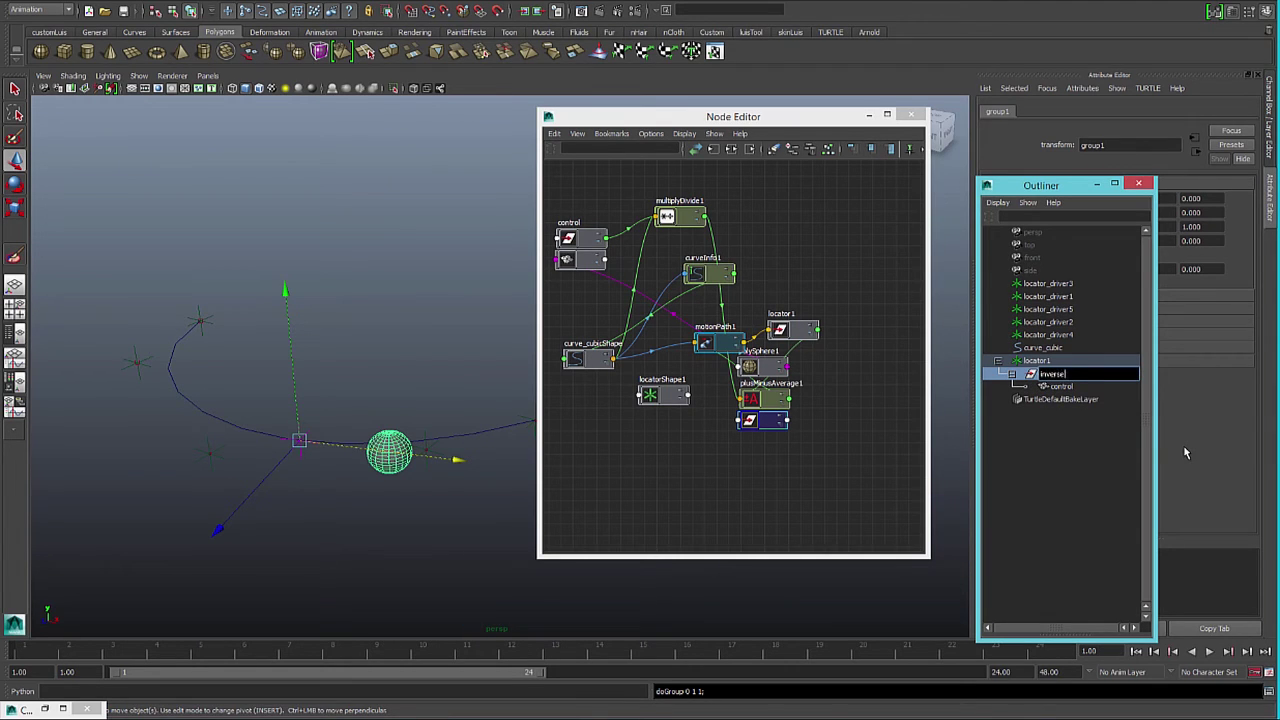
key(Return)
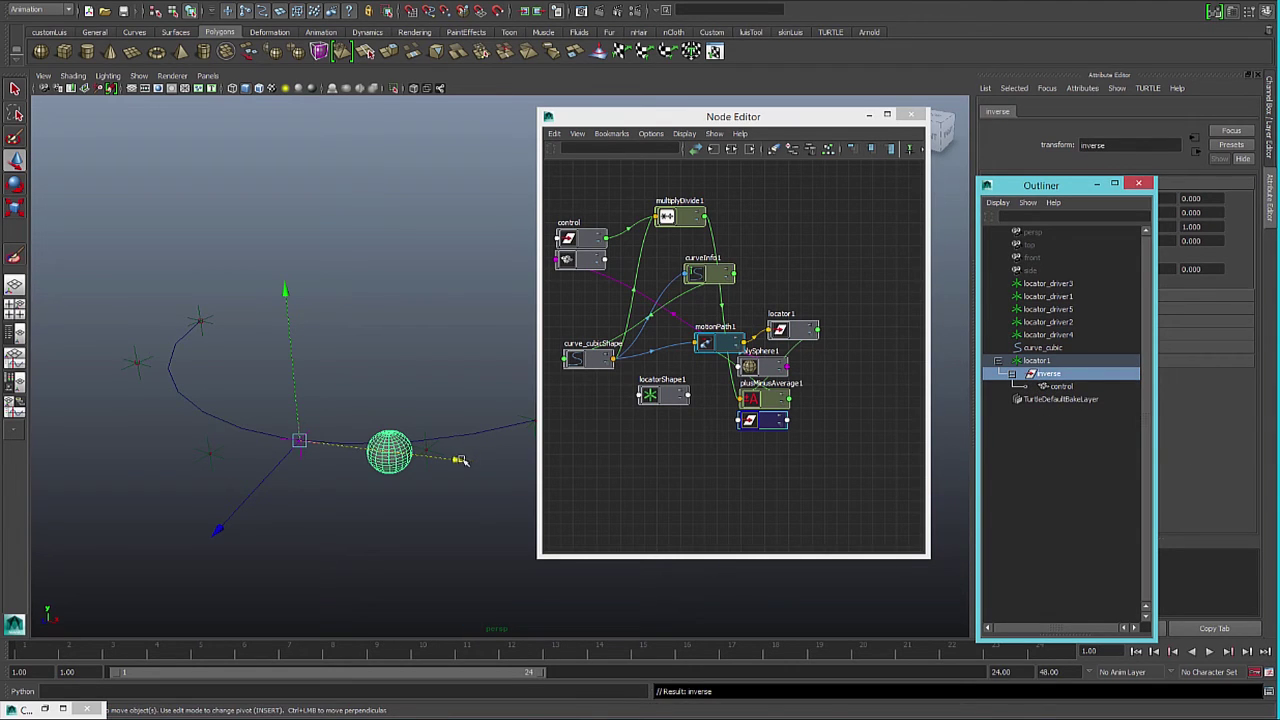
drag(443, 460, 340, 451)
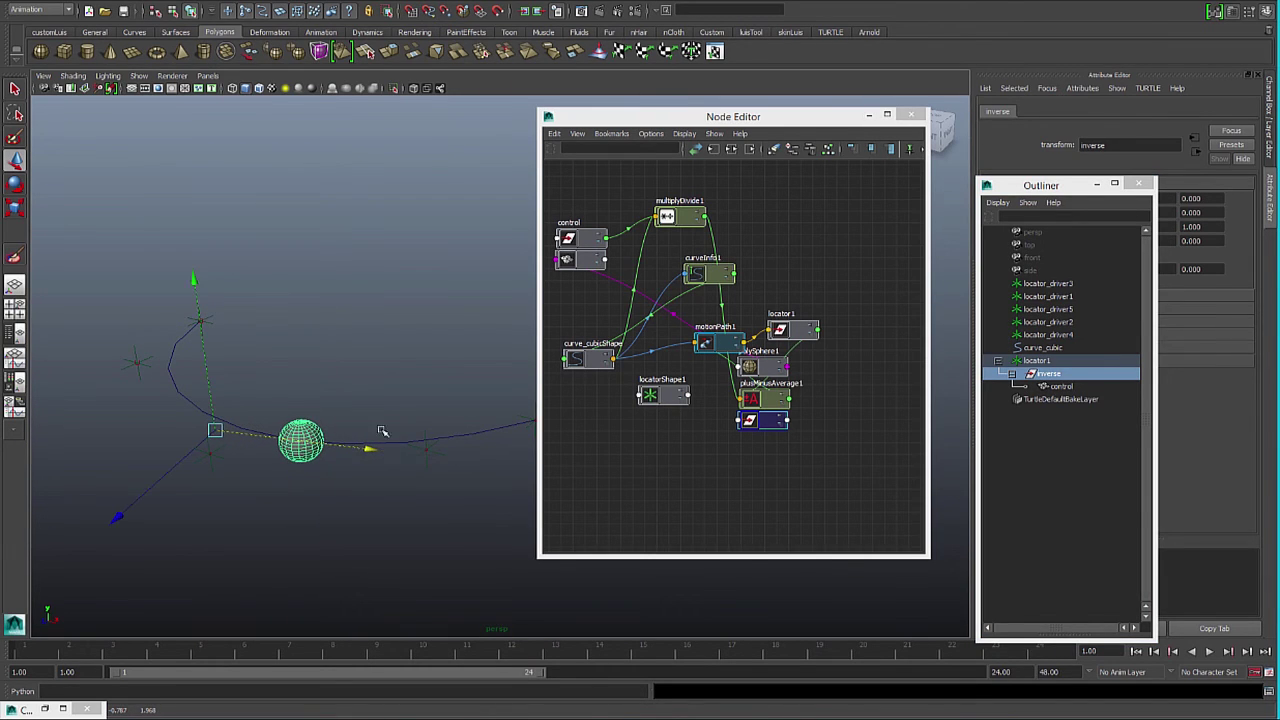
key(ctrl+z)
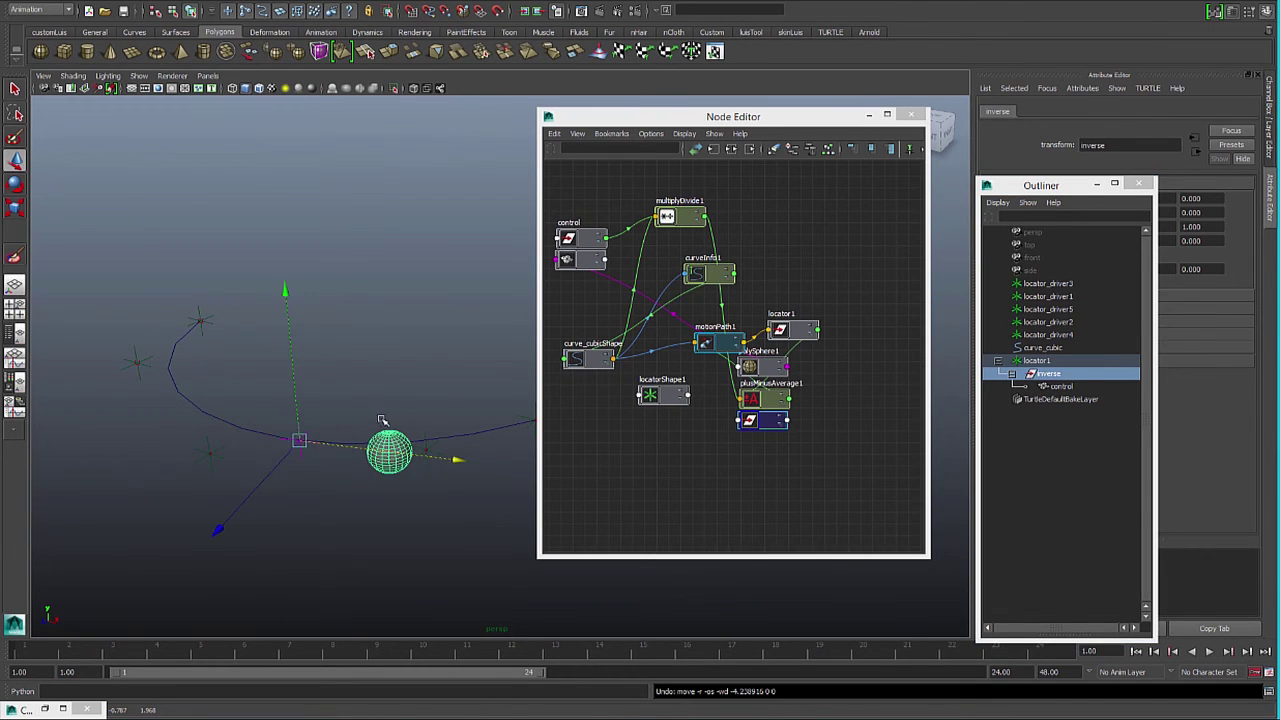
Create a second Multiply Divide utility node and place it beside multiplyDivide1 in the node graph
click(785, 263)
right_drag(777, 262, 660, 316)
click(545, 358)
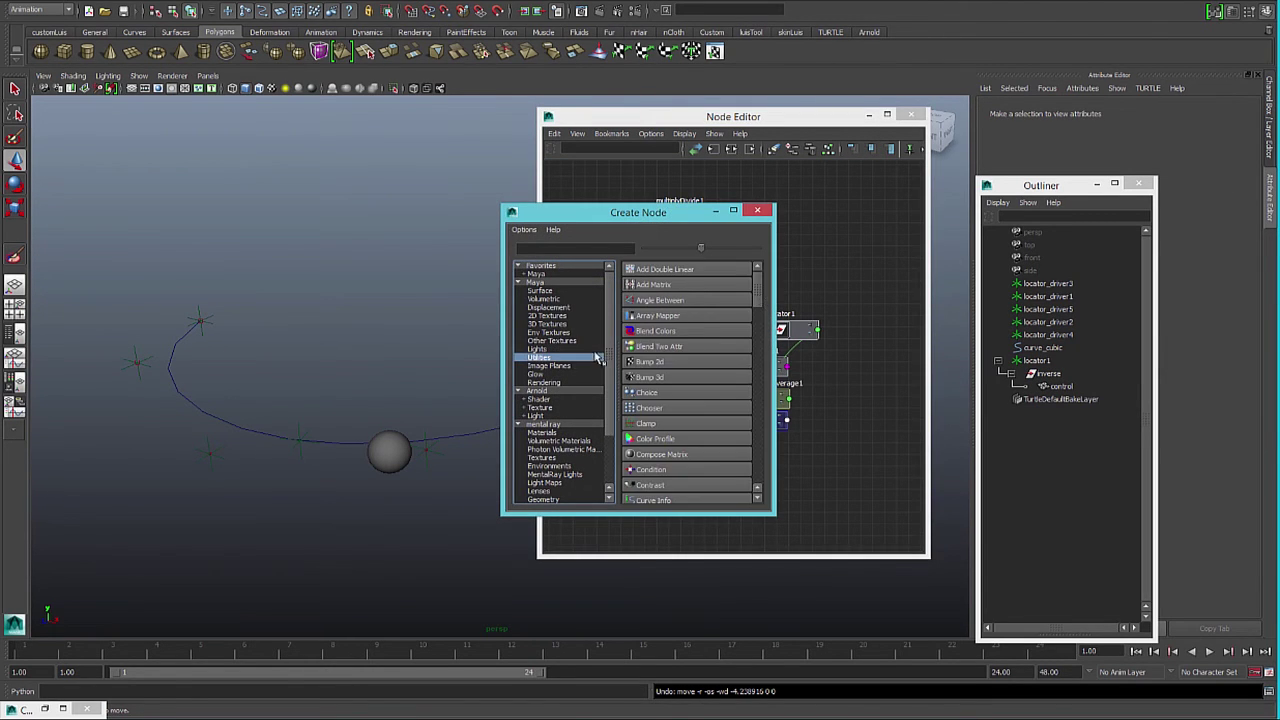
drag(760, 297, 757, 396)
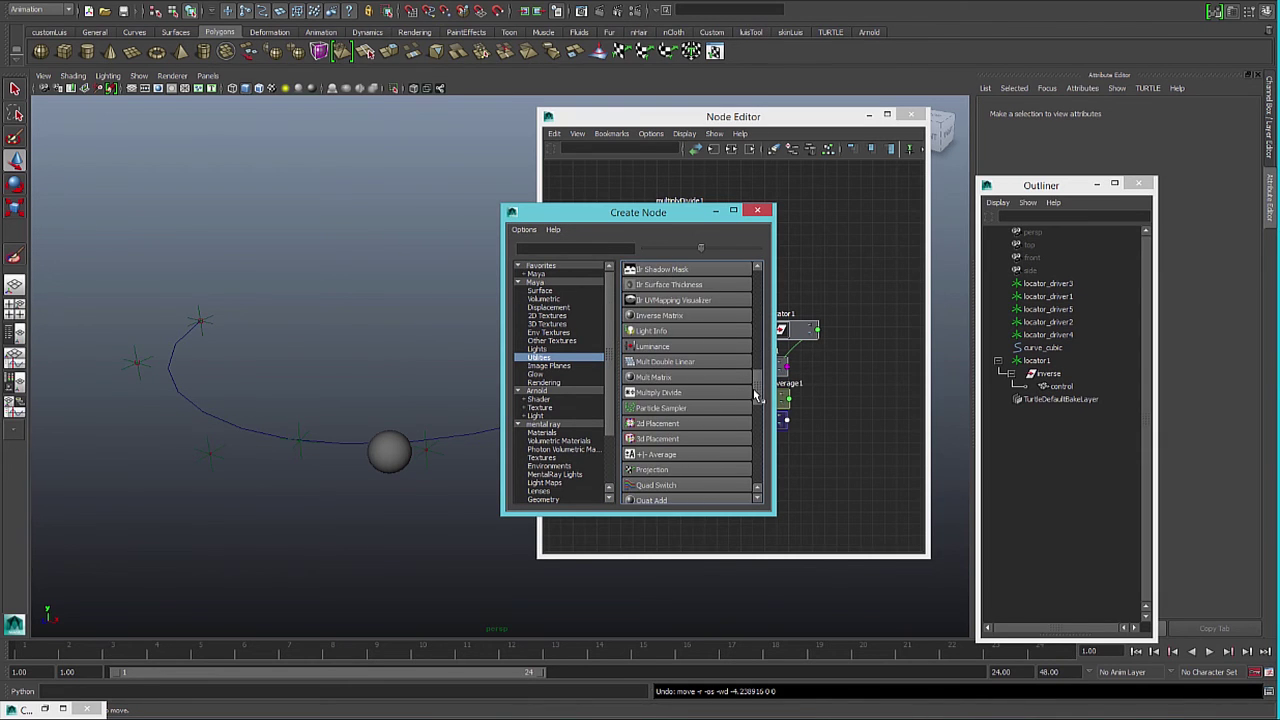
click(660, 394)
click(758, 217)
drag(775, 418, 775, 228)
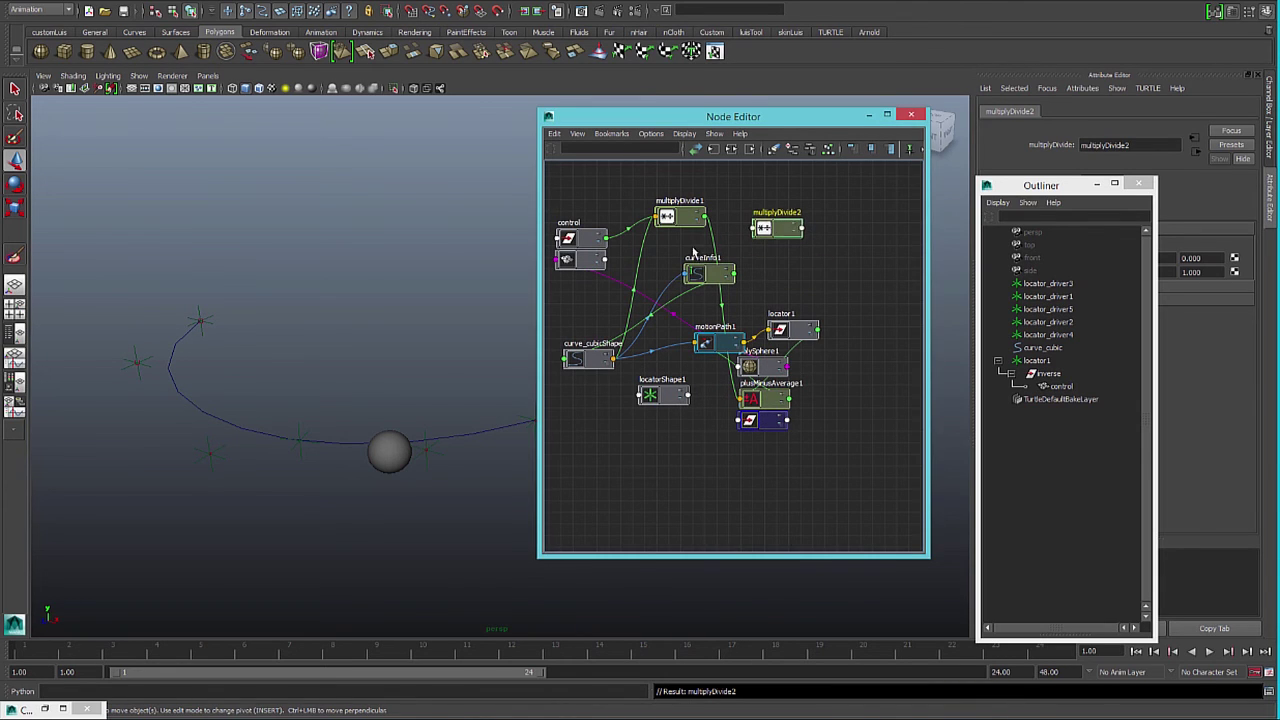
Connect the control sphere's Translate X to Input 1X of multiplyDivide2
right_click(606, 238)
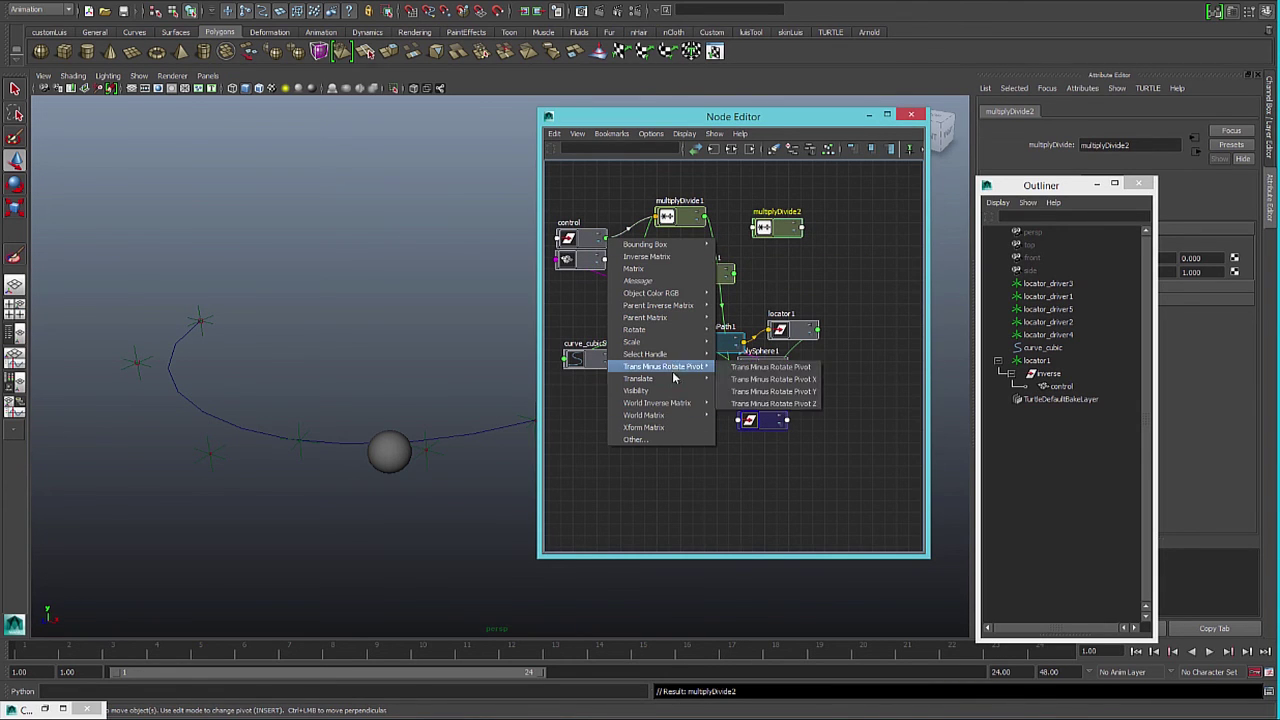
click(745, 390)
click(752, 228)
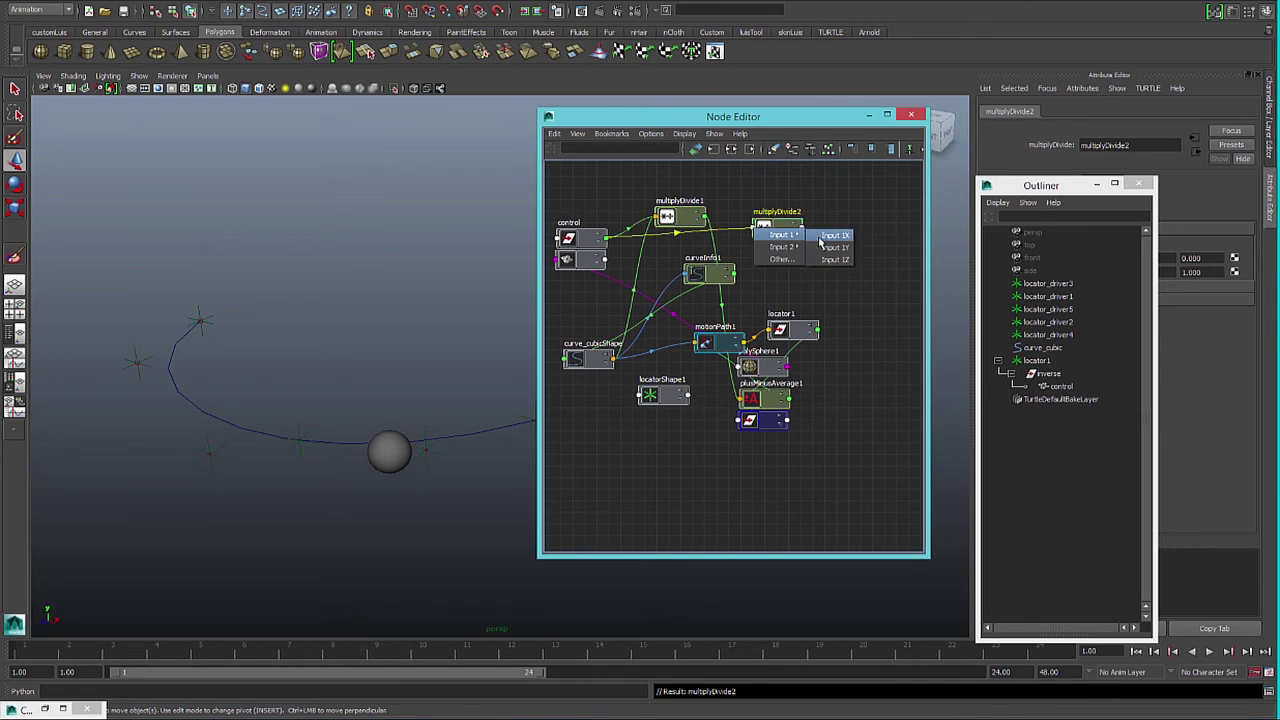
click(828, 240)
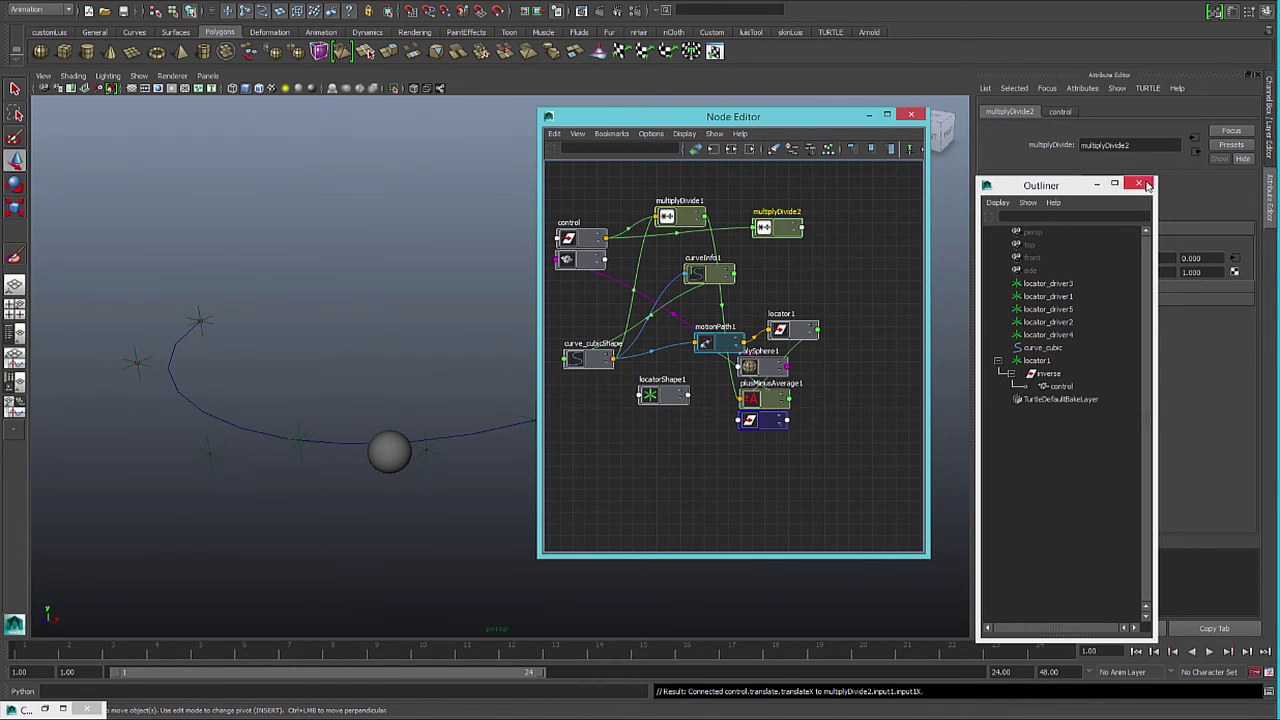
Close the Outliner, set multiplyDivide2's Input 2X to -1 and move the node below multiplyDivide1
click(1146, 185)
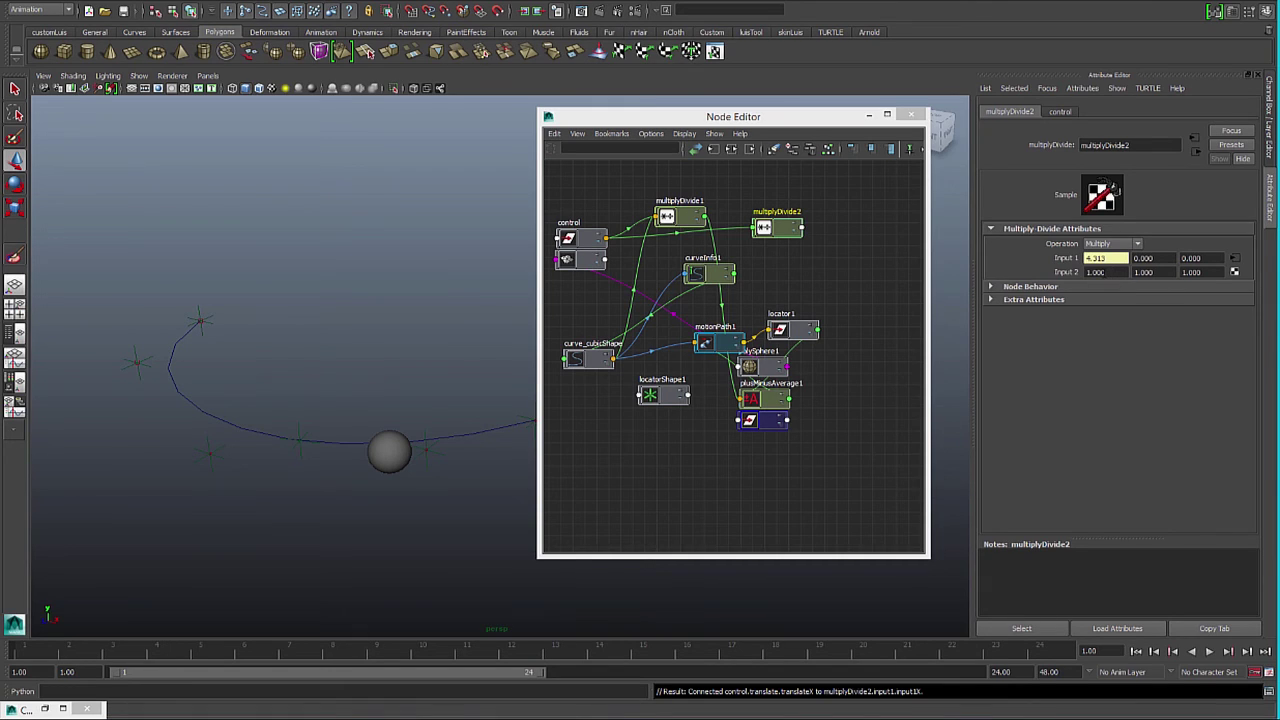
text(-1)
key(Return)
drag(781, 229, 671, 268)
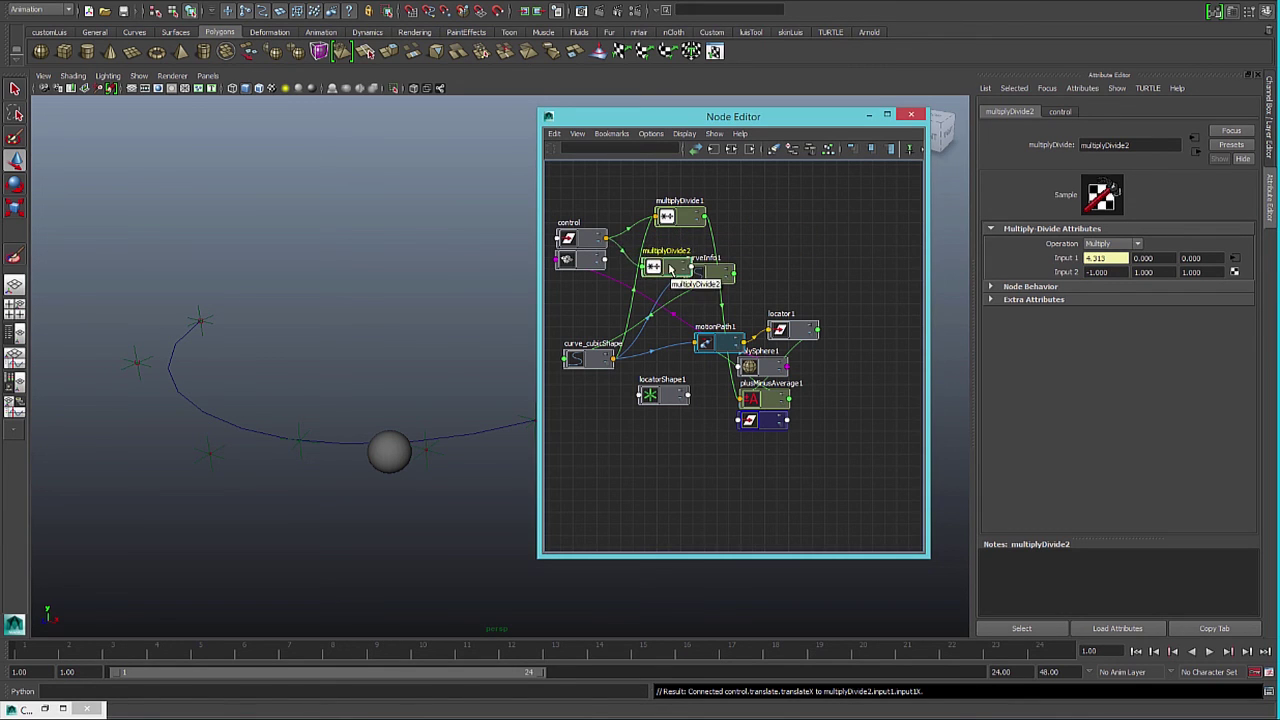
Select the inverse group in the Outliner and place its node above locator1 in the node graph
key(shift+o)
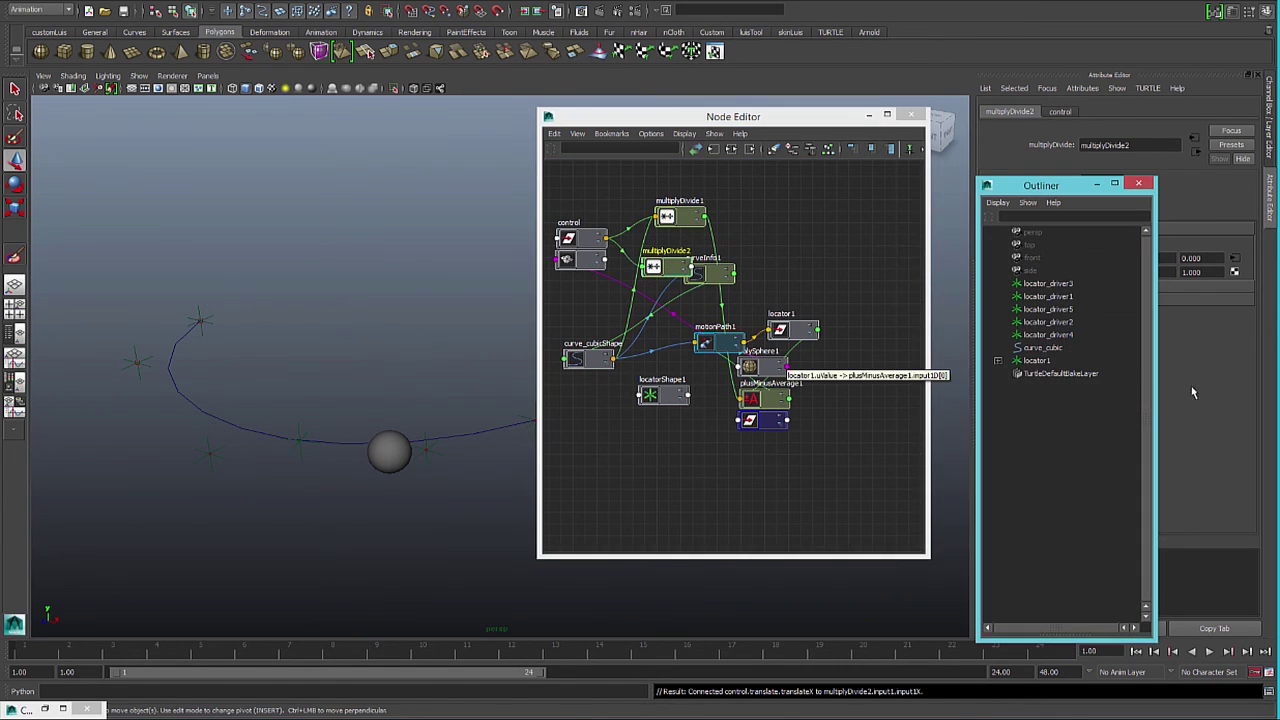
click(997, 360)
click(1044, 374)
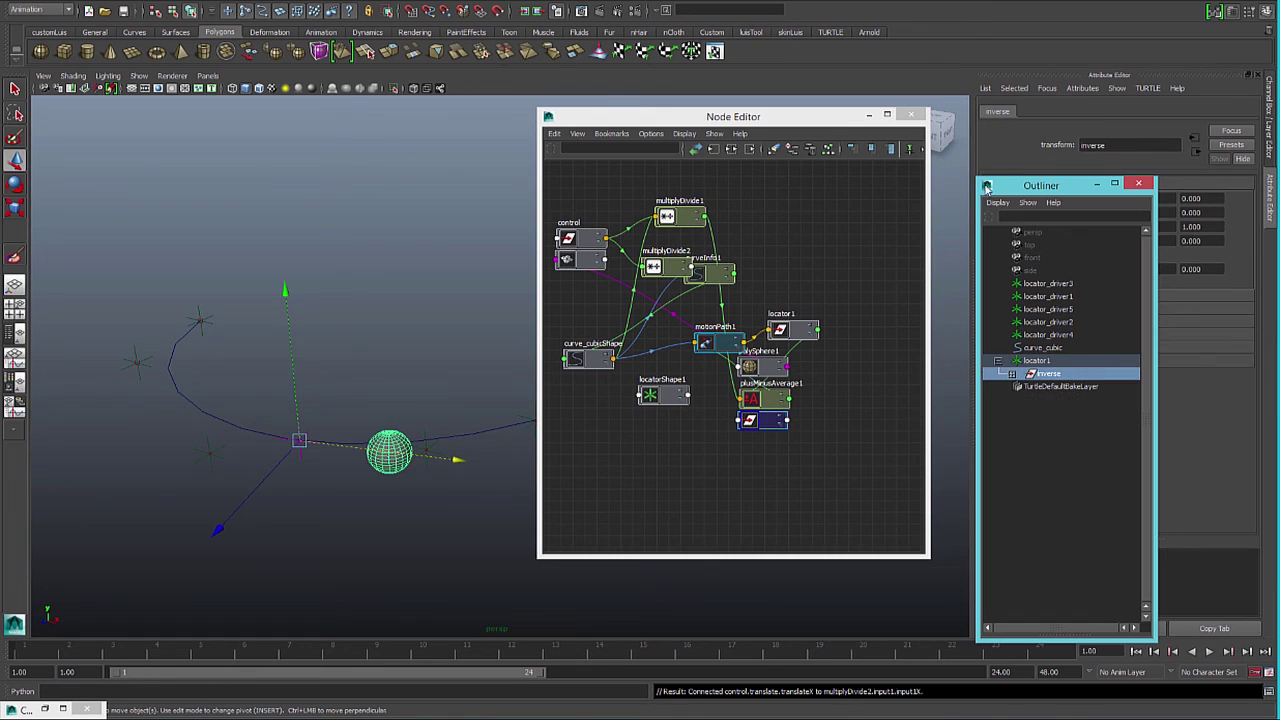
click(792, 150)
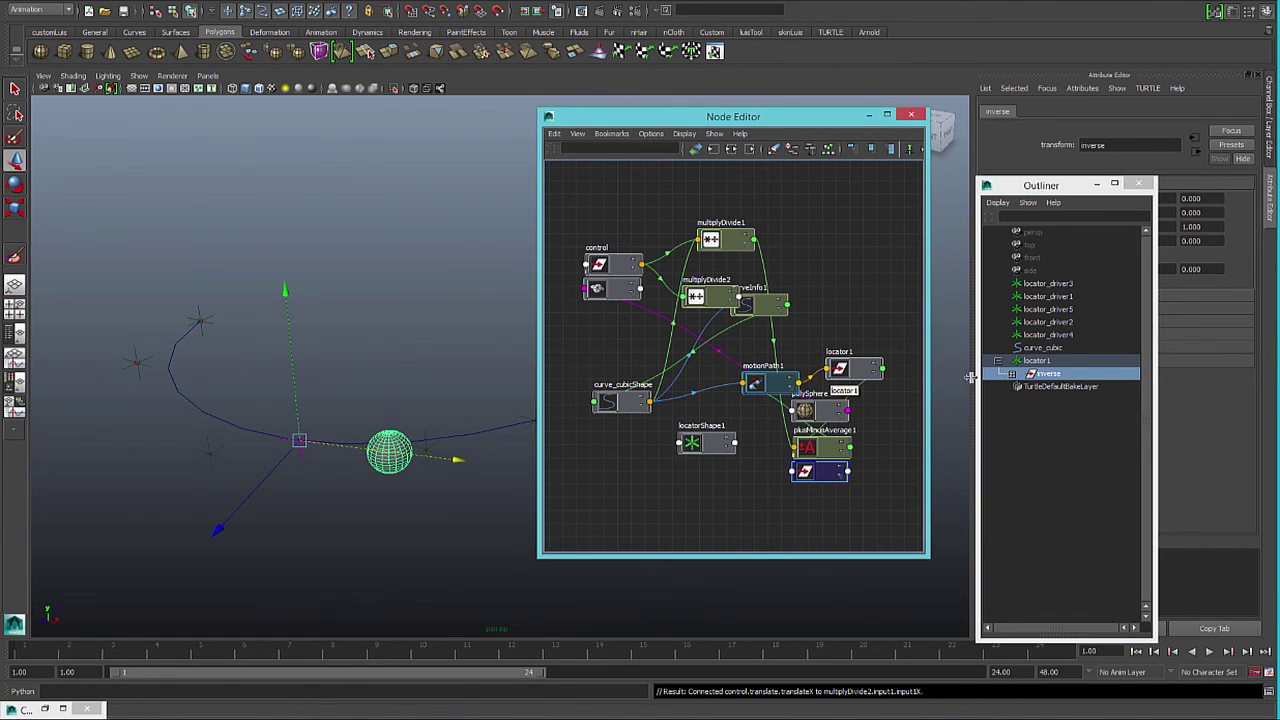
drag(819, 475, 846, 272)
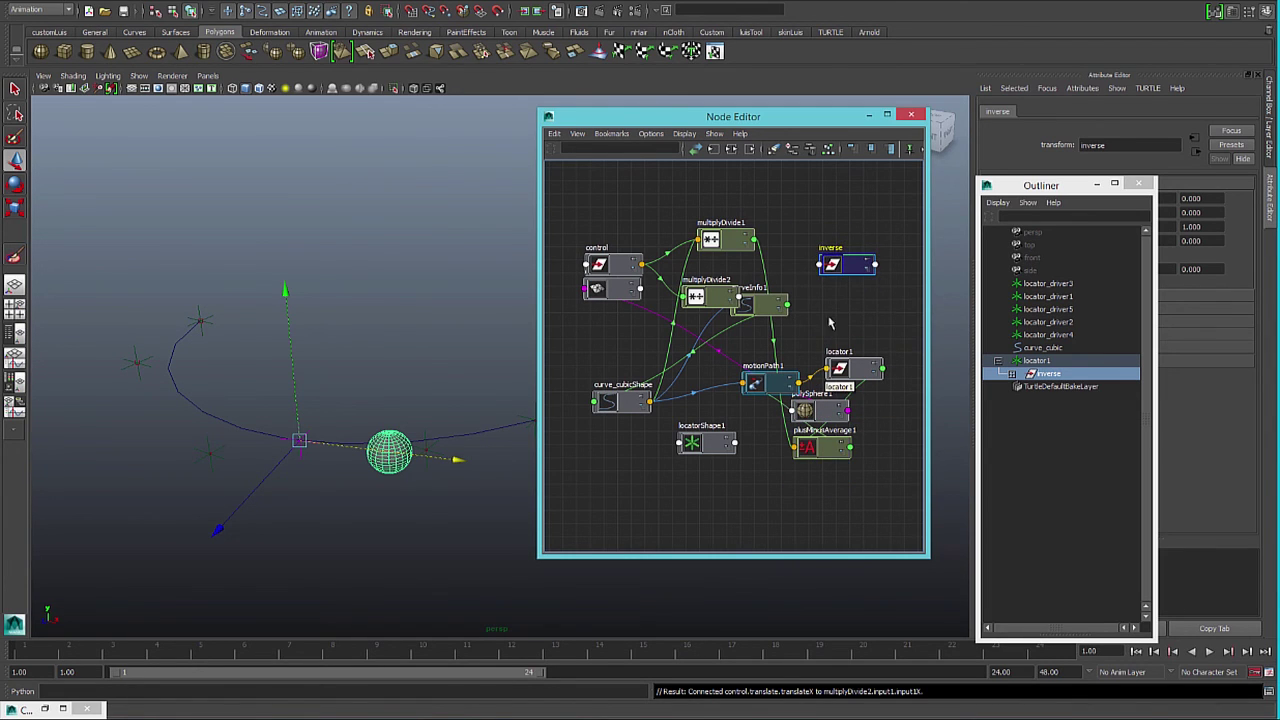
Move multiplyDivide2 above multiplyDivide1 and connect its Output X to the inverse group's Translate X
drag(737, 296, 737, 188)
click(737, 188)
mouse_move(785, 242)
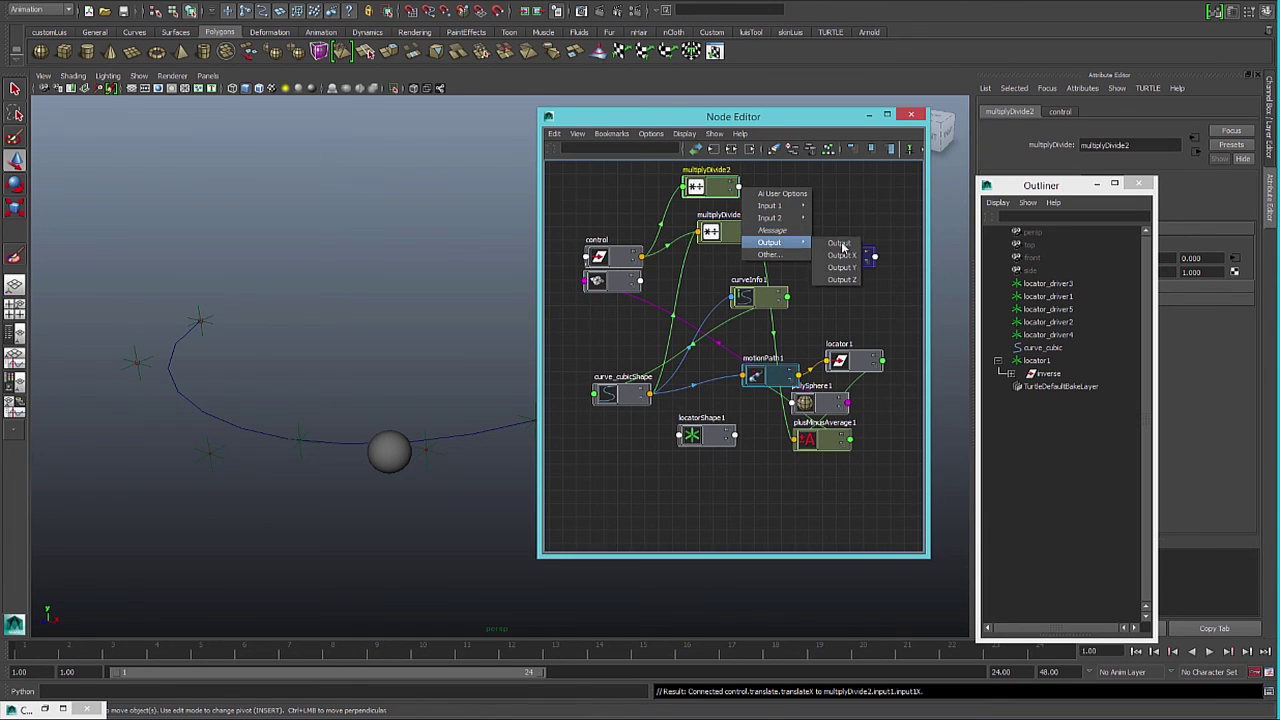
click(848, 258)
click(819, 257)
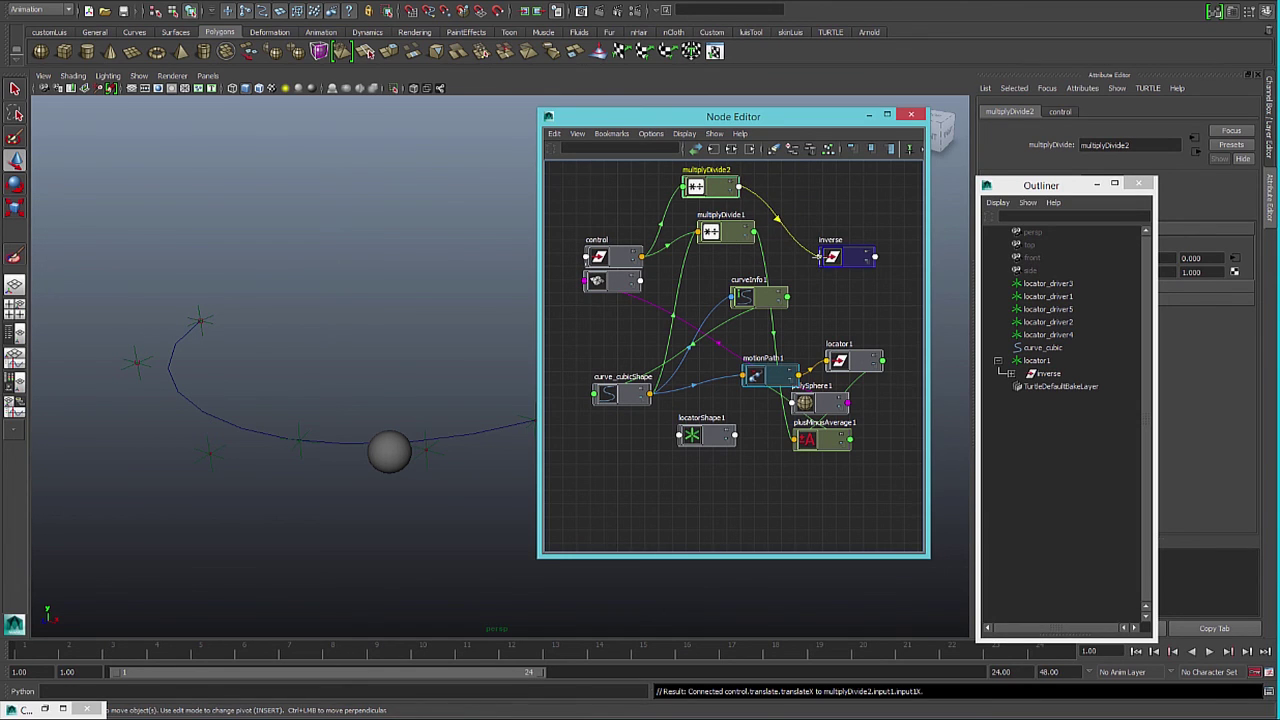
click(819, 257)
mouse_move(855, 290)
click(905, 290)
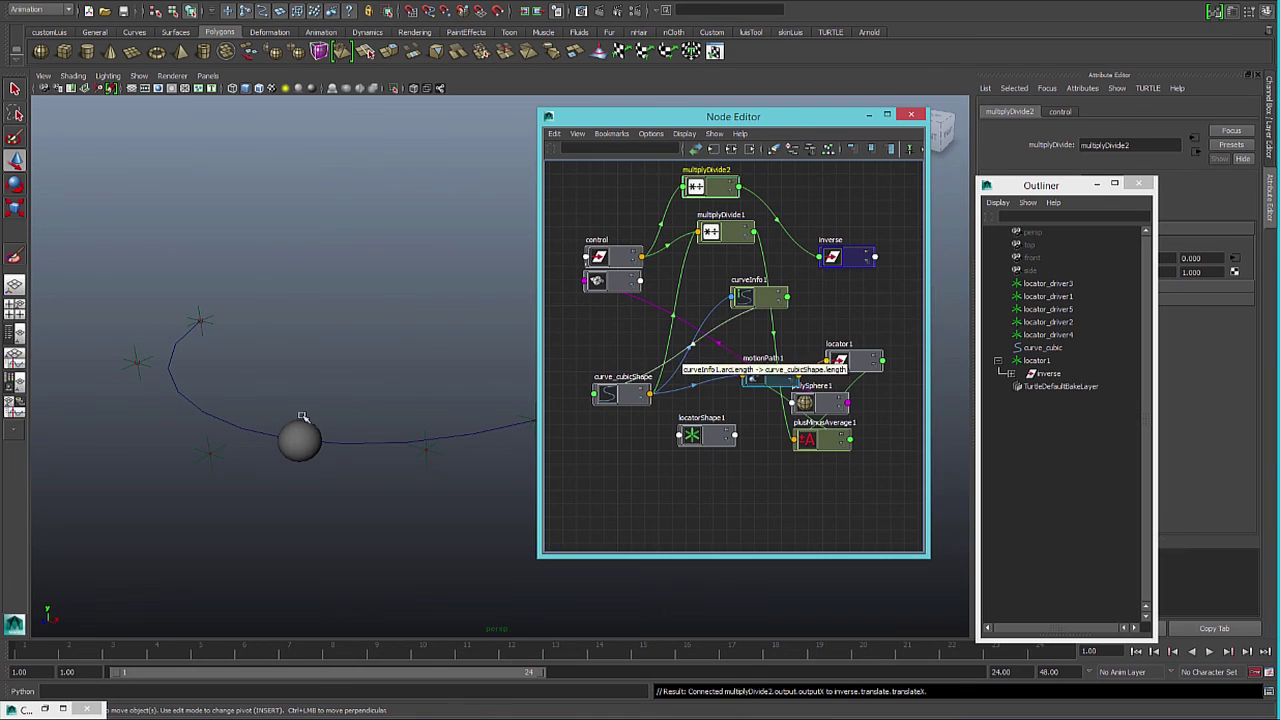
Slide the control sphere along the curve and inspect the locator1 and inverse transforms in the hierarchy
click(305, 440)
mouse_move(363, 448)
mouse_down()
mouse_move(449, 440)
mouse_move(349, 438)
mouse_up()
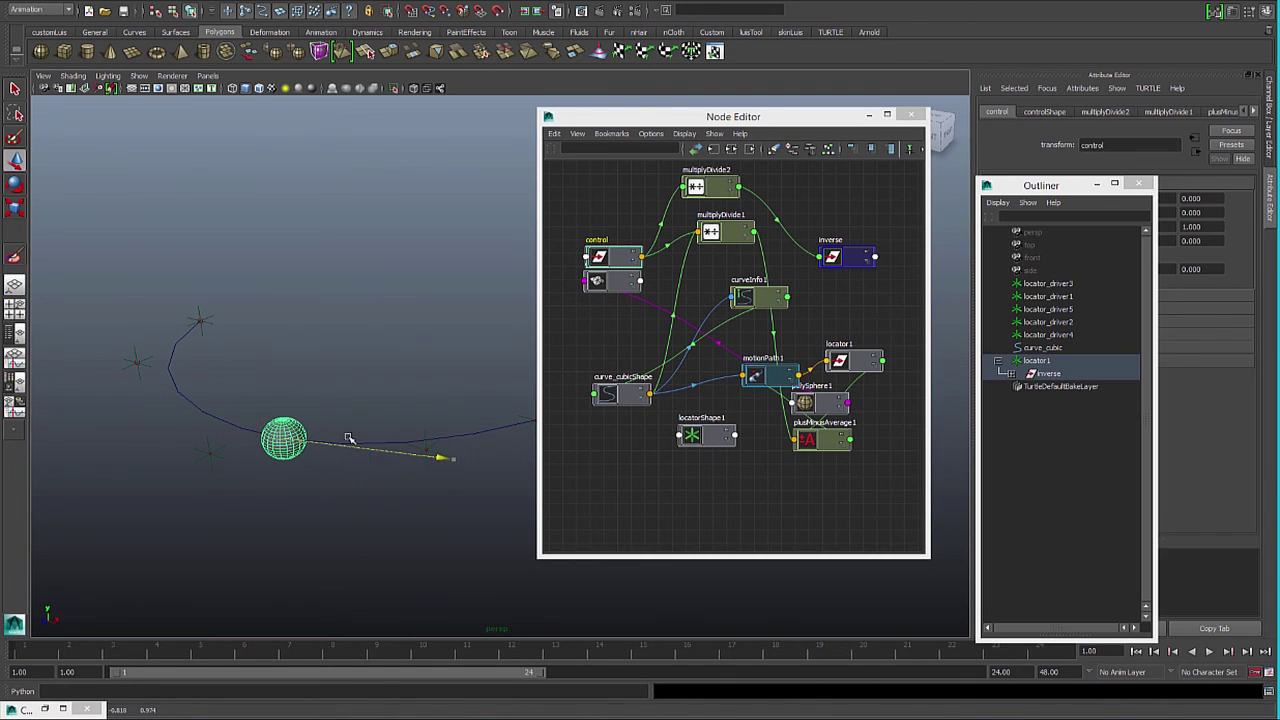
click(1038, 362)
click(1011, 375)
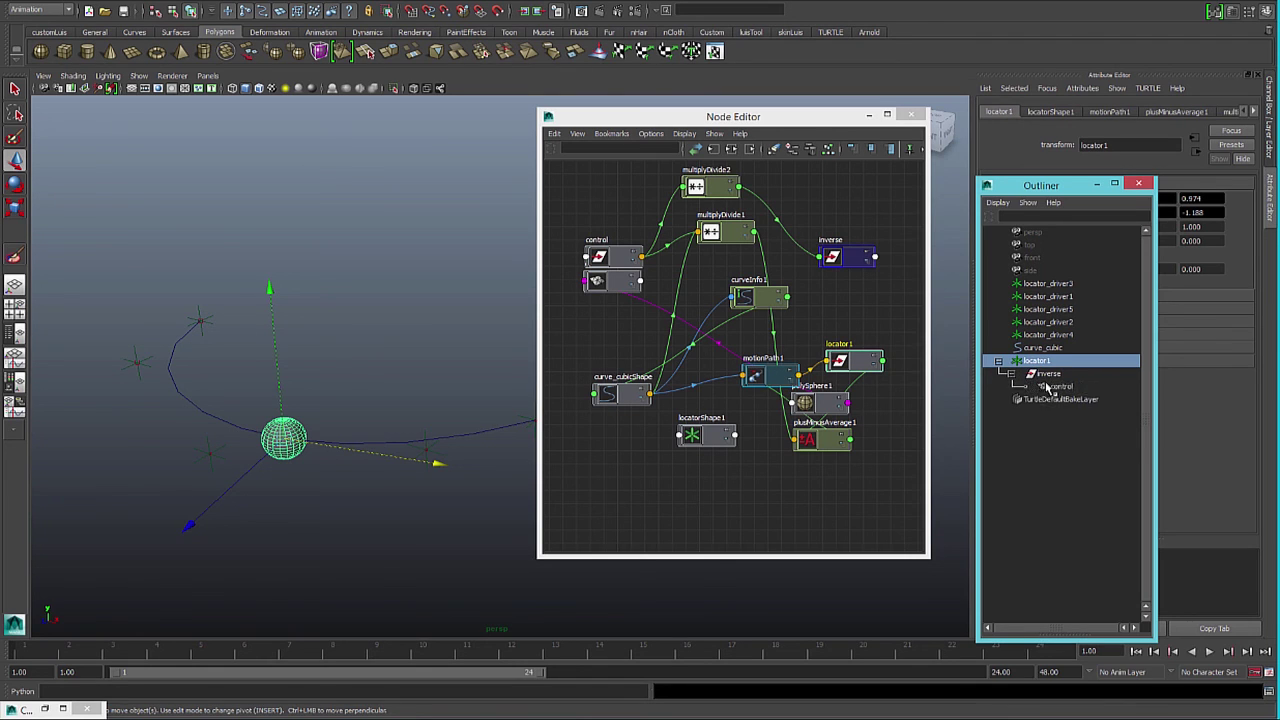
click(1048, 373)
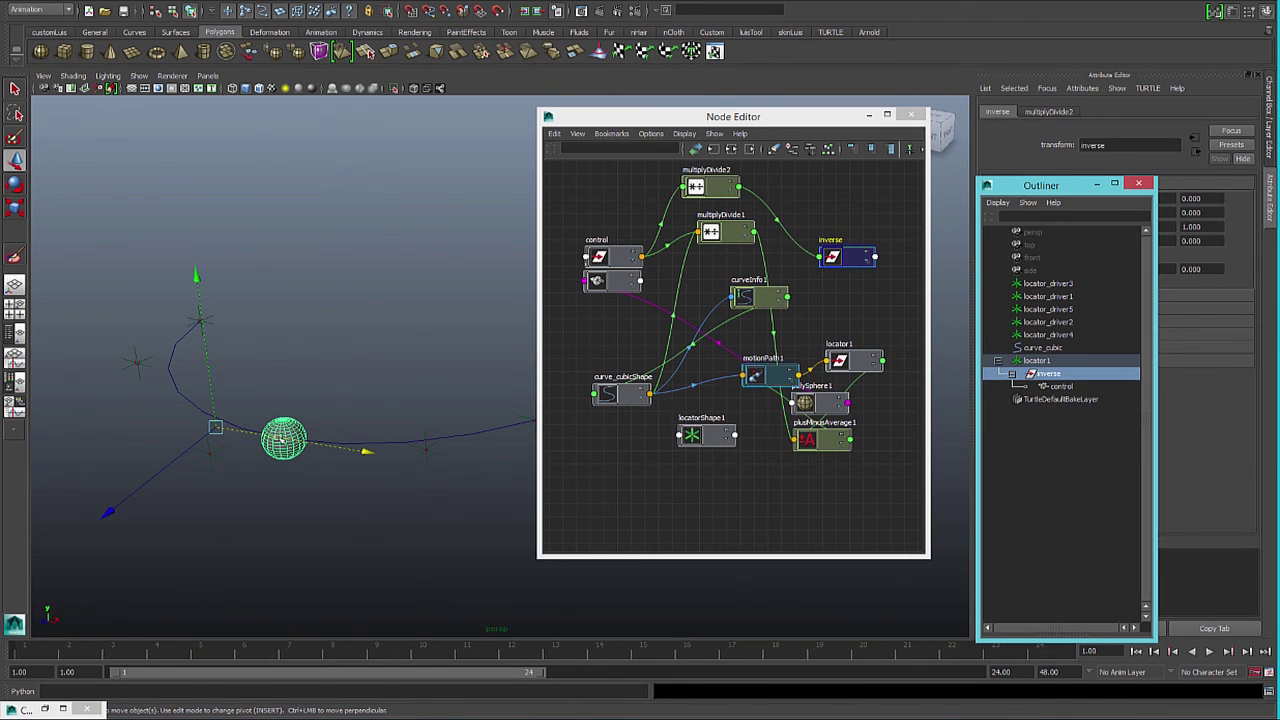
Reselect the control sphere and test the rig by moving it along the curve and offsetting it off the curve
click(386, 351)
click(290, 427)
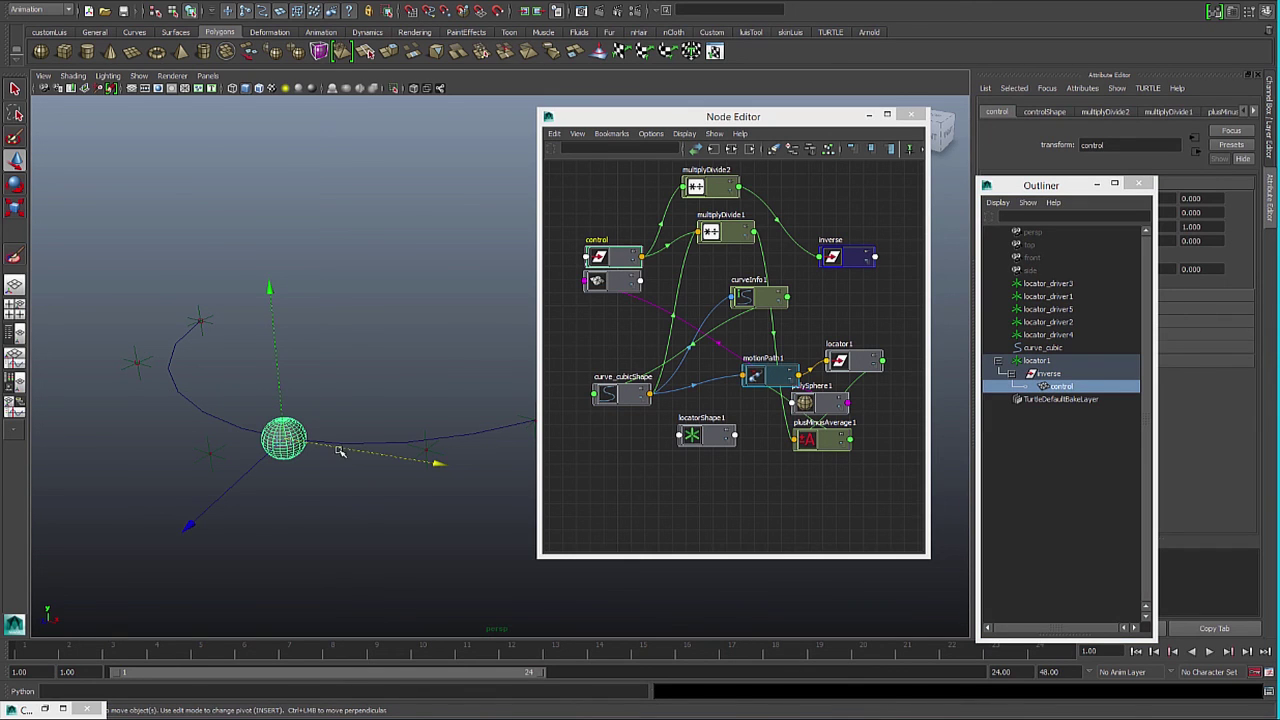
drag(341, 449, 432, 455)
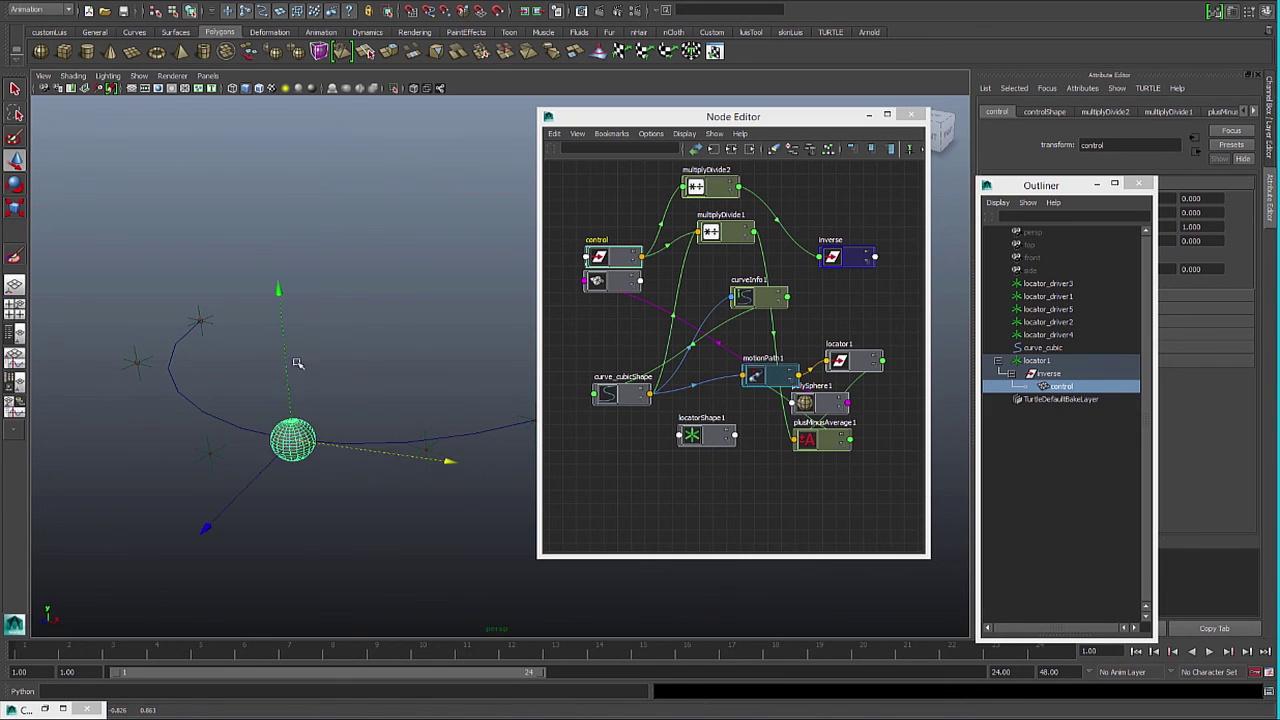
mouse_move(286, 362)
mouse_down()
mouse_move(278, 245)
mouse_move(281, 438)
mouse_move(283, 369)
mouse_up()
drag(256, 486, 373, 462)
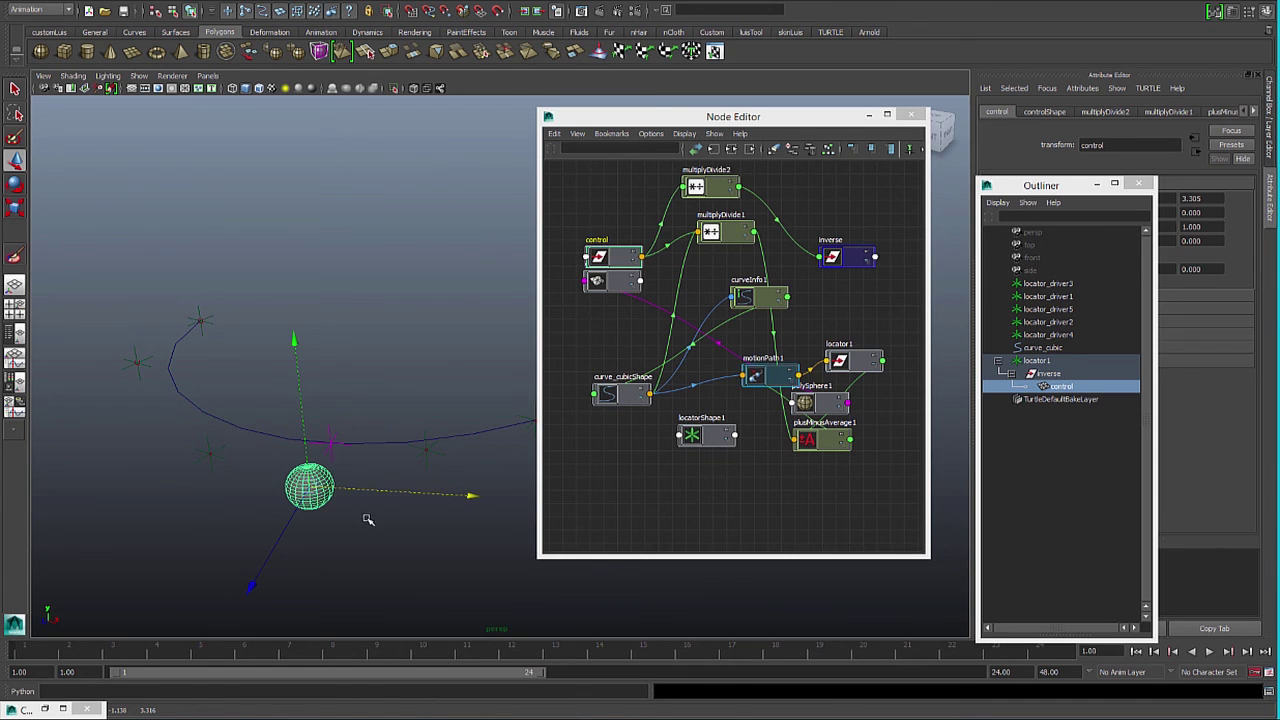